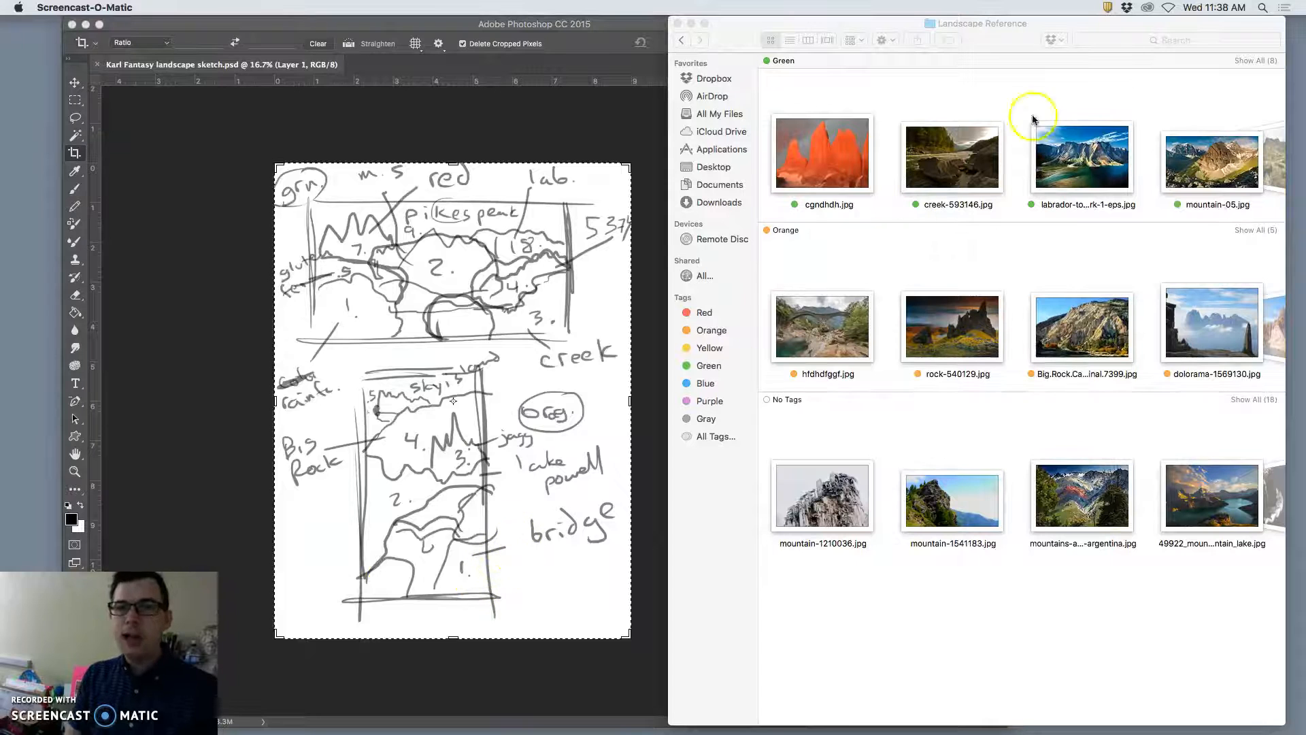
scroll(1035, 306, "right", 3)
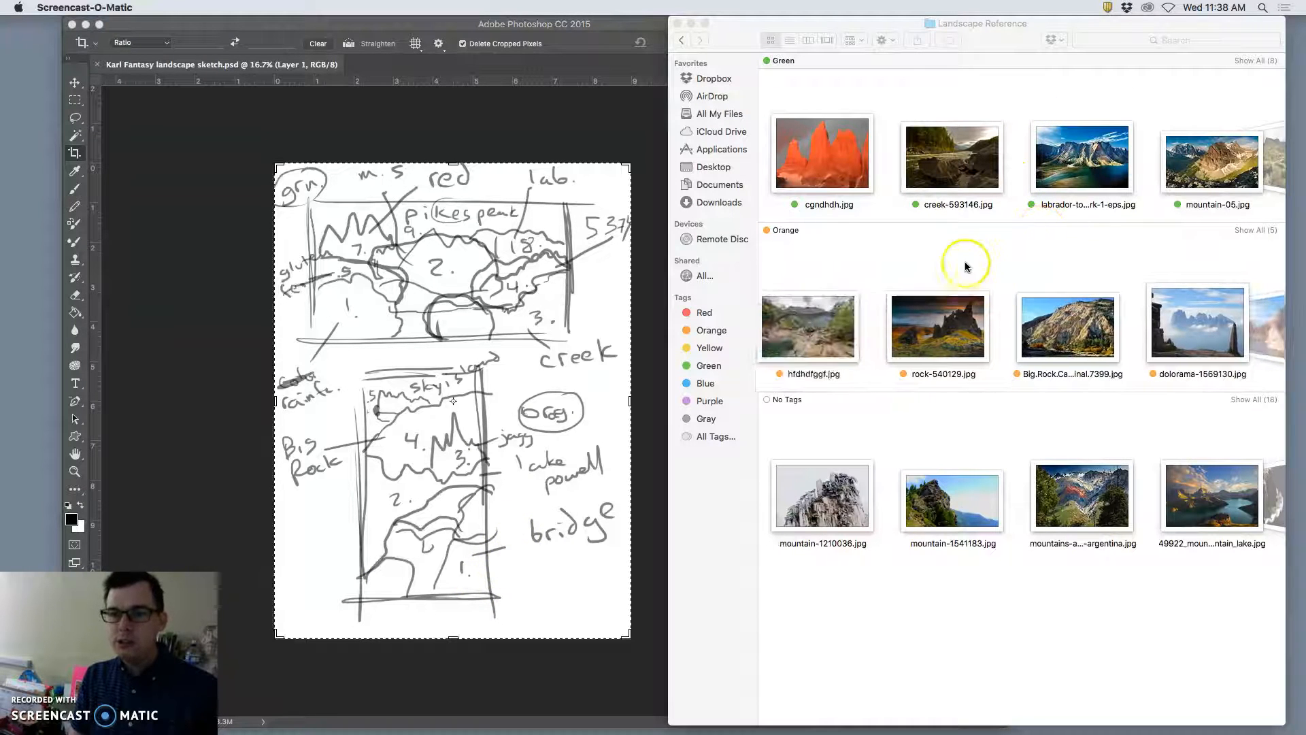
- Arrange the Photoshop window on the left with the Landscape Reference folder beside it
left_click(495, 36)
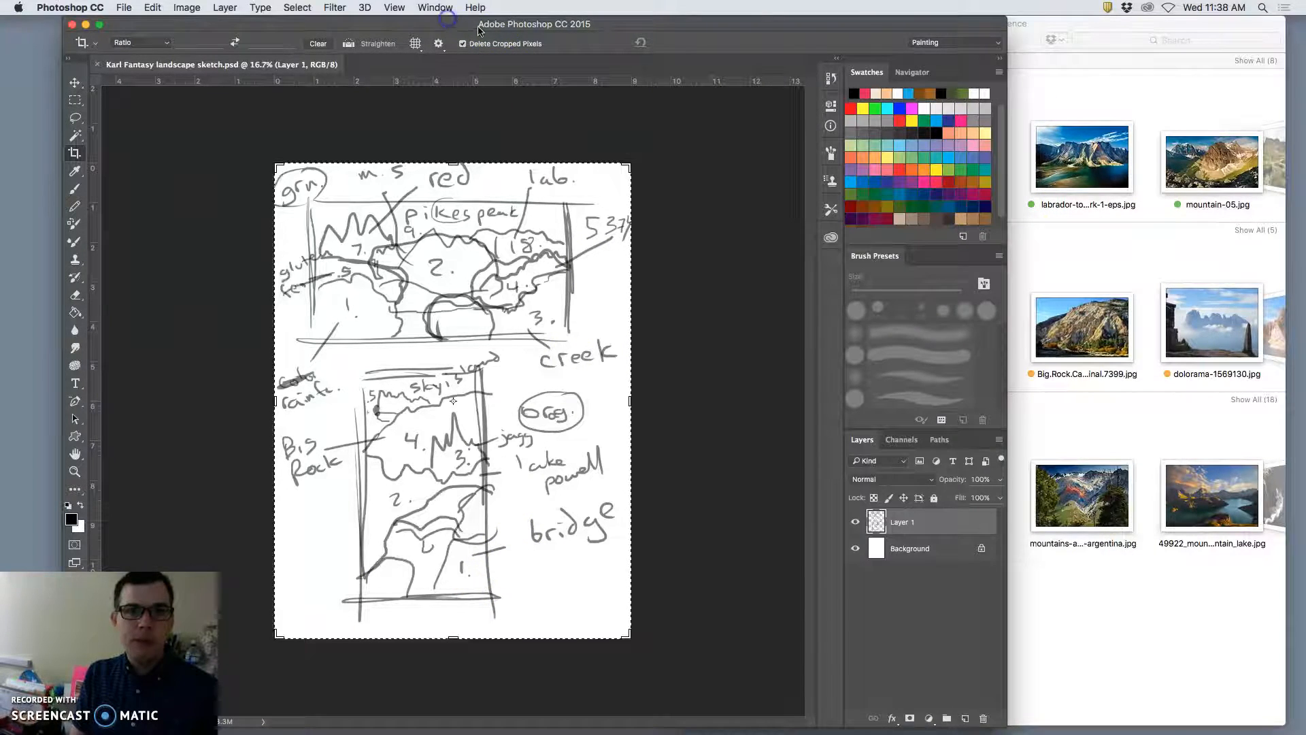
left_click_drag(479, 31, 418, 15)
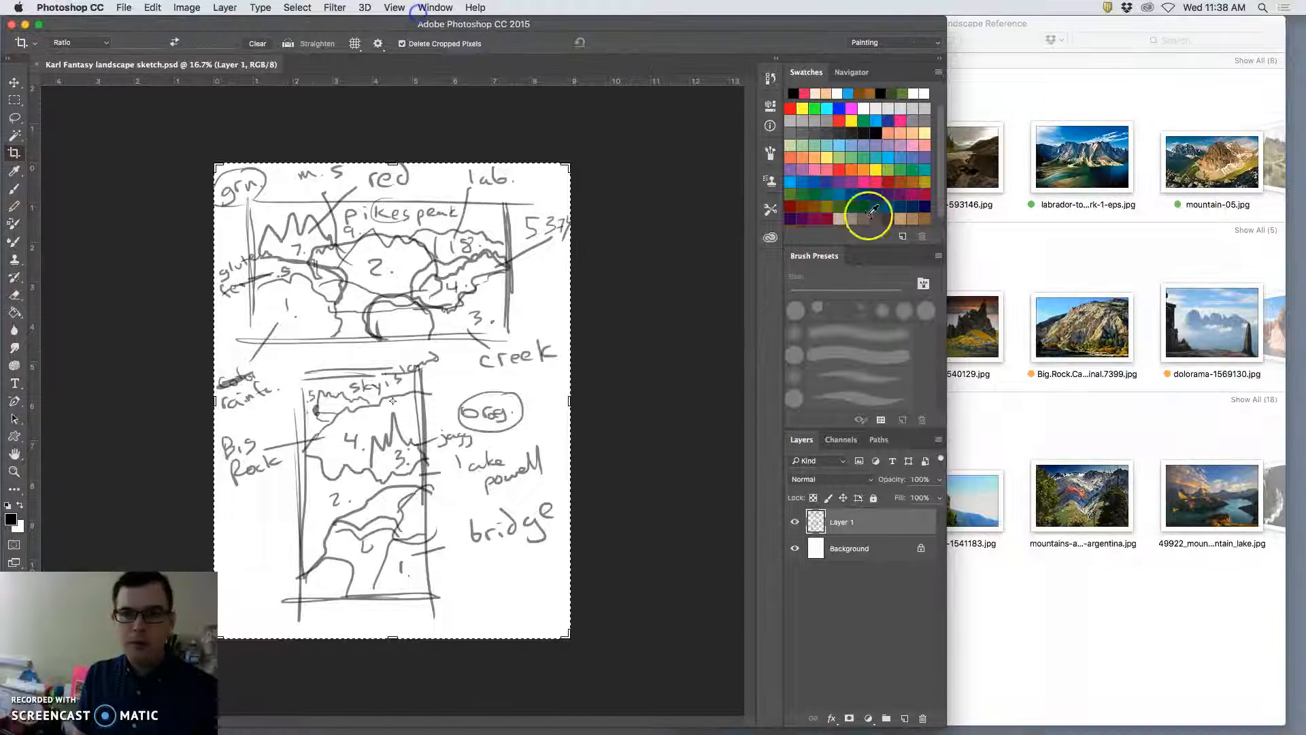
left_click(1135, 272)
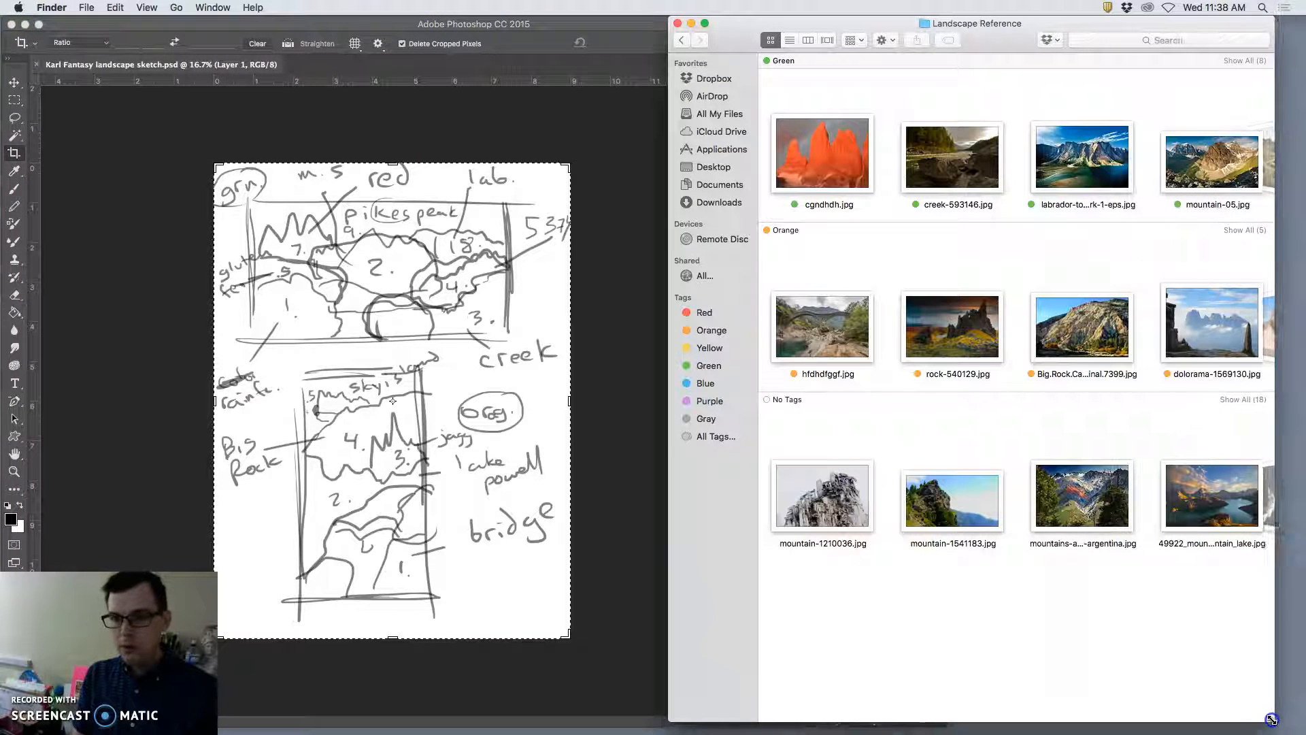
left_click_drag(1284, 722, 1253, 714)
- Reduce the folder's icon size to about 64×64 in View Options so more photos fit per row
left_click(887, 41)
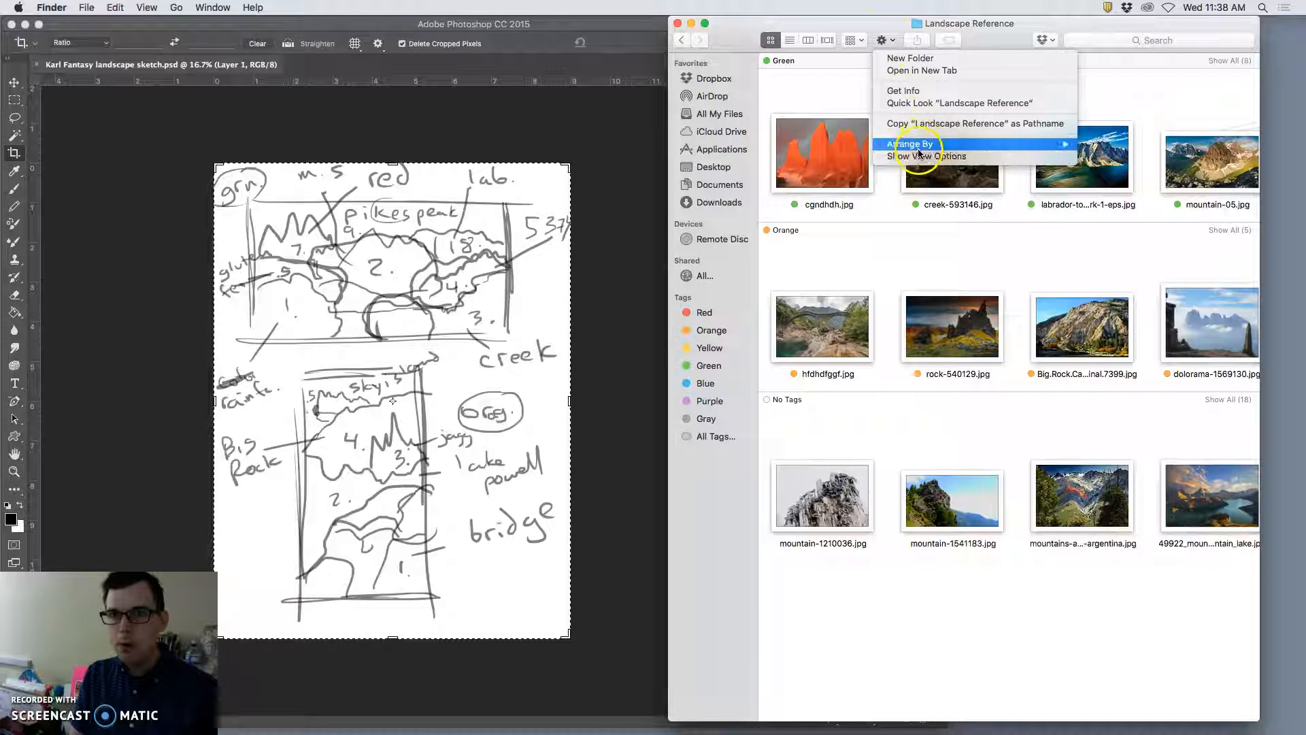
left_click(924, 157)
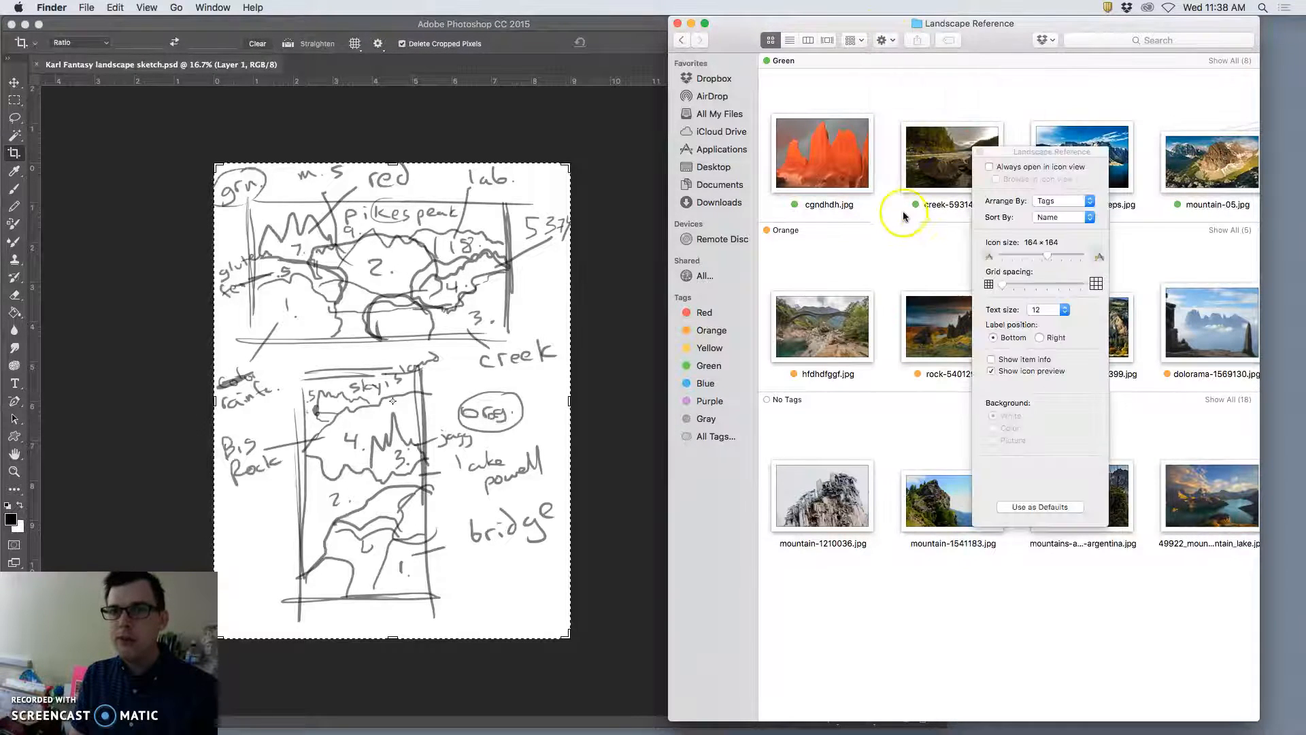
left_click_drag(1040, 258, 1018, 256)
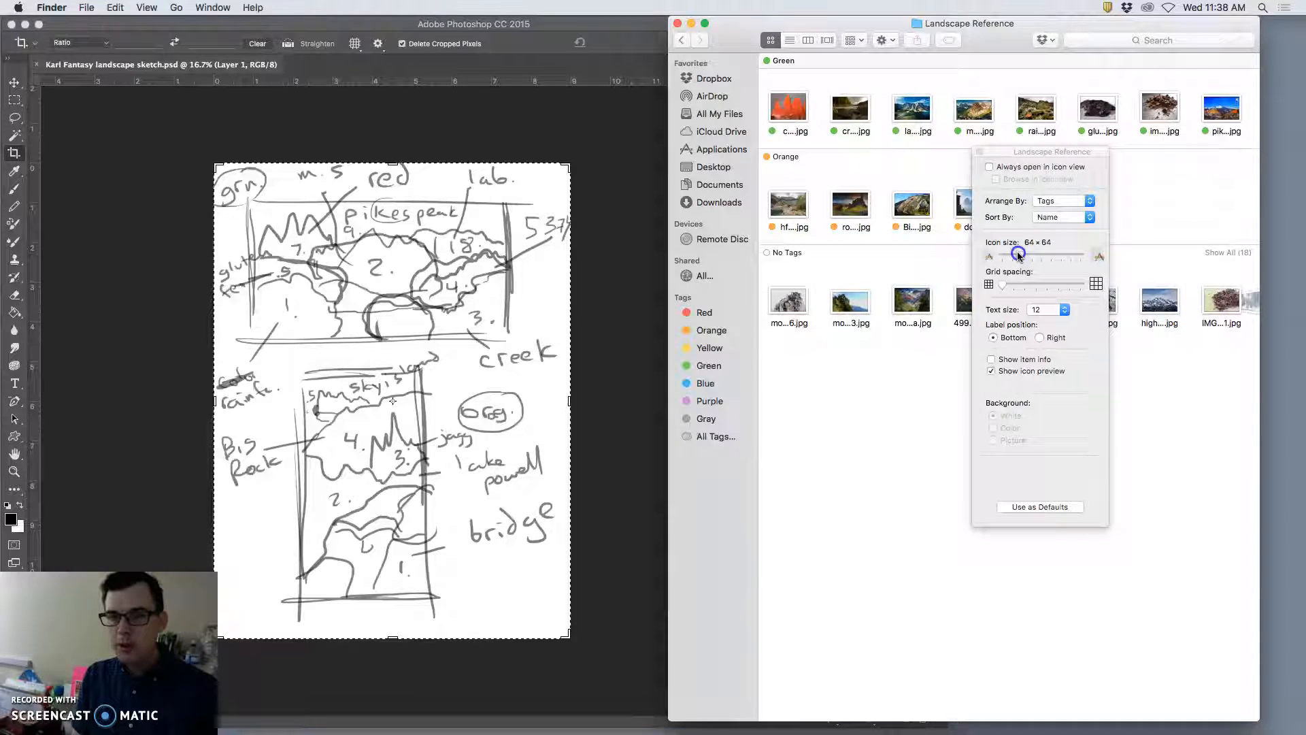
left_click_drag(1017, 255, 1019, 256)
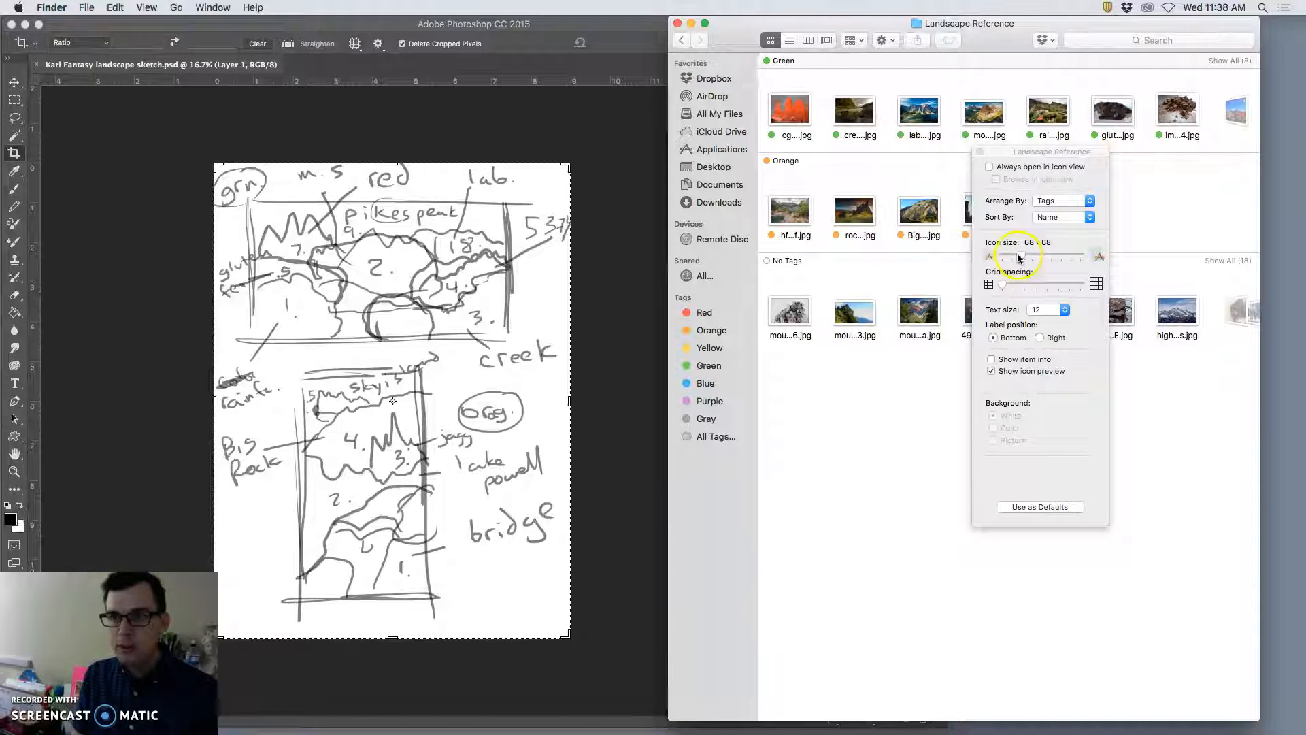
left_click_drag(1019, 258, 1017, 255)
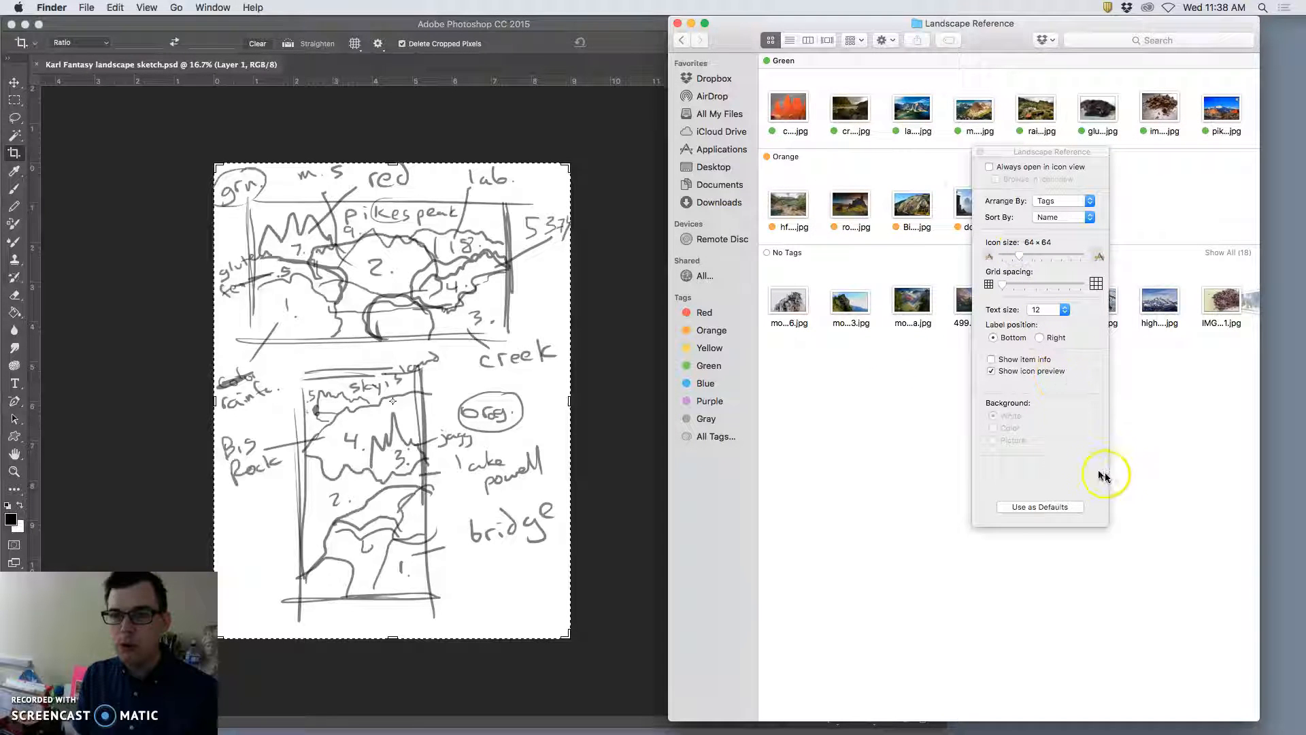
left_click(979, 153)
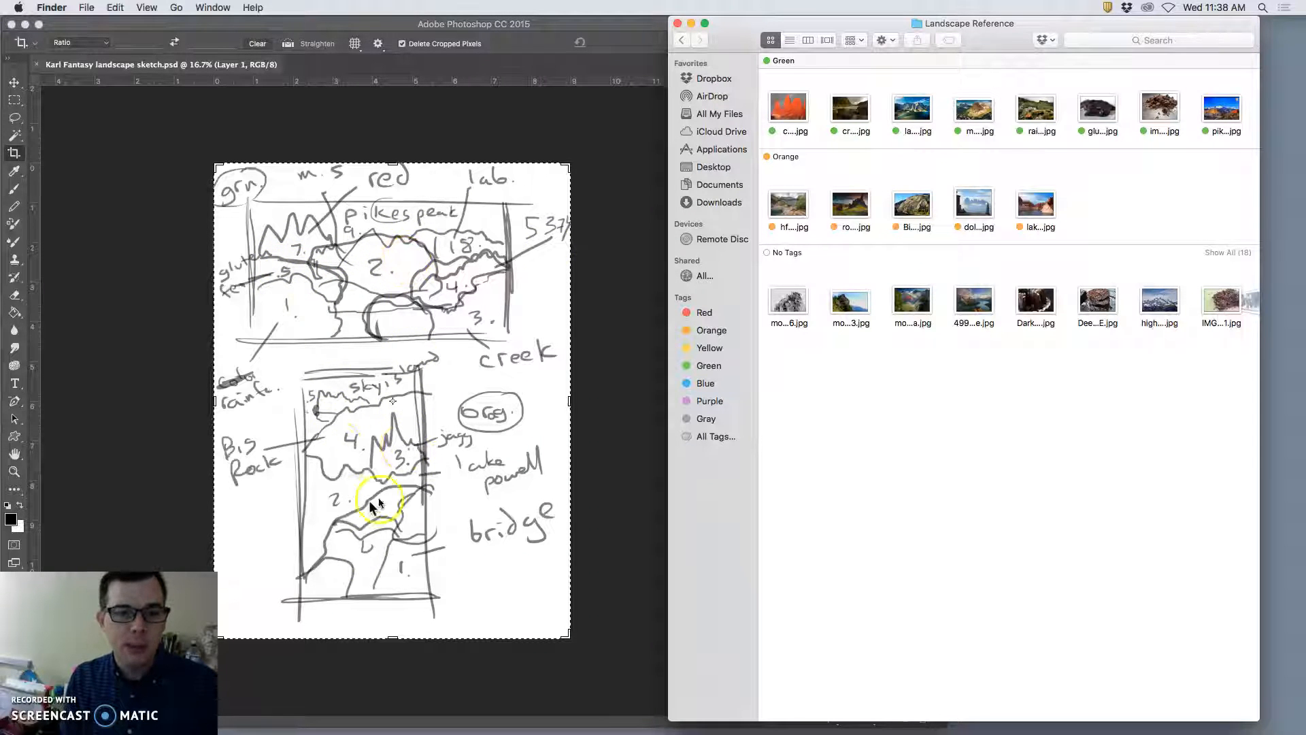
- Place four ruler guides framing the top, left, right and bottom of the lower sketch
left_click(15, 86)
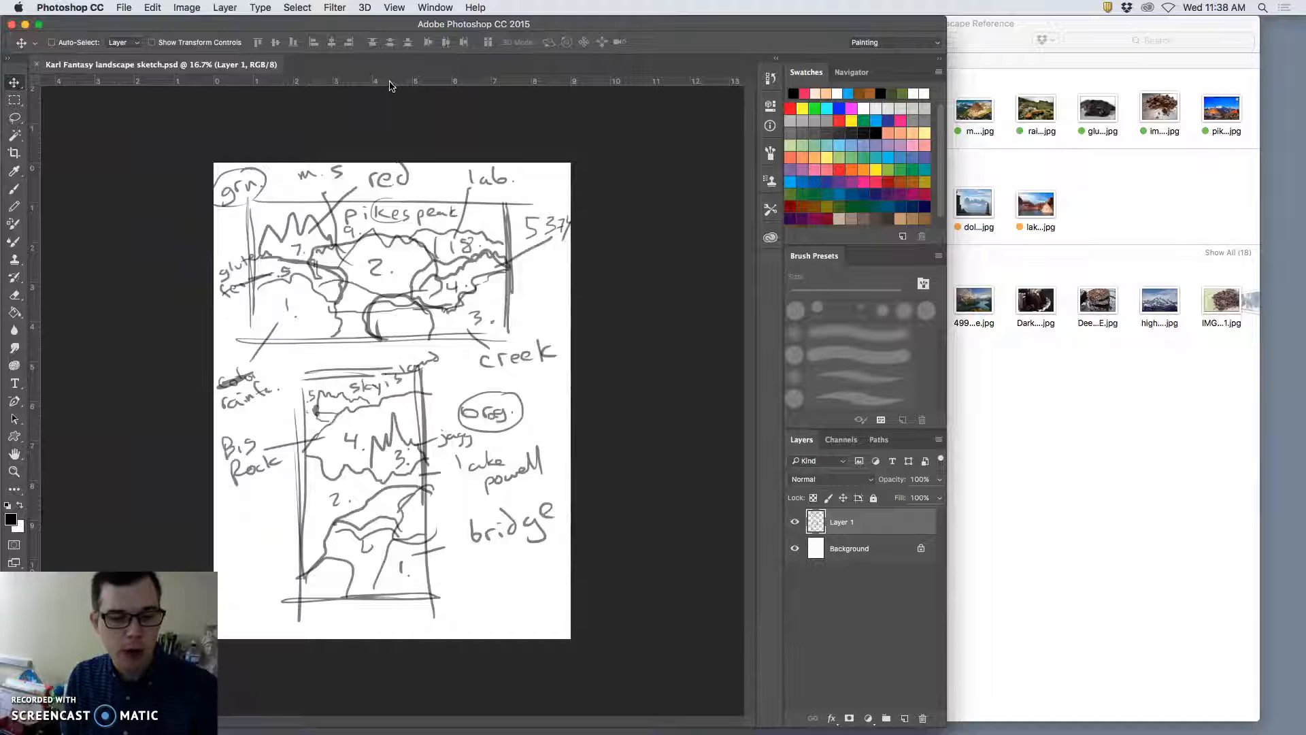
left_click_drag(400, 83, 405, 367)
left_click_drag(34, 289, 296, 308)
left_click_drag(36, 289, 433, 330)
left_click_drag(404, 81, 426, 605)
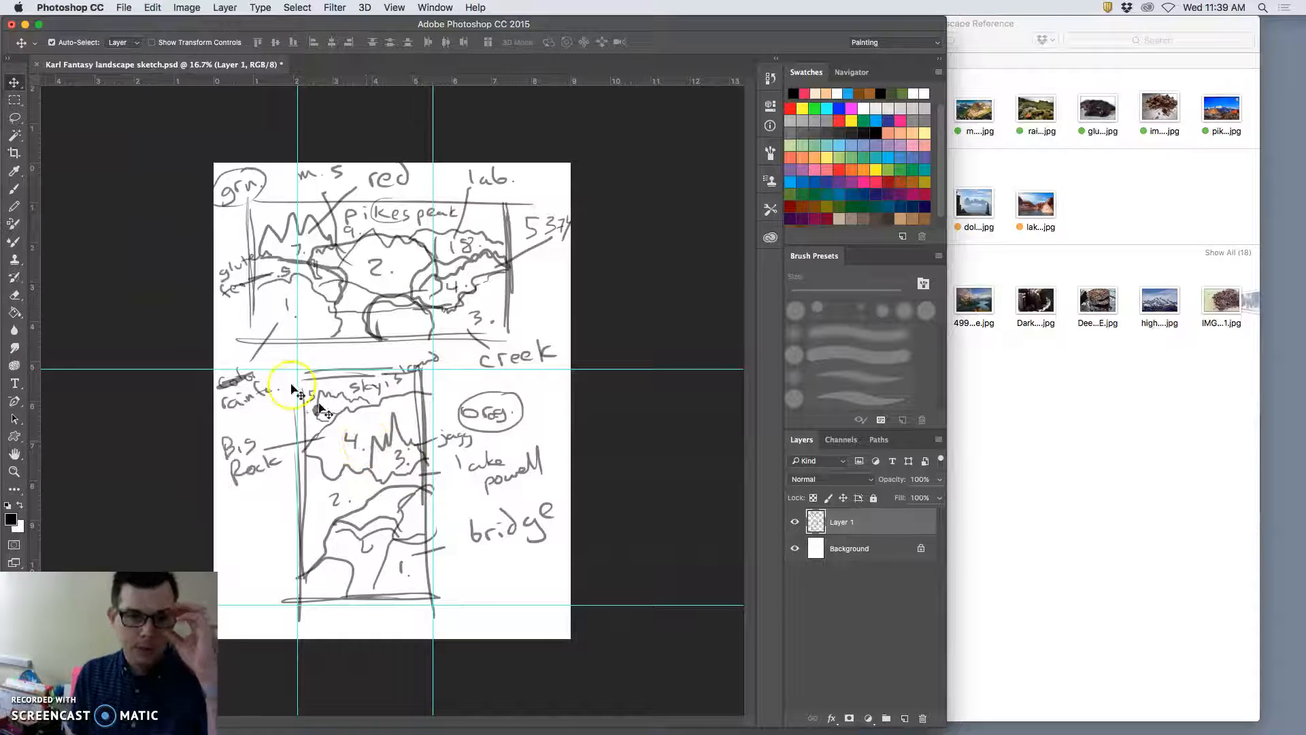
- Draw a crop box around the lower sketch snapped to the guides
left_click(14, 153)
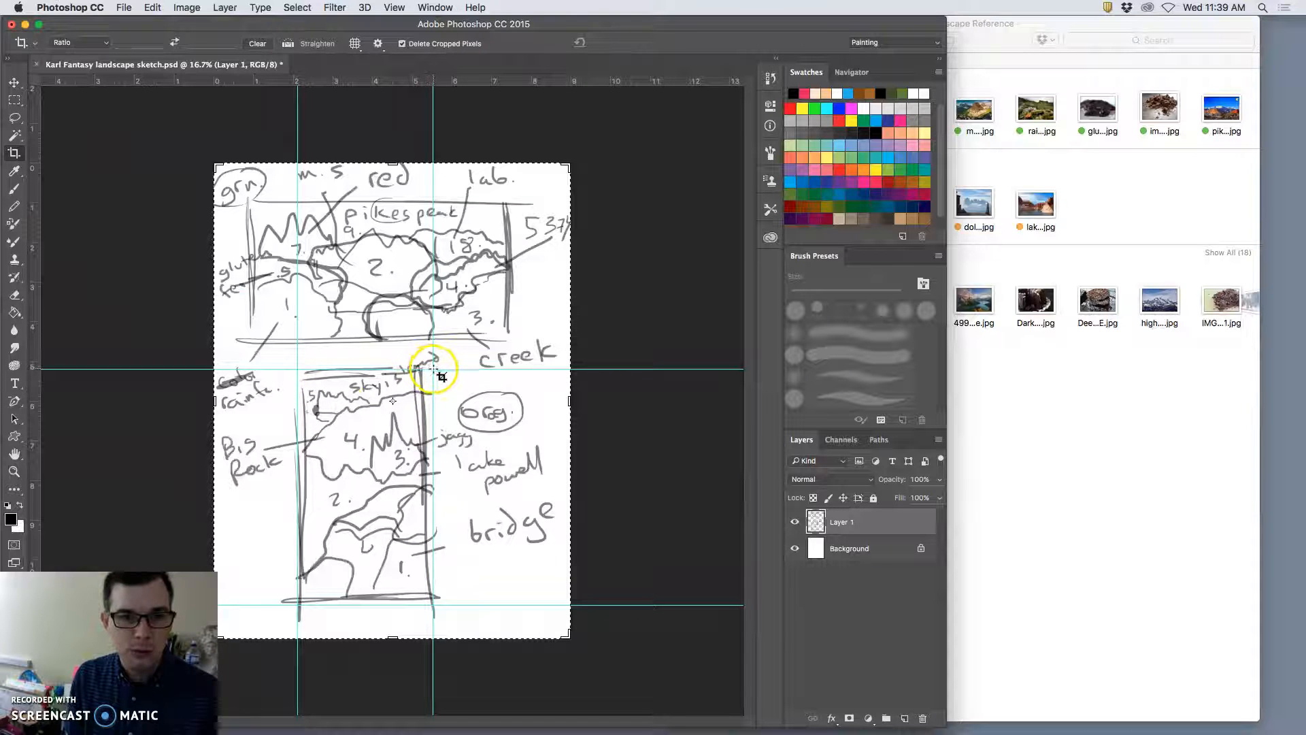
mouse_move(434, 368)
left_mouse_down()
mouse_move(308, 609)
mouse_move(300, 604)
left_mouse_up()
- Commit the crop, then skew the sketch layer's corners outward with Free Transform
key("Return")
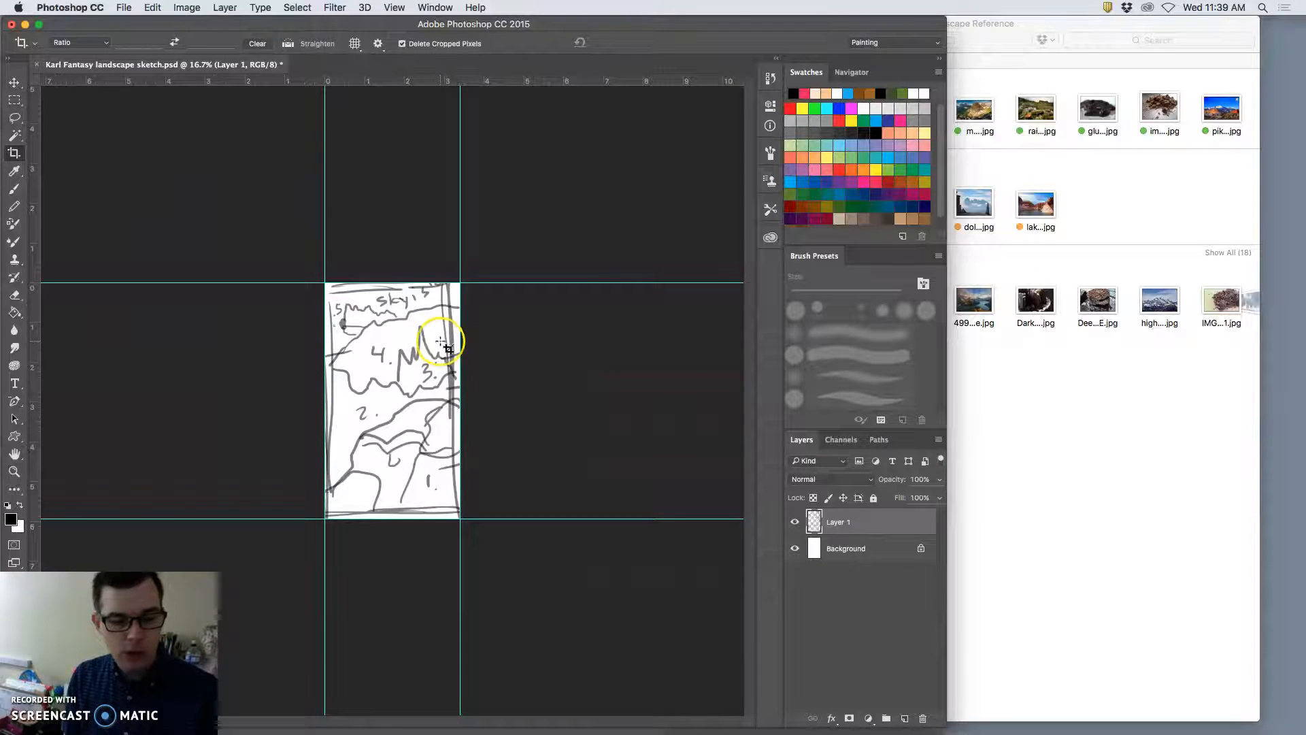
key("ctrl+t")
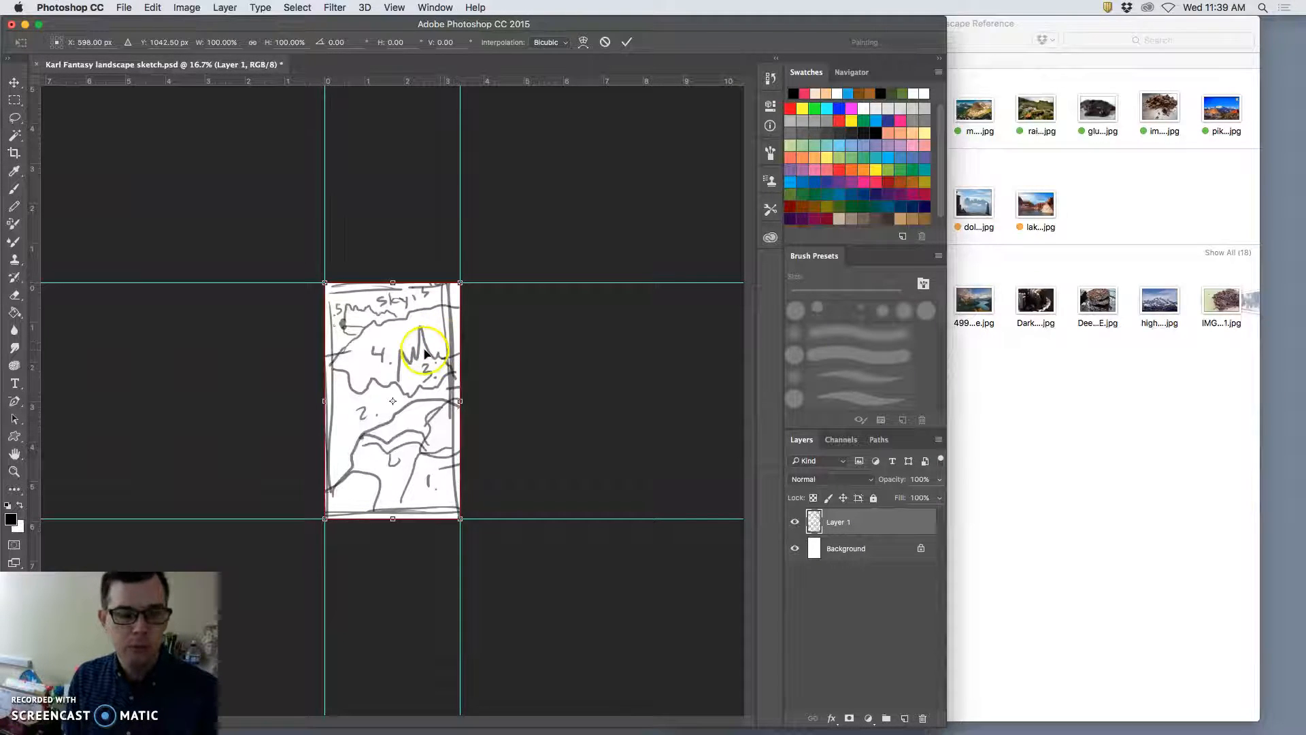
right_click(417, 352)
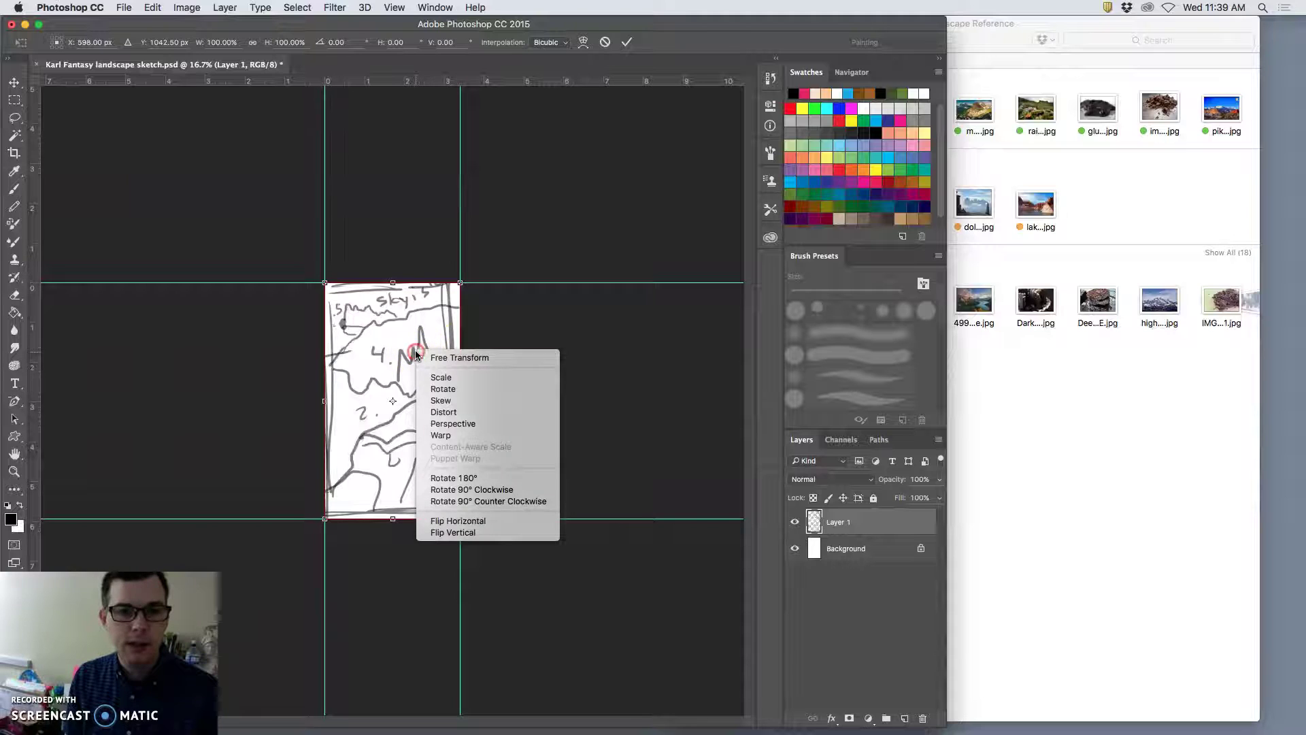
left_click(456, 402)
left_click_drag(463, 285, 476, 289)
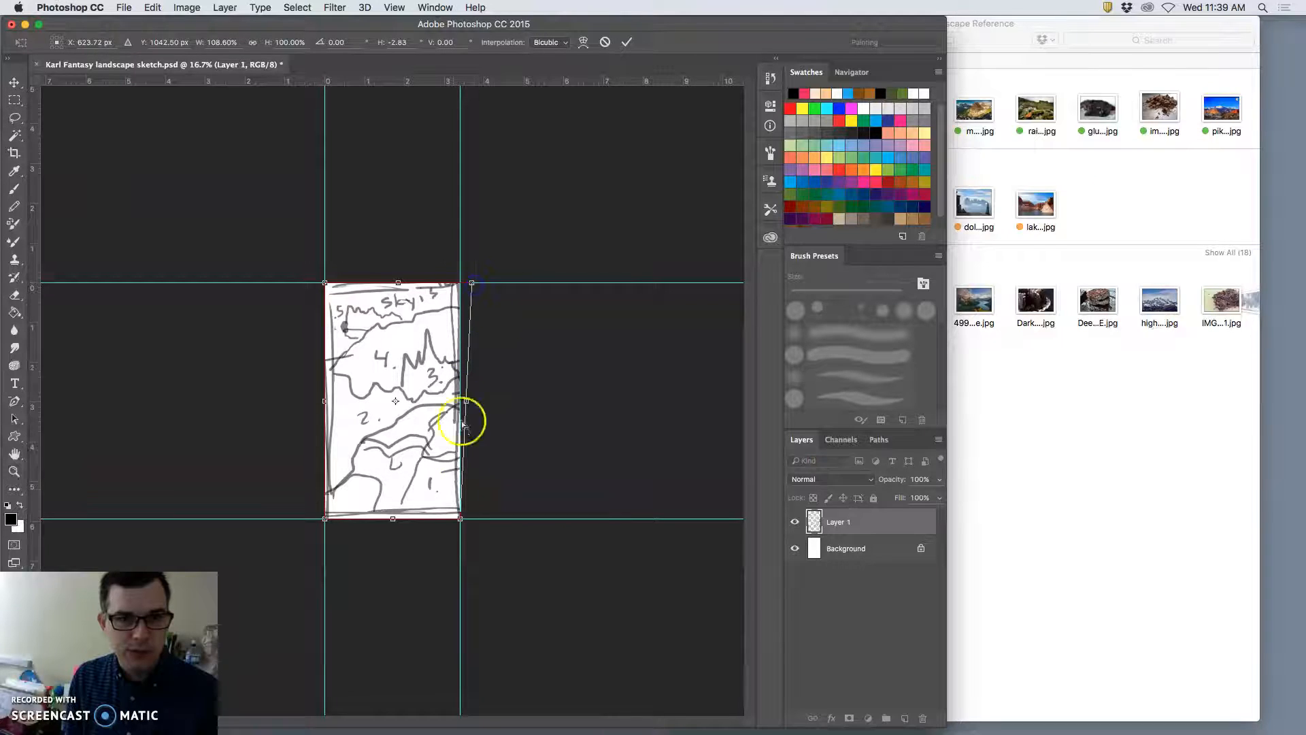
left_click_drag(460, 517, 463, 525)
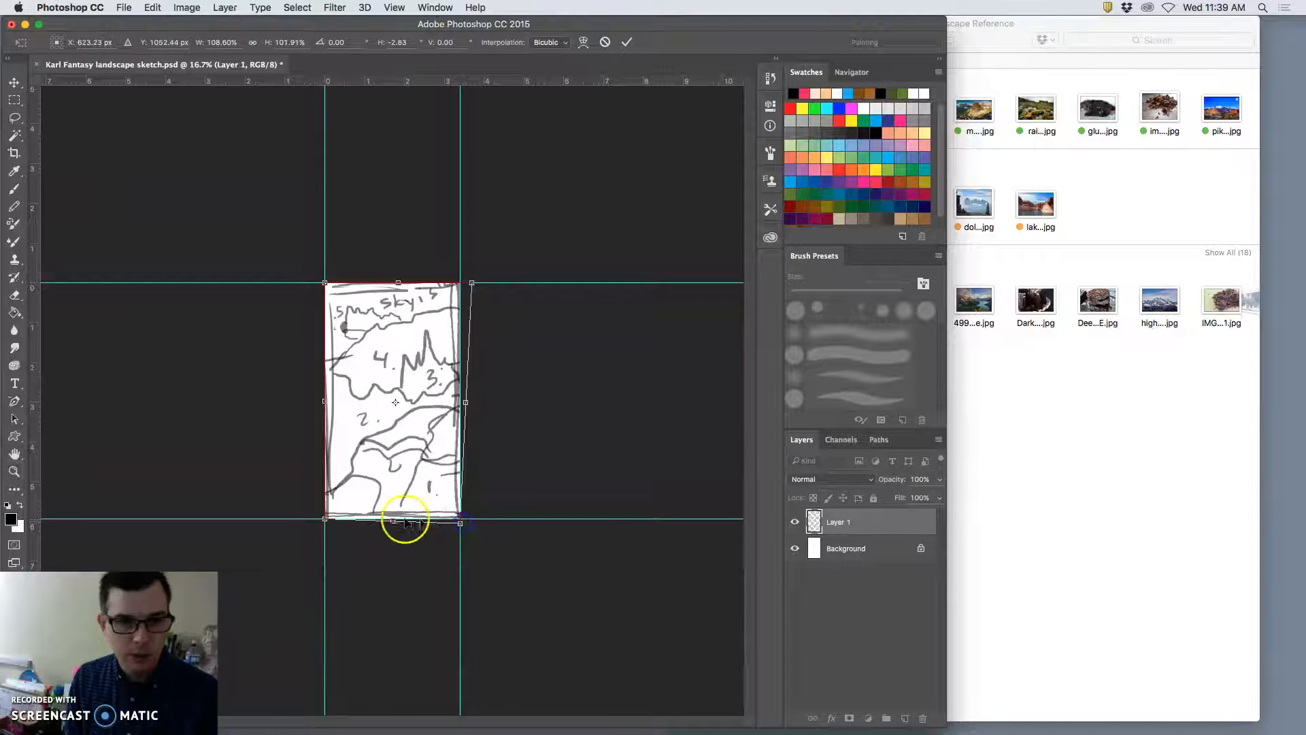
left_click_drag(324, 522, 324, 525)
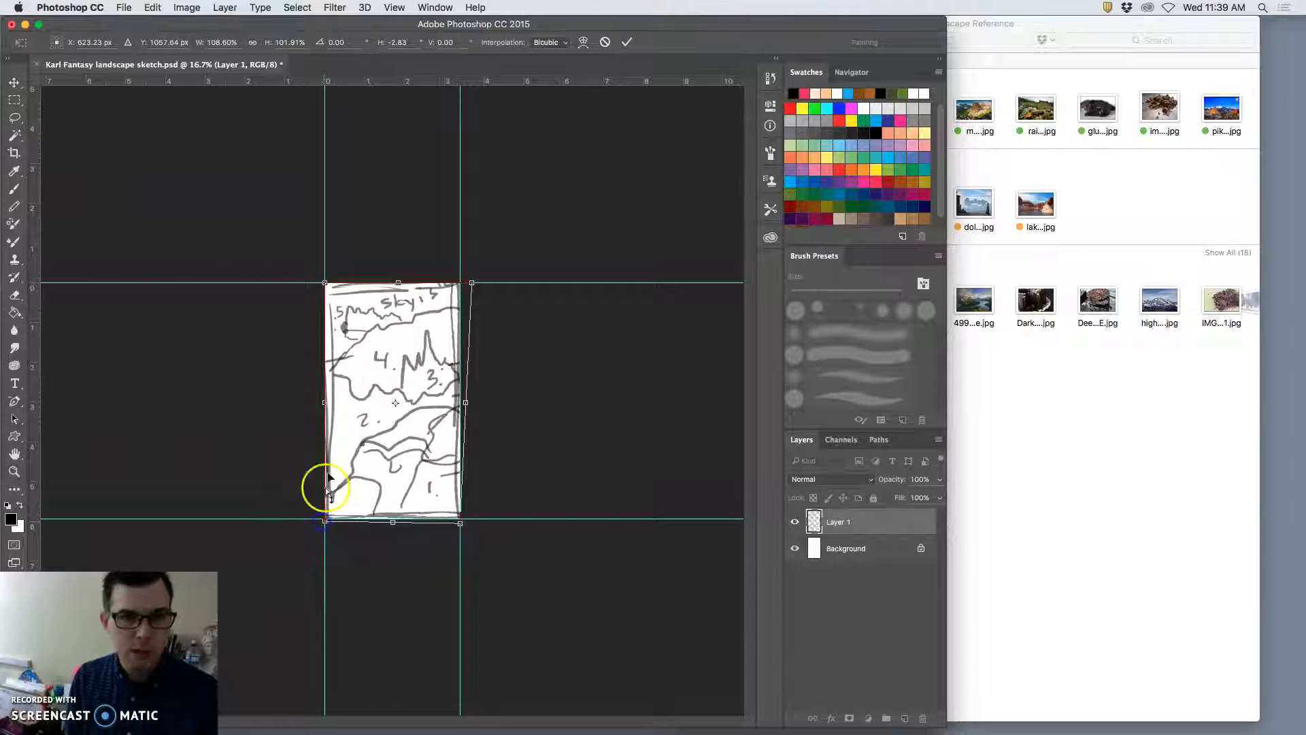
left_click_drag(326, 283, 319, 276)
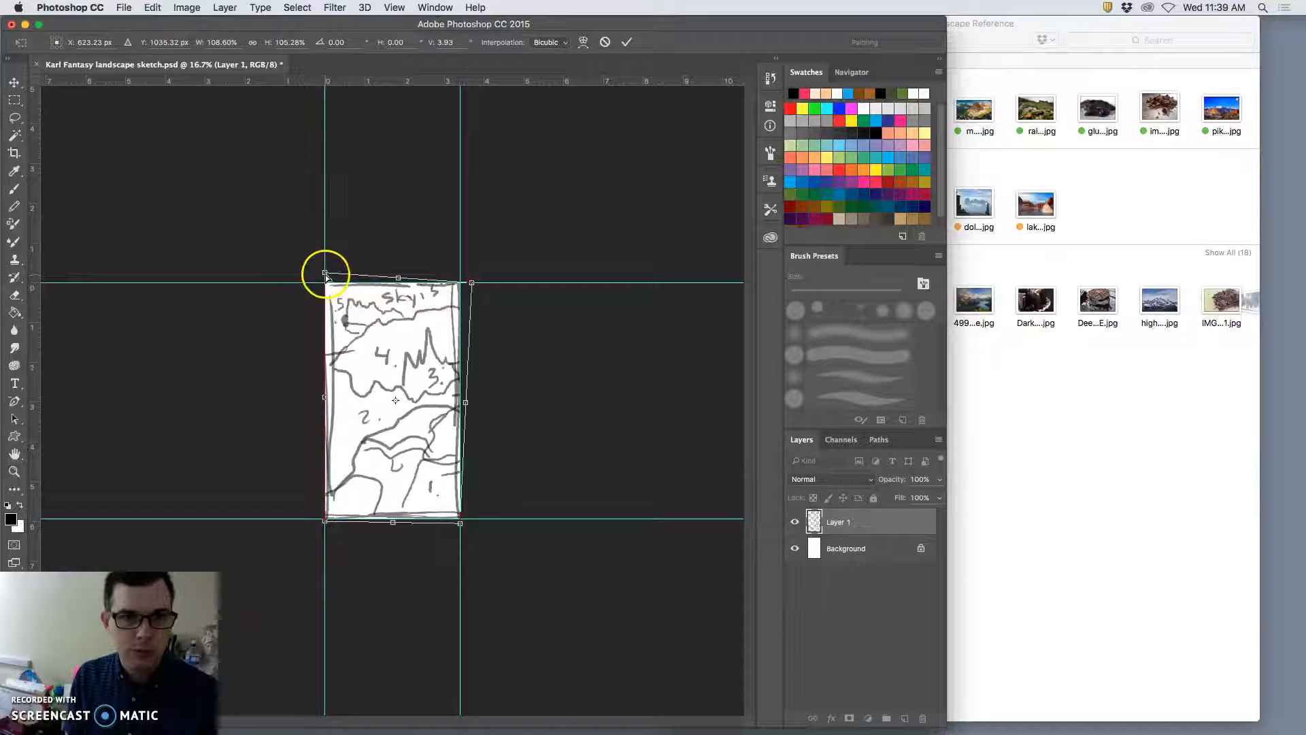
- Distort the sketch's corners to stretch past the canvas edges and commit the transform
right_click(351, 306)
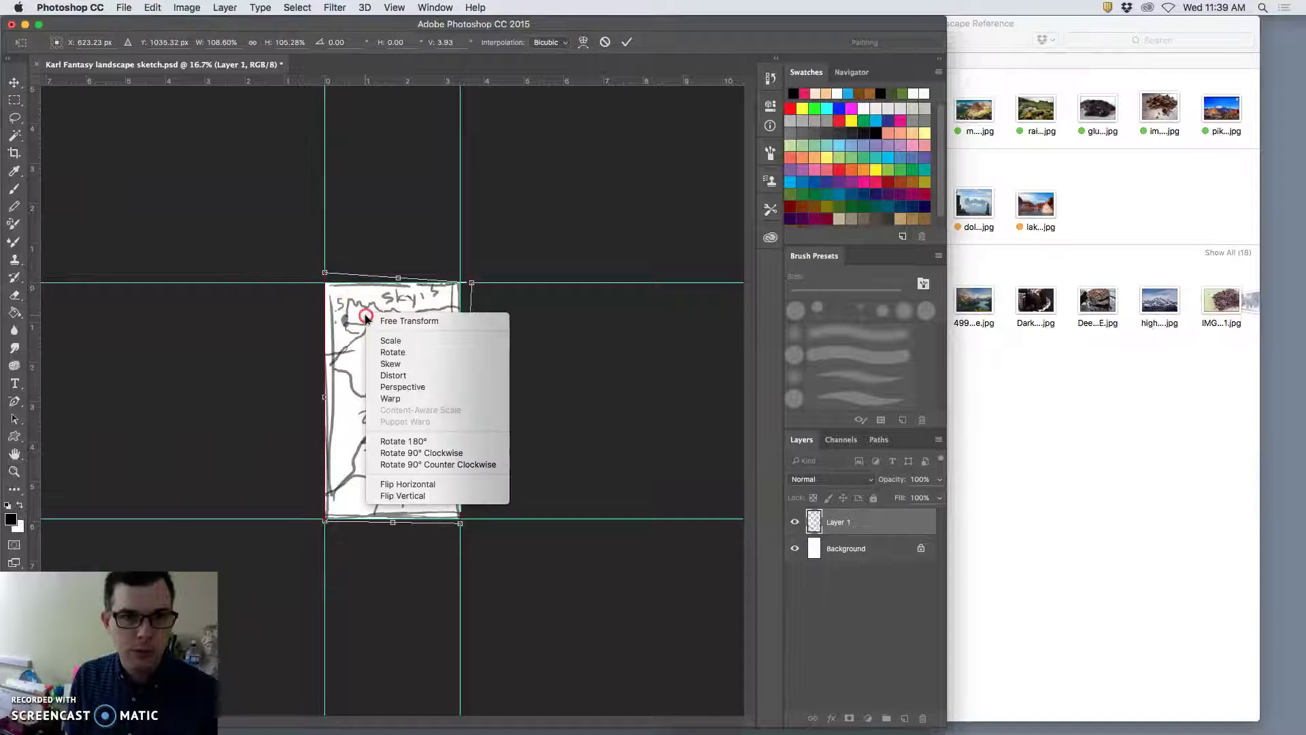
left_click(409, 377)
left_click_drag(324, 400, 321, 400)
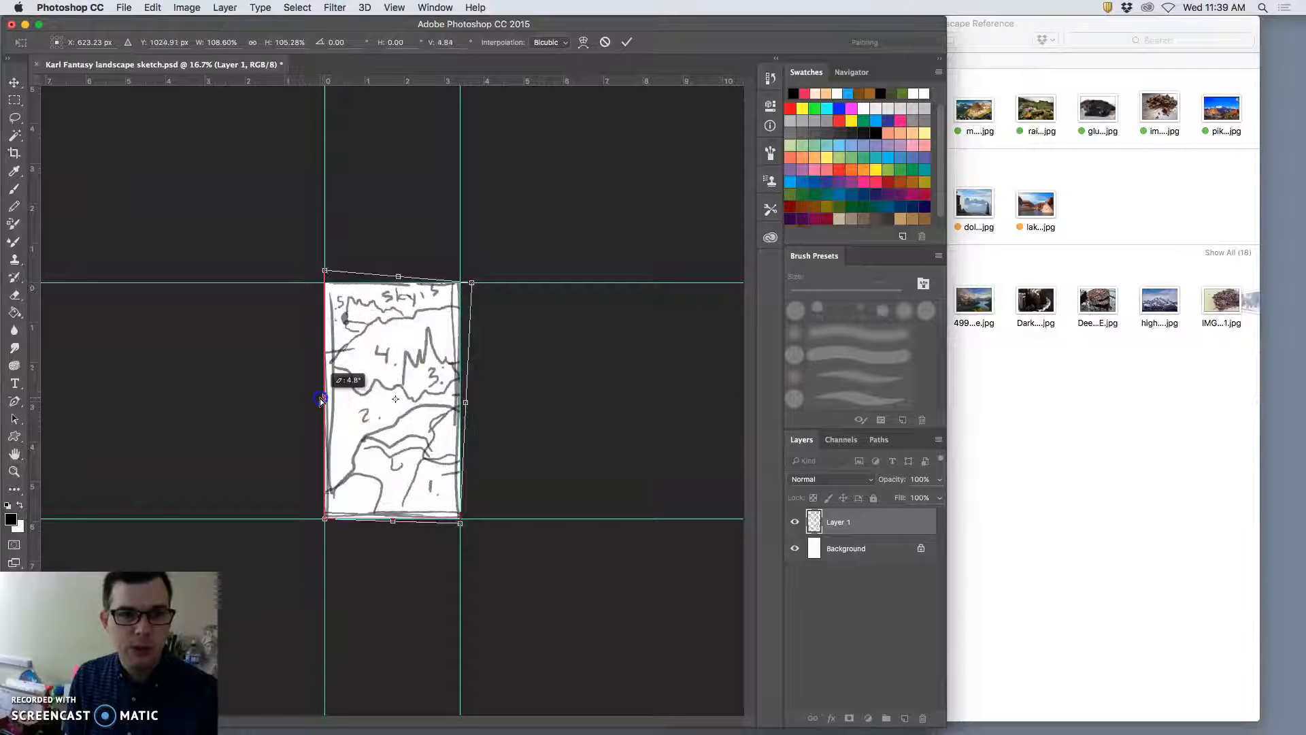
left_click(329, 517)
left_click_drag(321, 523, 320, 525)
left_click_drag(323, 272, 316, 270)
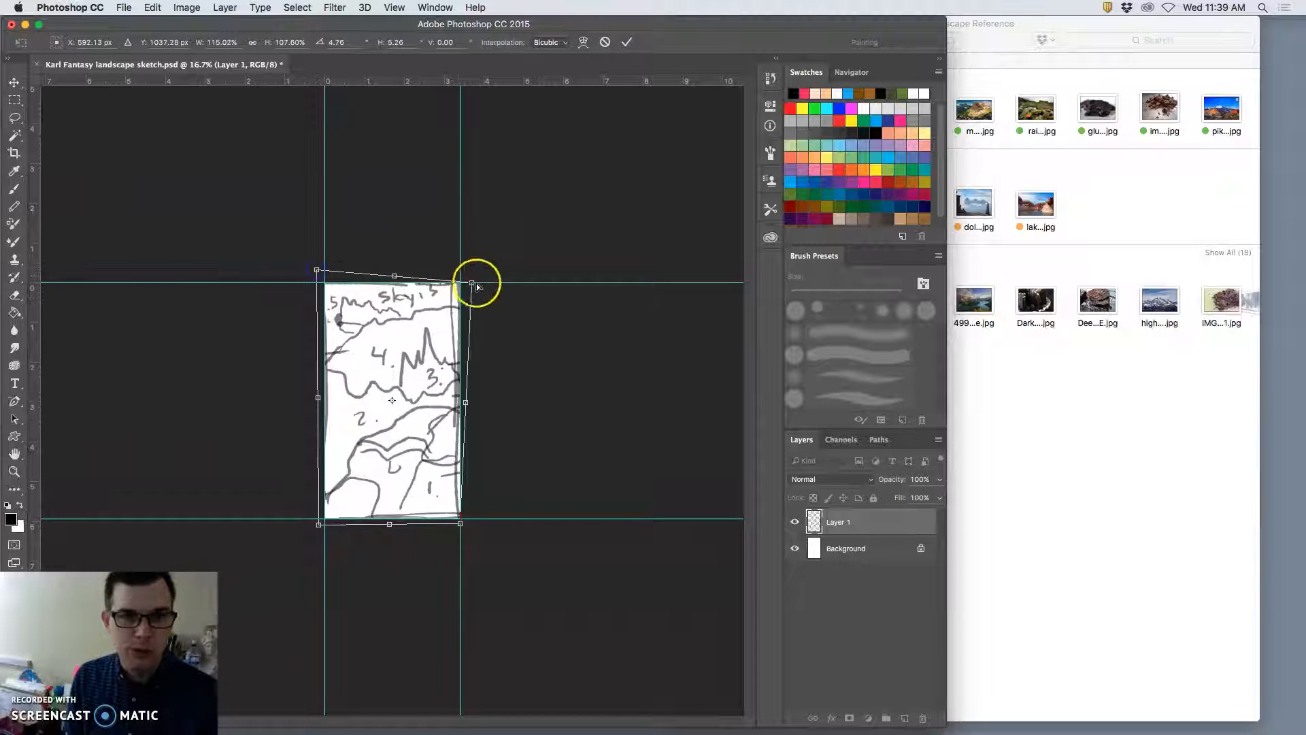
left_click_drag(471, 283, 483, 278)
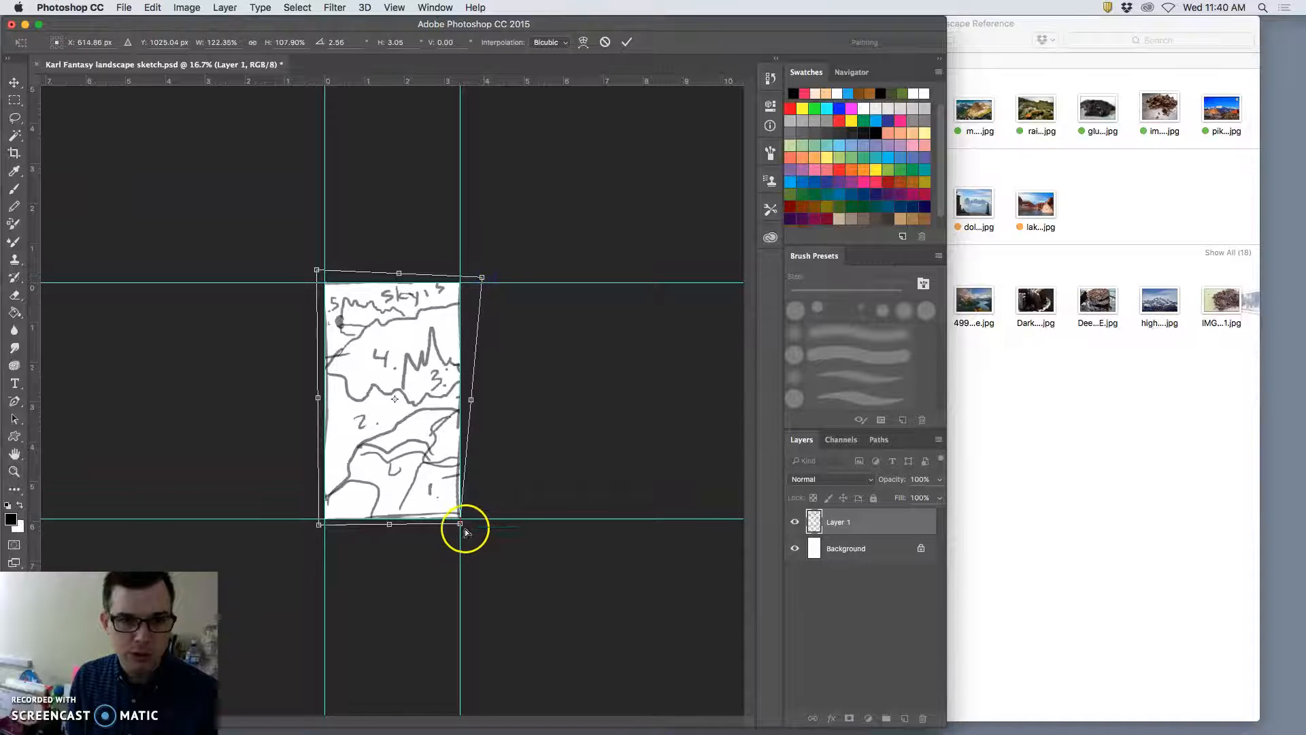
left_click_drag(462, 525, 468, 531)
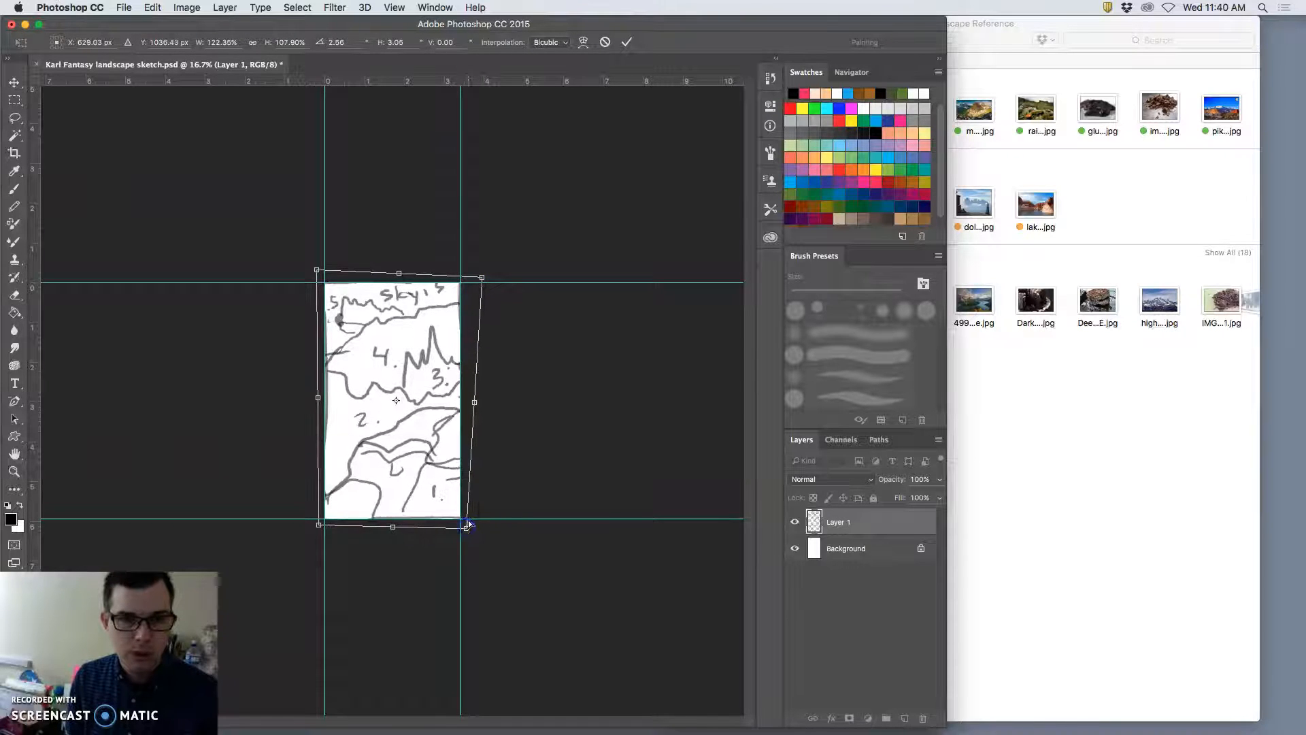
key("Return")
key("c")
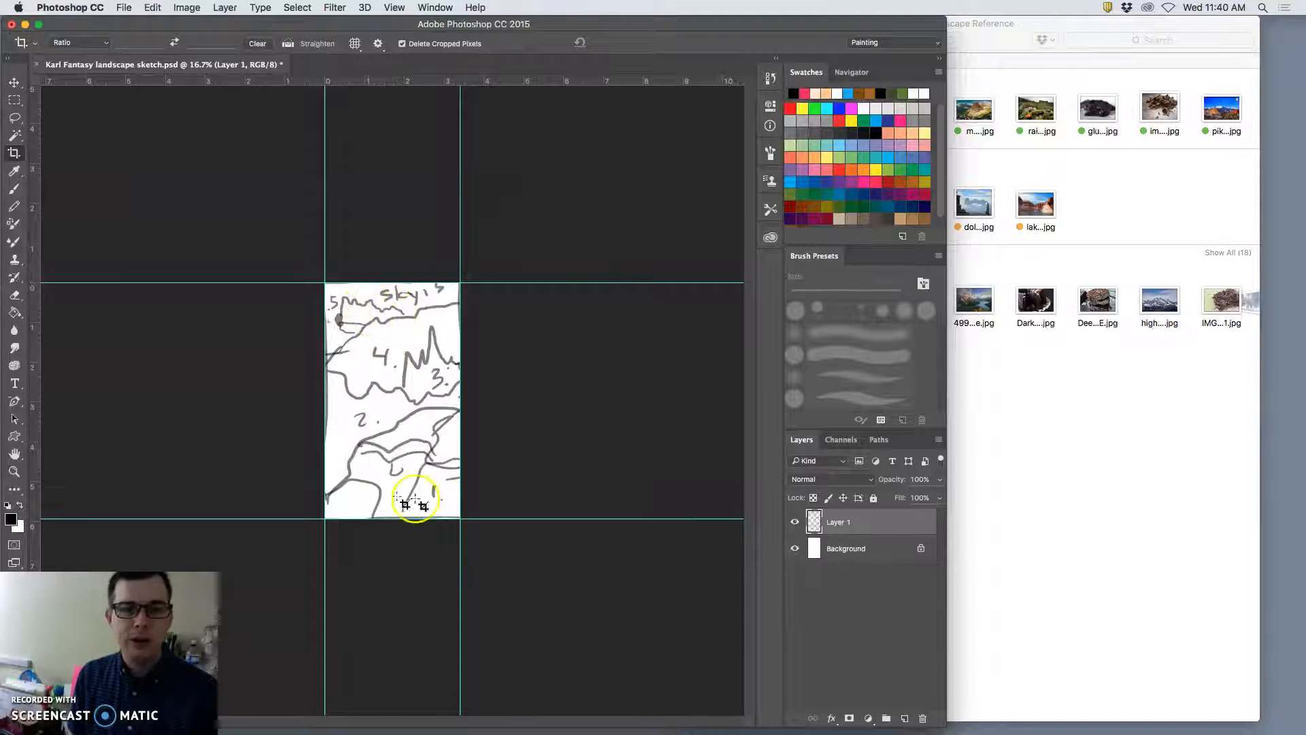
- Enlarge the Landscape Reference folder's icon size to about 116×116 in View Options
left_click(1163, 249)
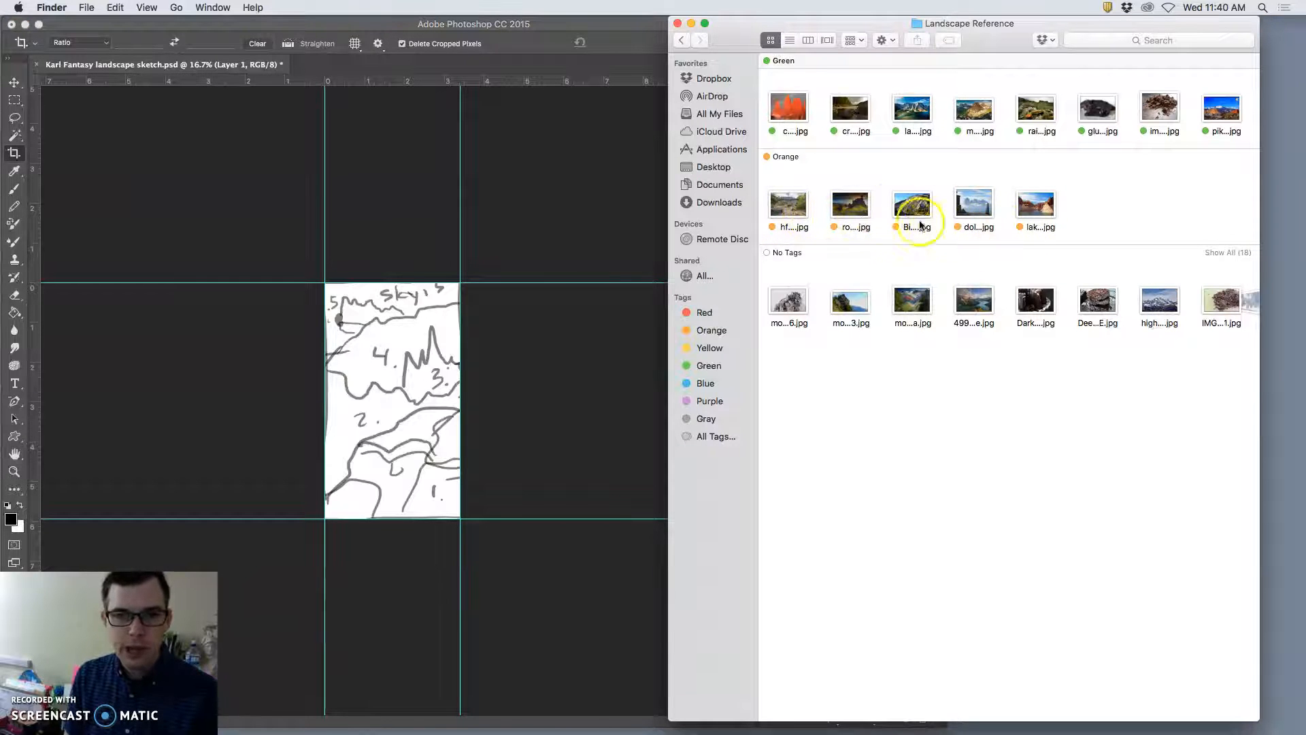
left_click(882, 41)
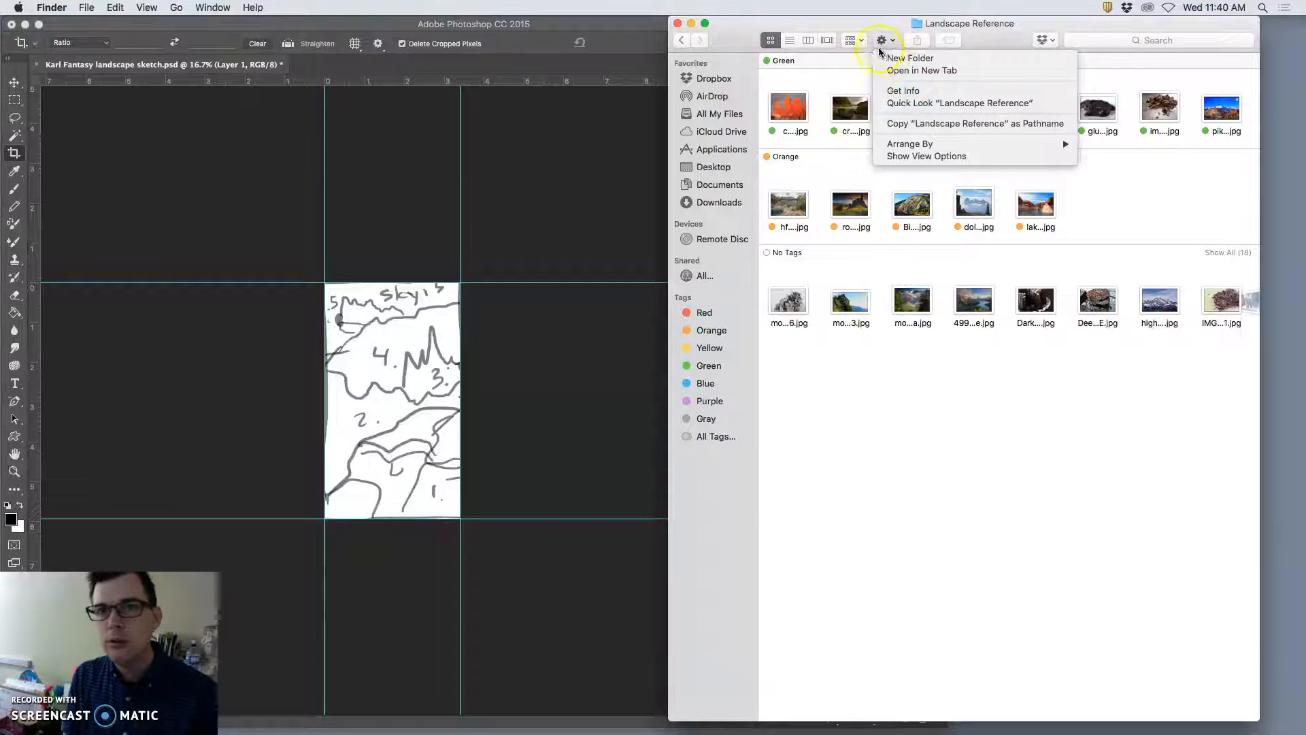
left_click(914, 156)
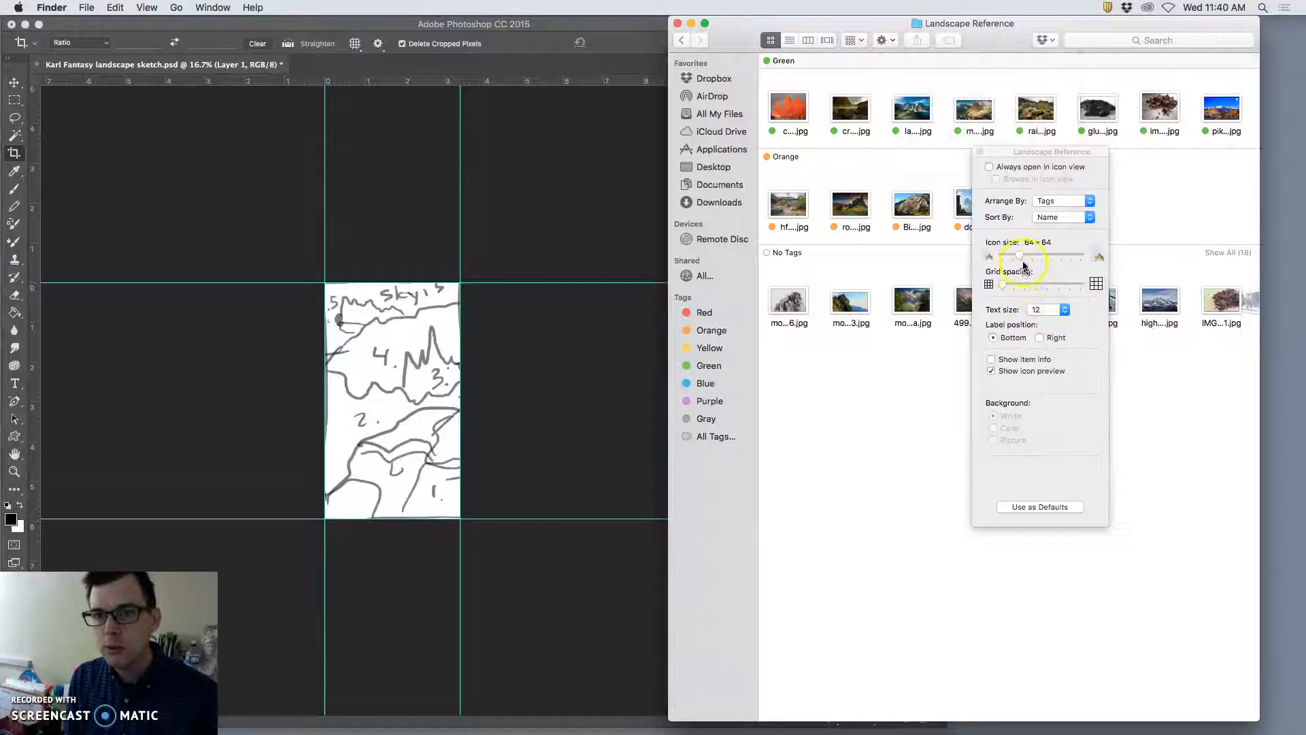
left_click_drag(1023, 256, 1057, 256)
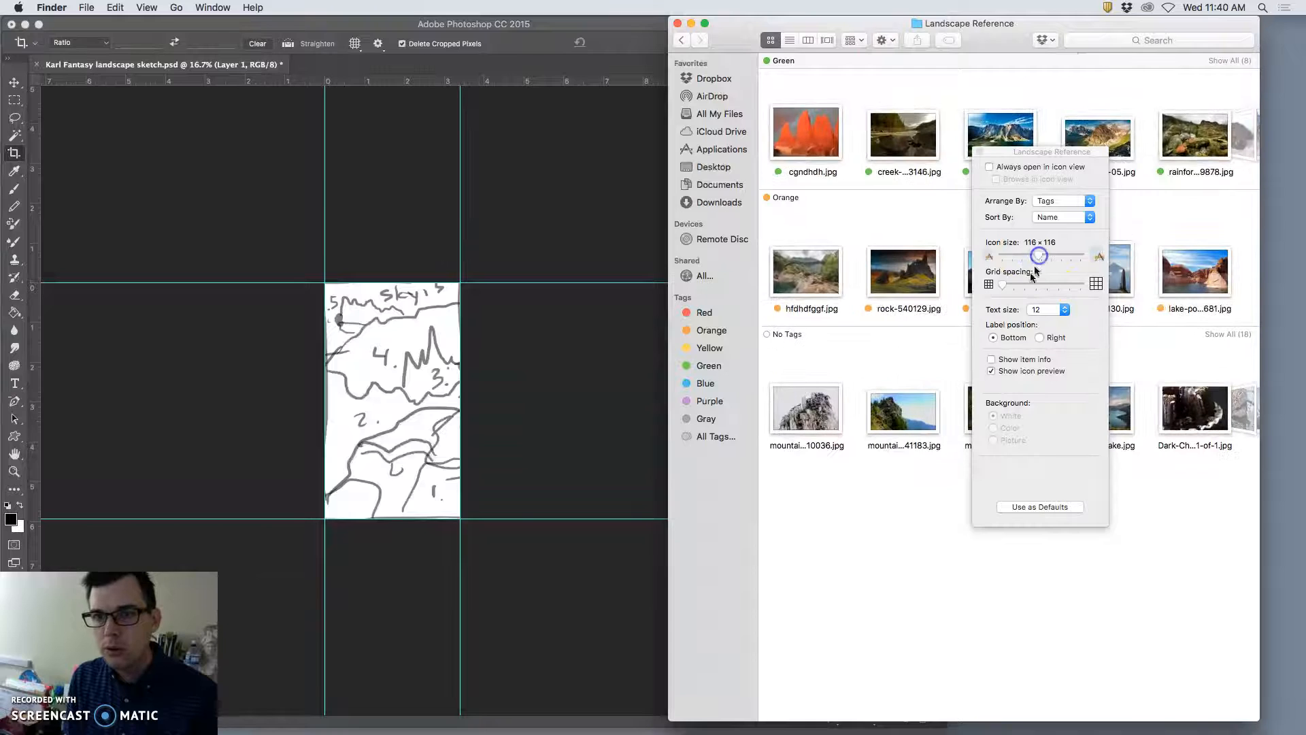
left_click(585, 356)
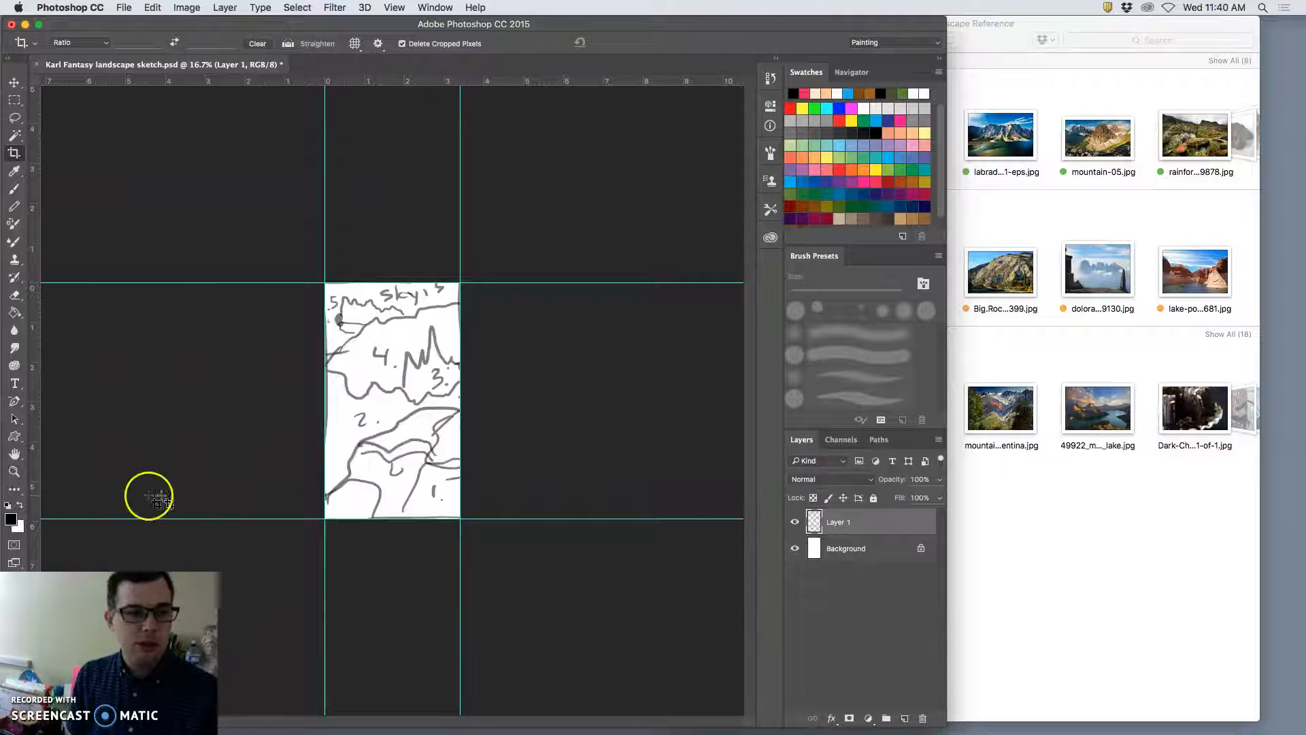
- Resize the image to 19 inches tall, width about 10.9 inches, with resampling on
left_click(187, 8)
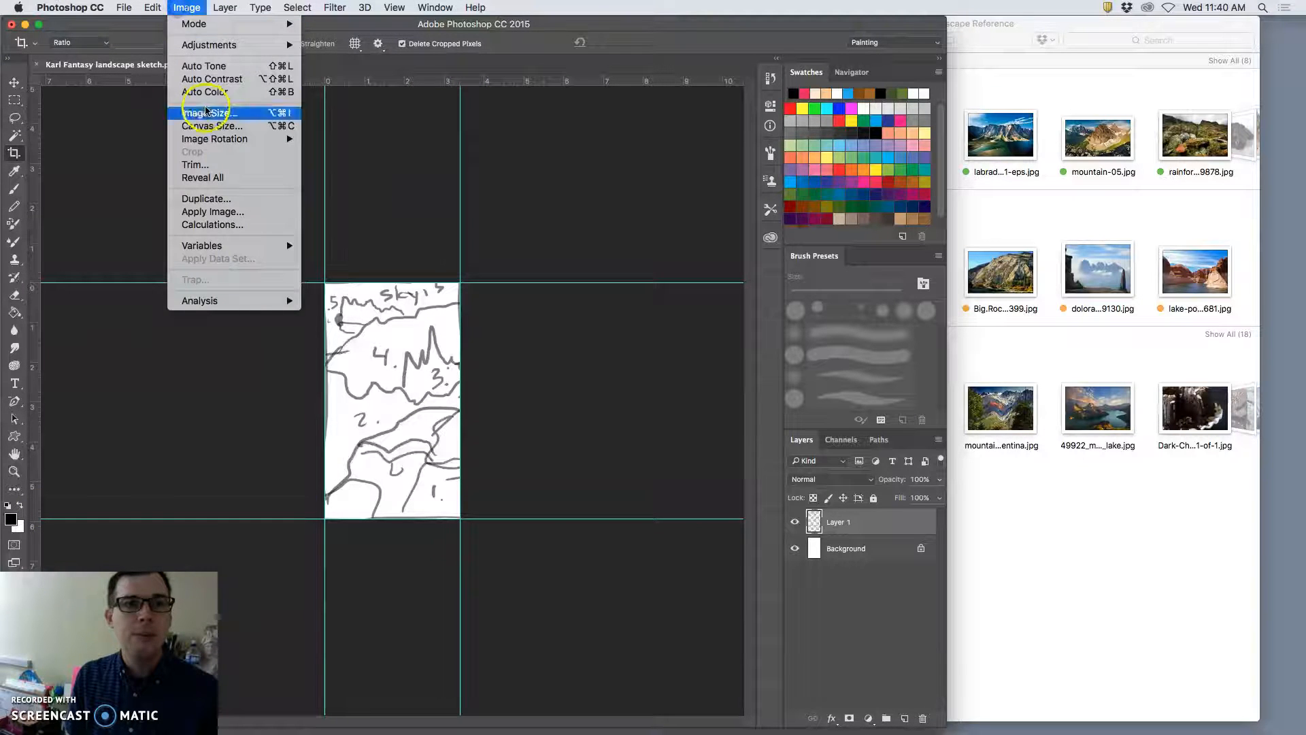
left_click(210, 109)
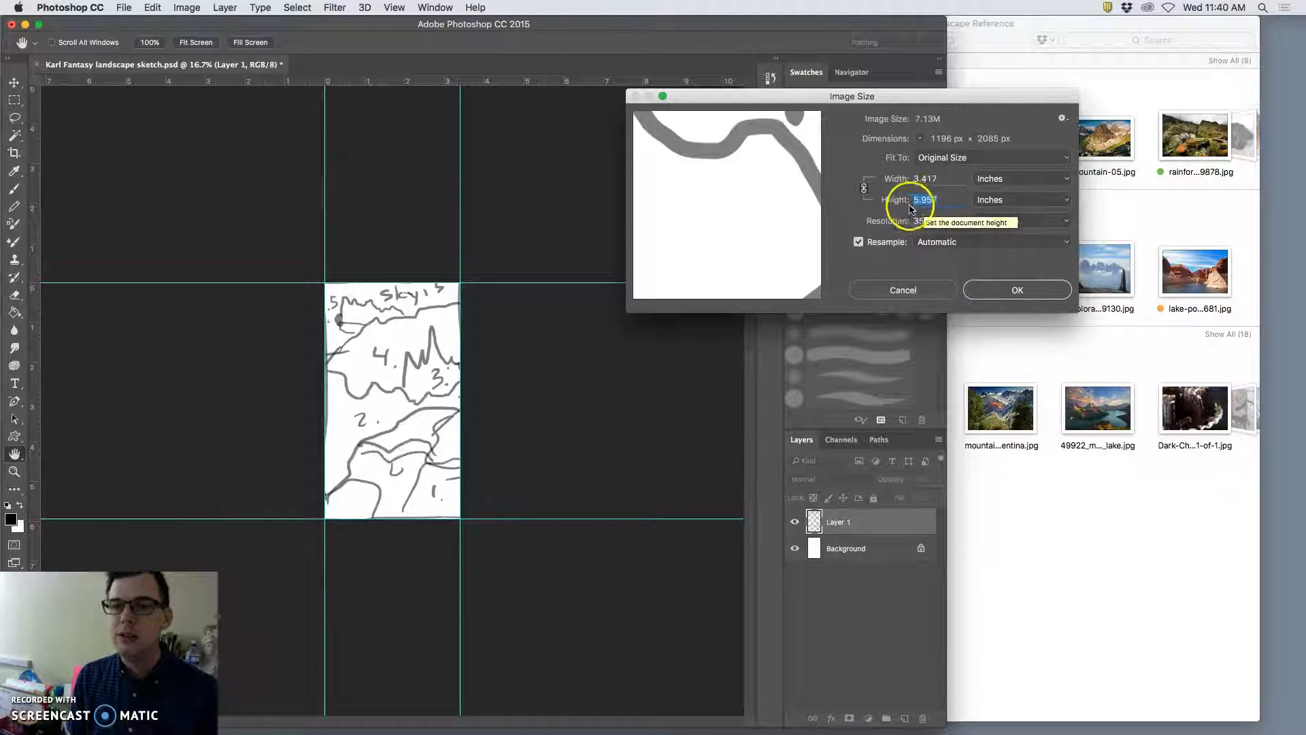
left_click(859, 242)
left_click(860, 245)
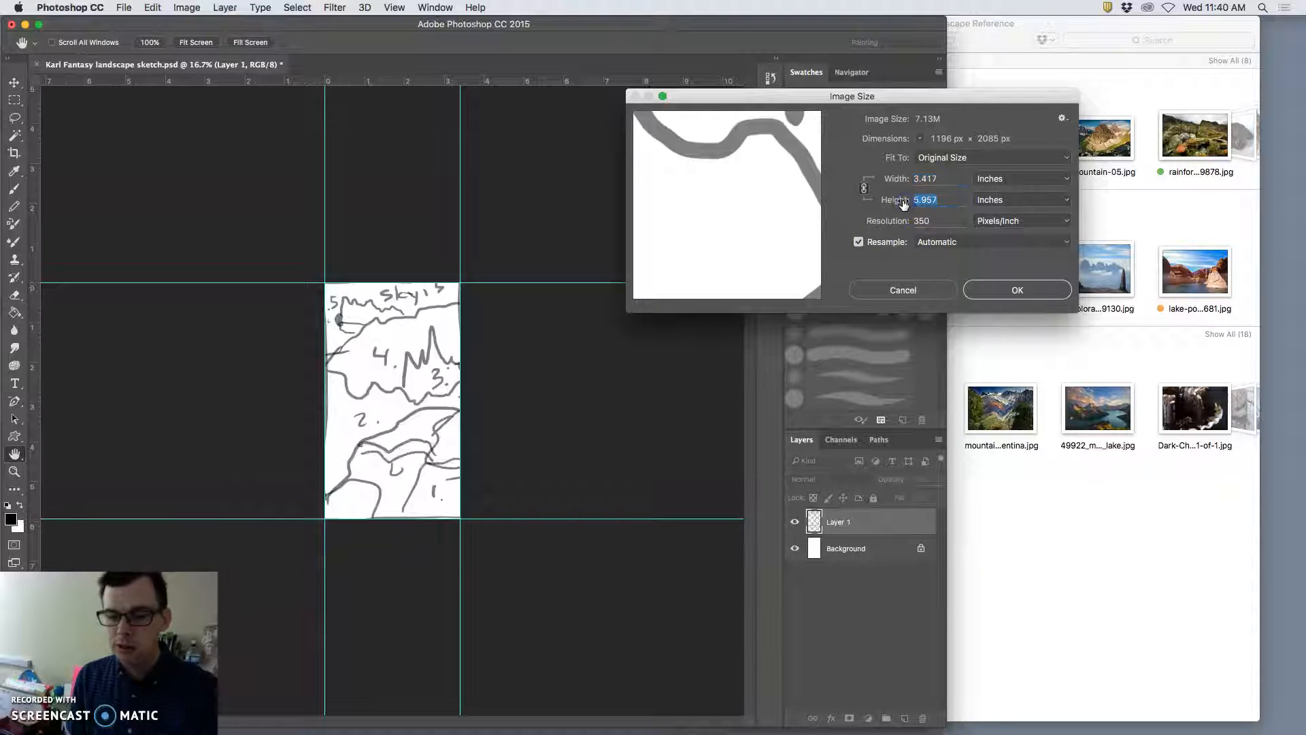
type("19")
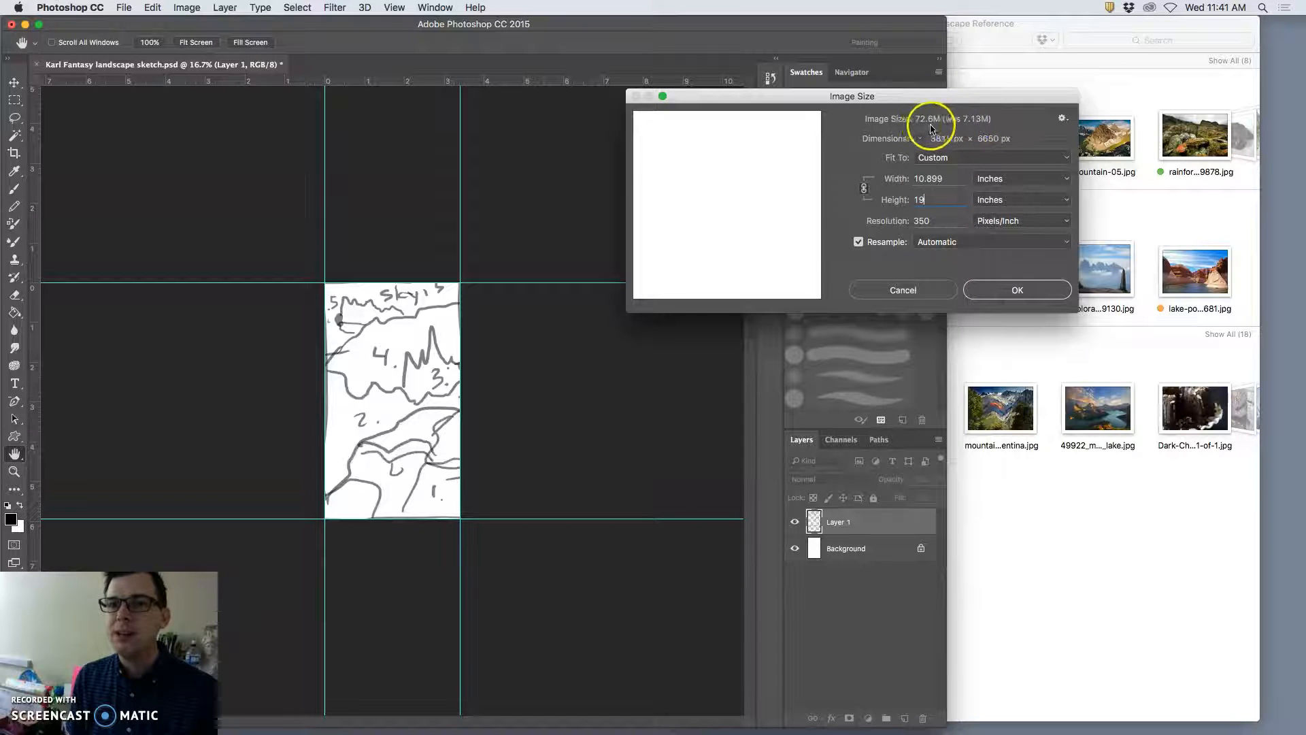
left_click(1012, 294)
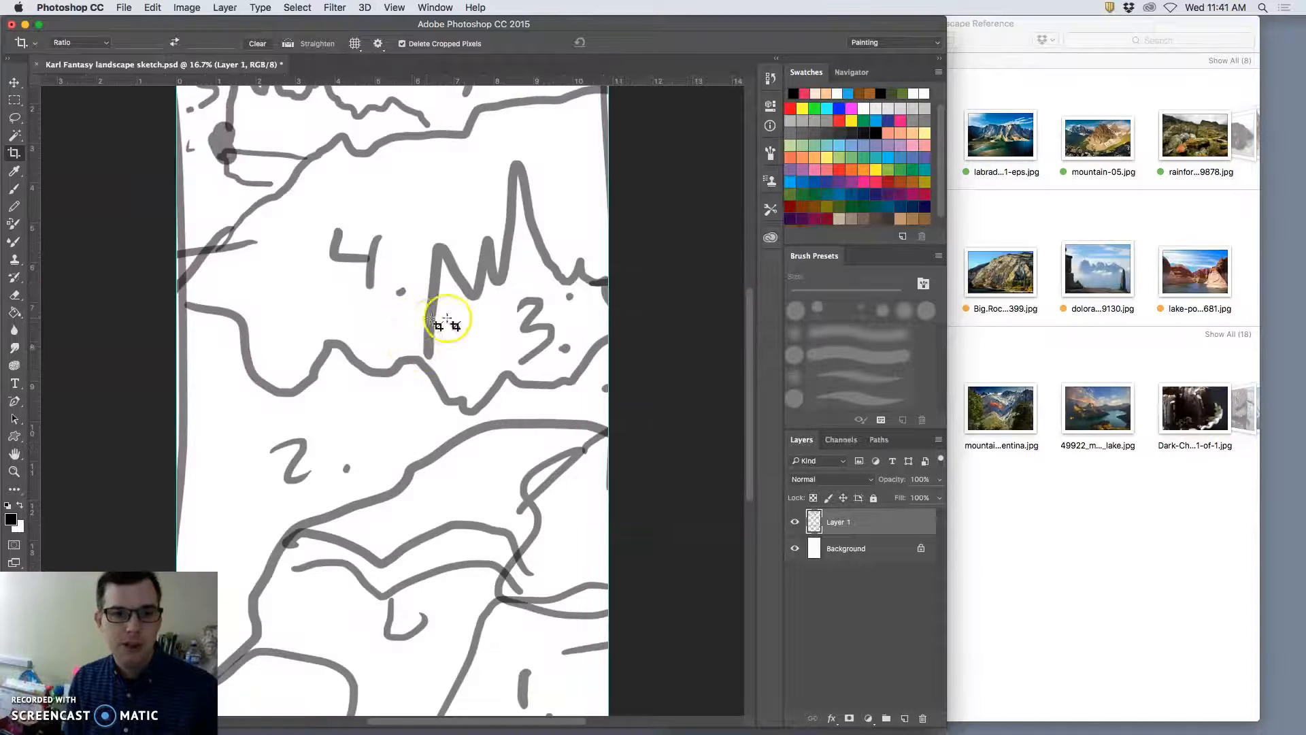
scroll(441, 321, "up", 5)
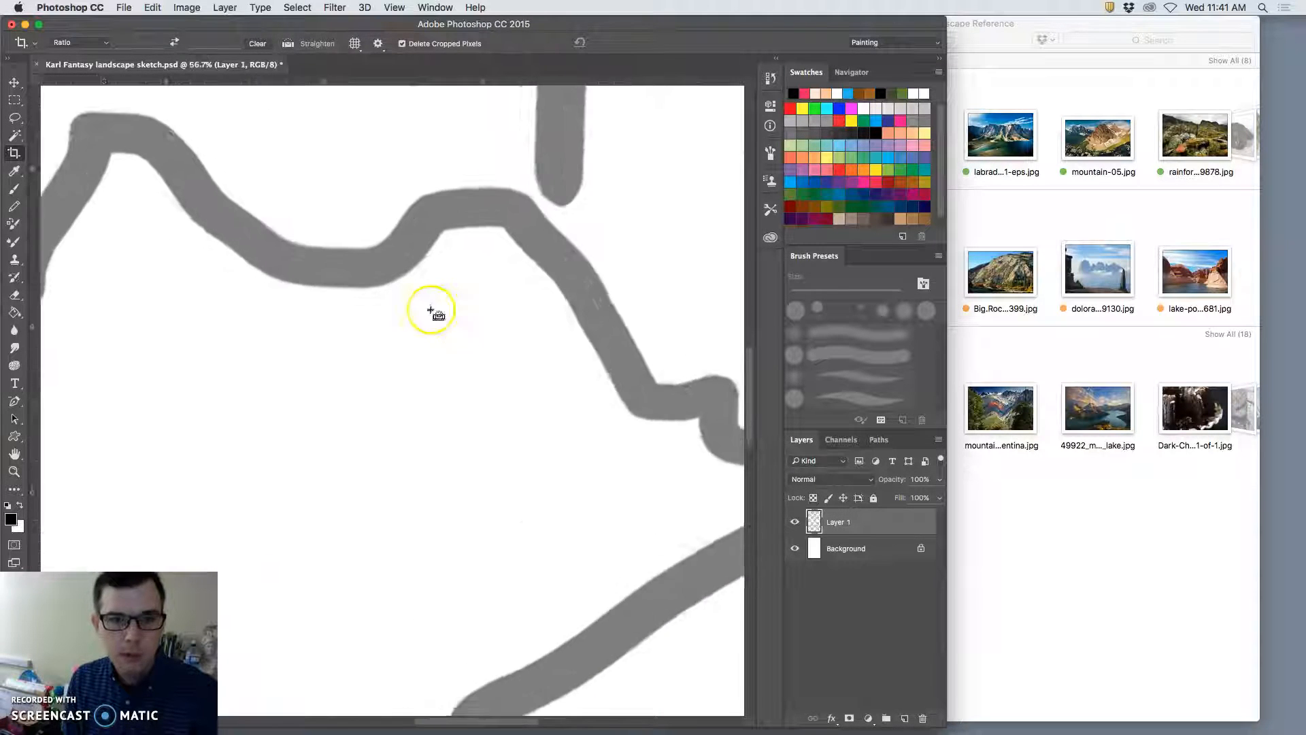
scroll(408, 173, "up", 5)
scroll(403, 179, "up", 5)
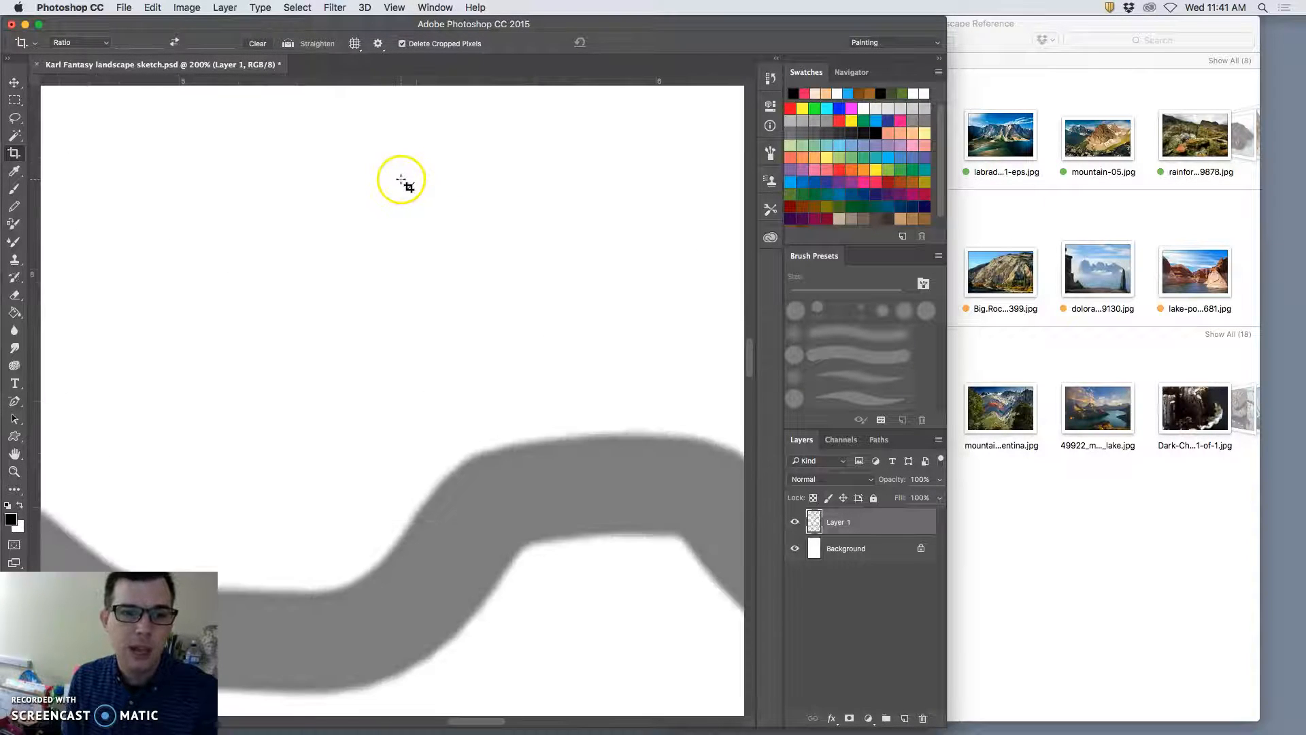
scroll(406, 184, "down", 2)
scroll(430, 445, "down", 5)
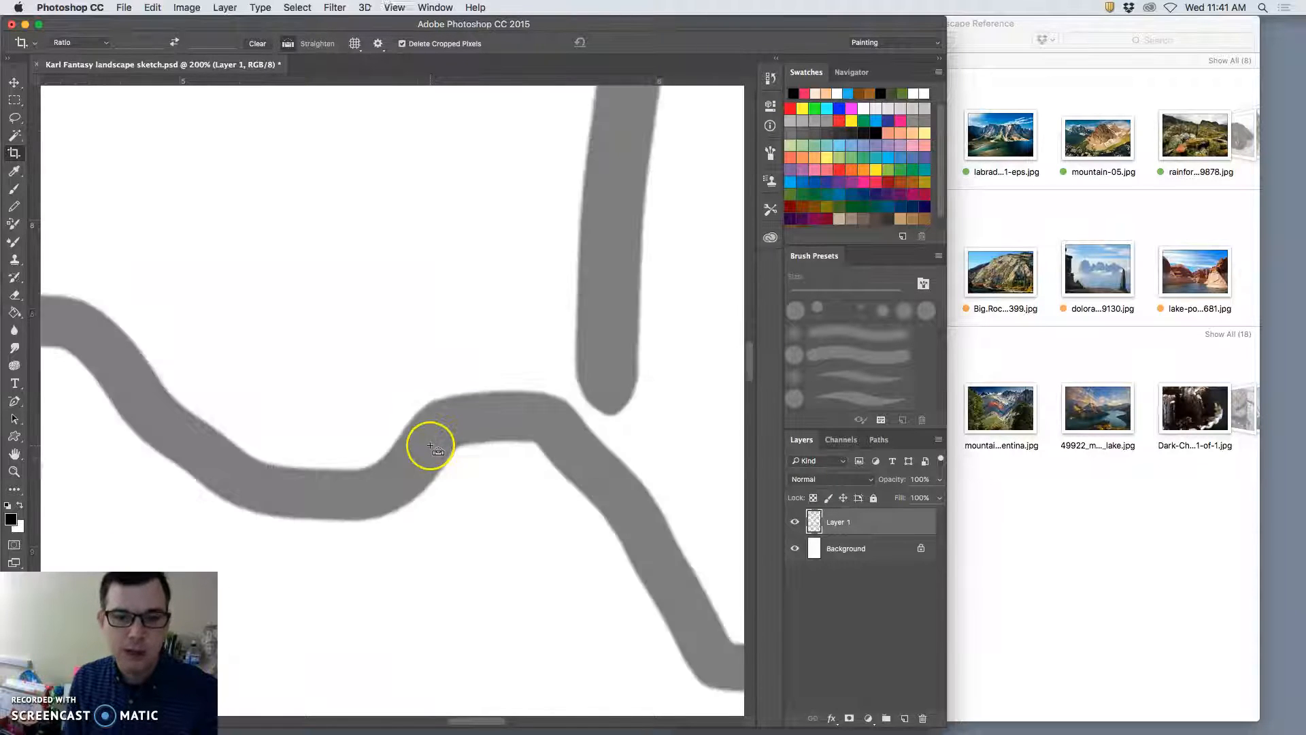
scroll(430, 445, "down", 5)
scroll(430, 445, "down", 5)
scroll(434, 447, "down", 4)
scroll(434, 449, "down", 3)
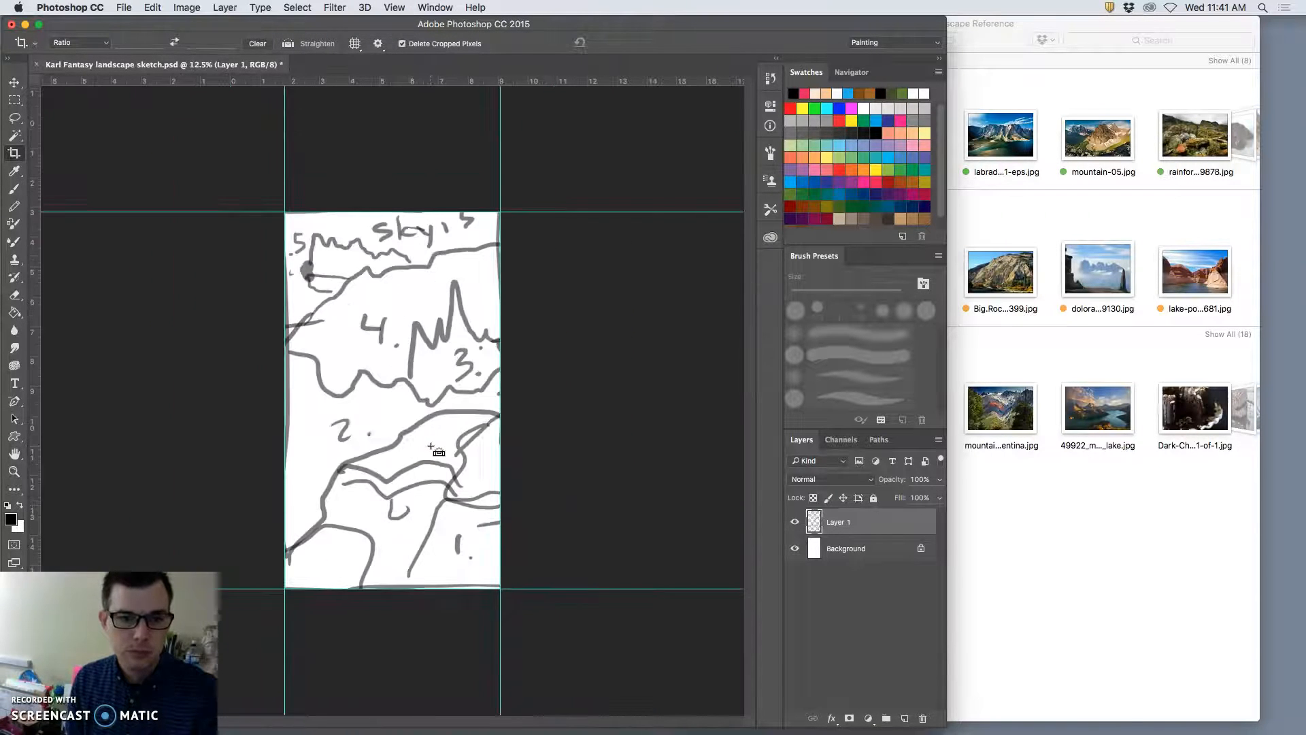
scroll(439, 447, "up", 2)
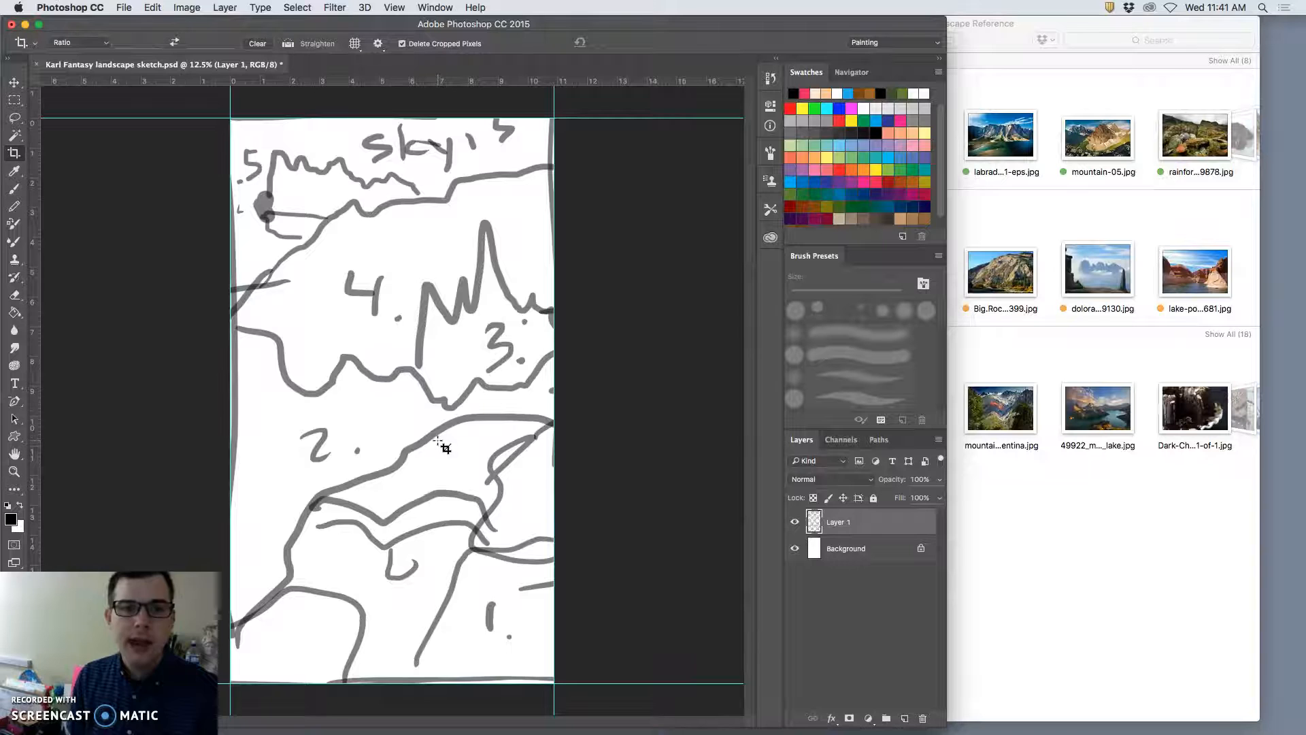
scroll(510, 94, "down", 3)
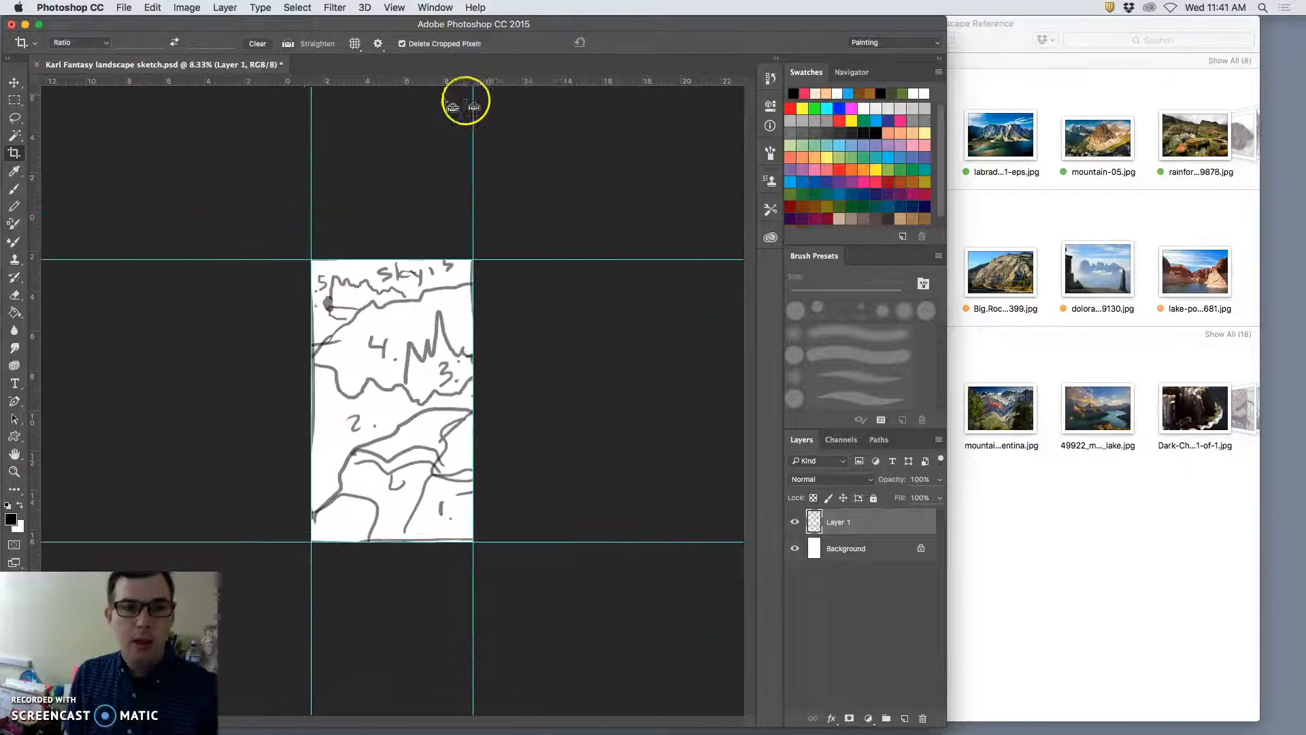
- Save a copy named ending 'landscape assignment 1' in the Landscape Composite folder
left_click(123, 7)
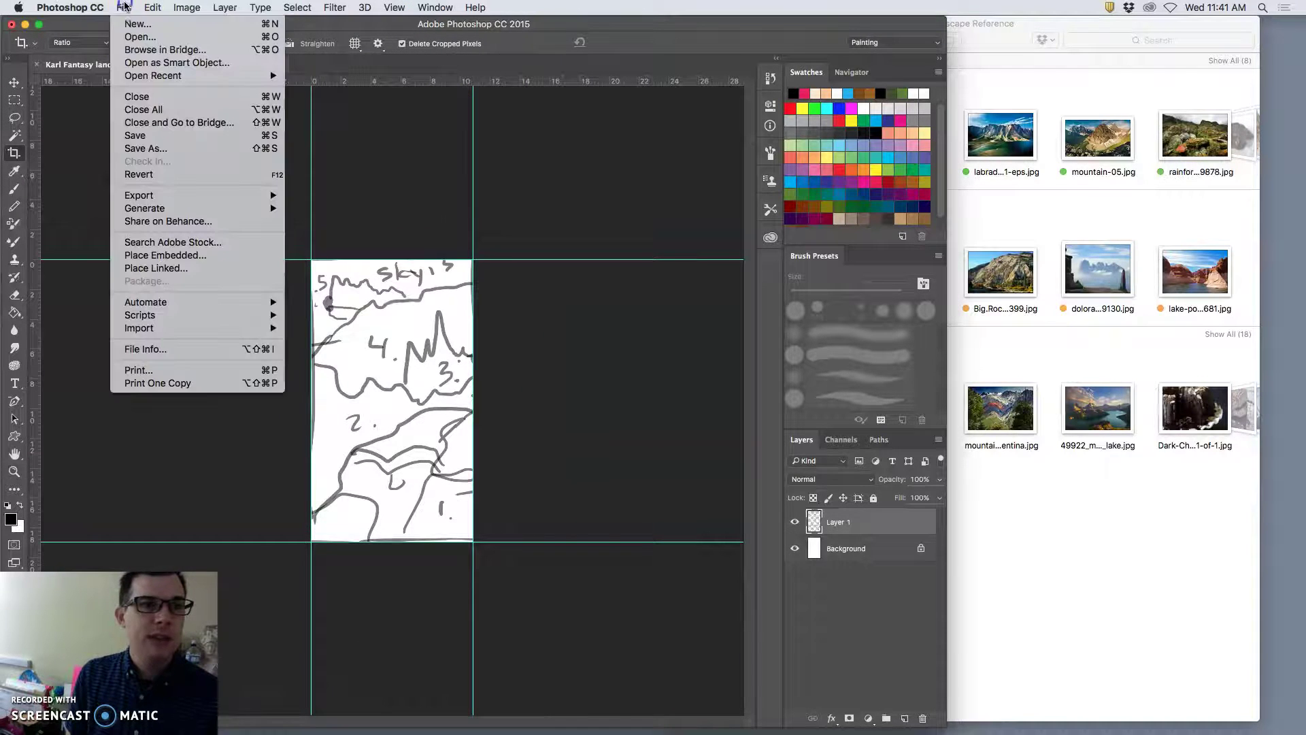
left_click(145, 148)
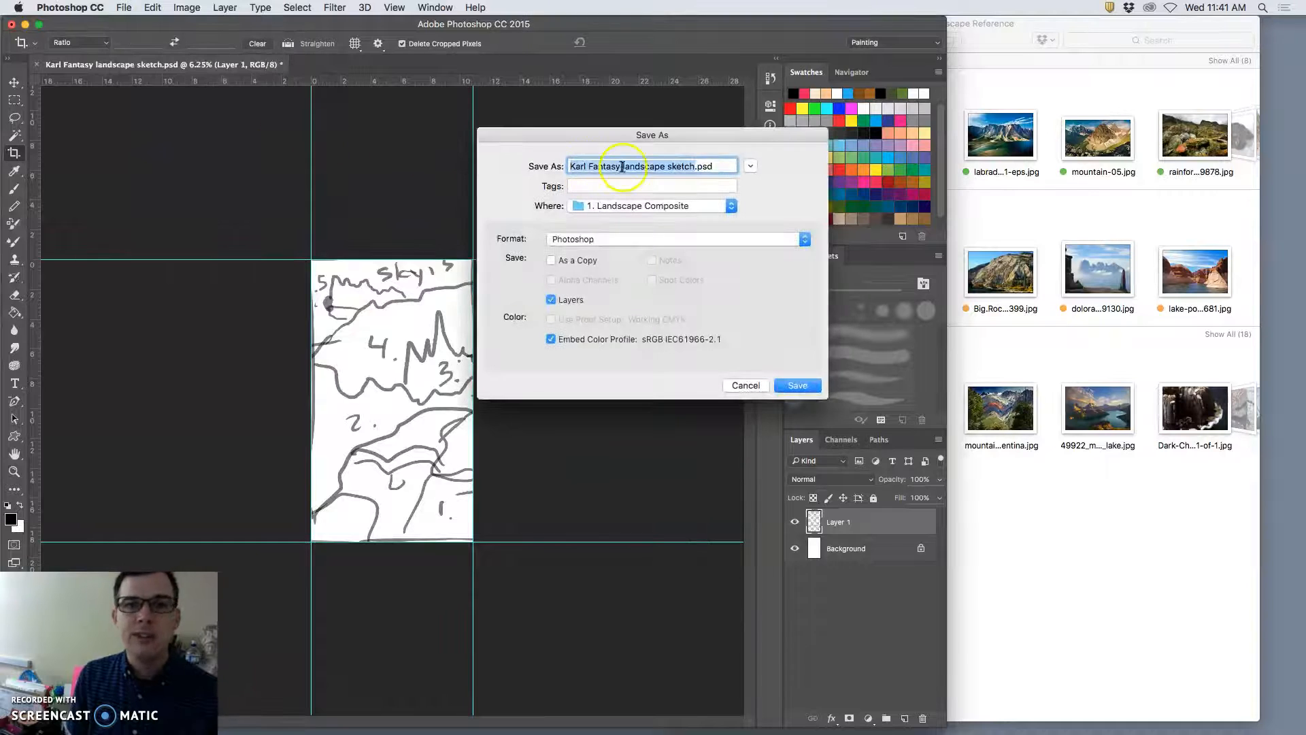
left_click_drag(624, 166, 639, 168)
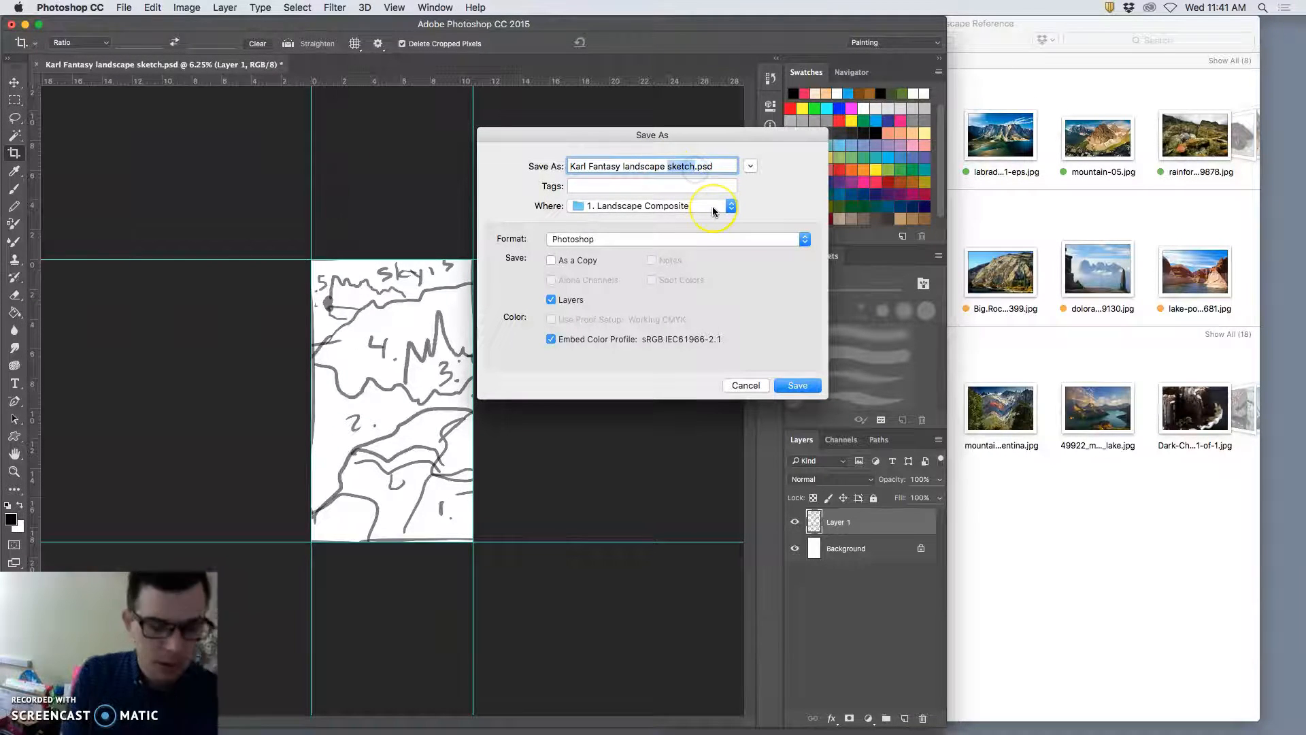
type("assignment")
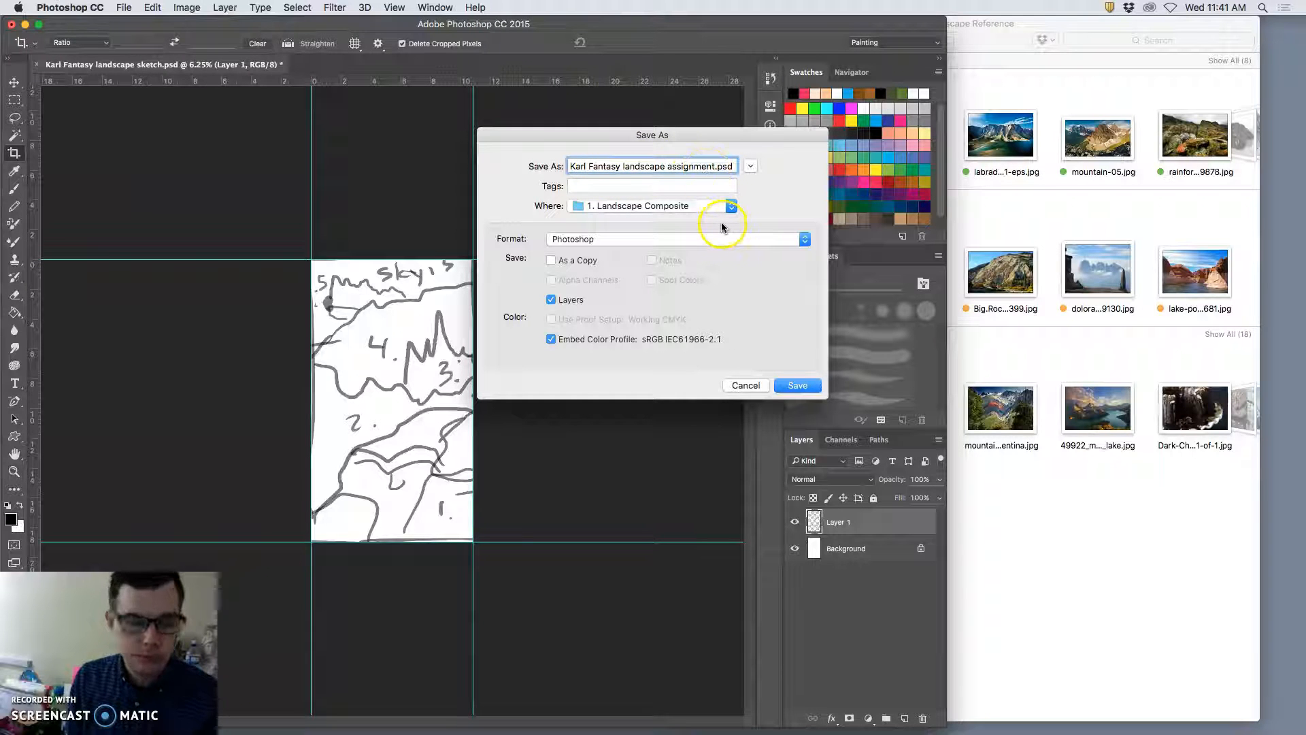
type("1")
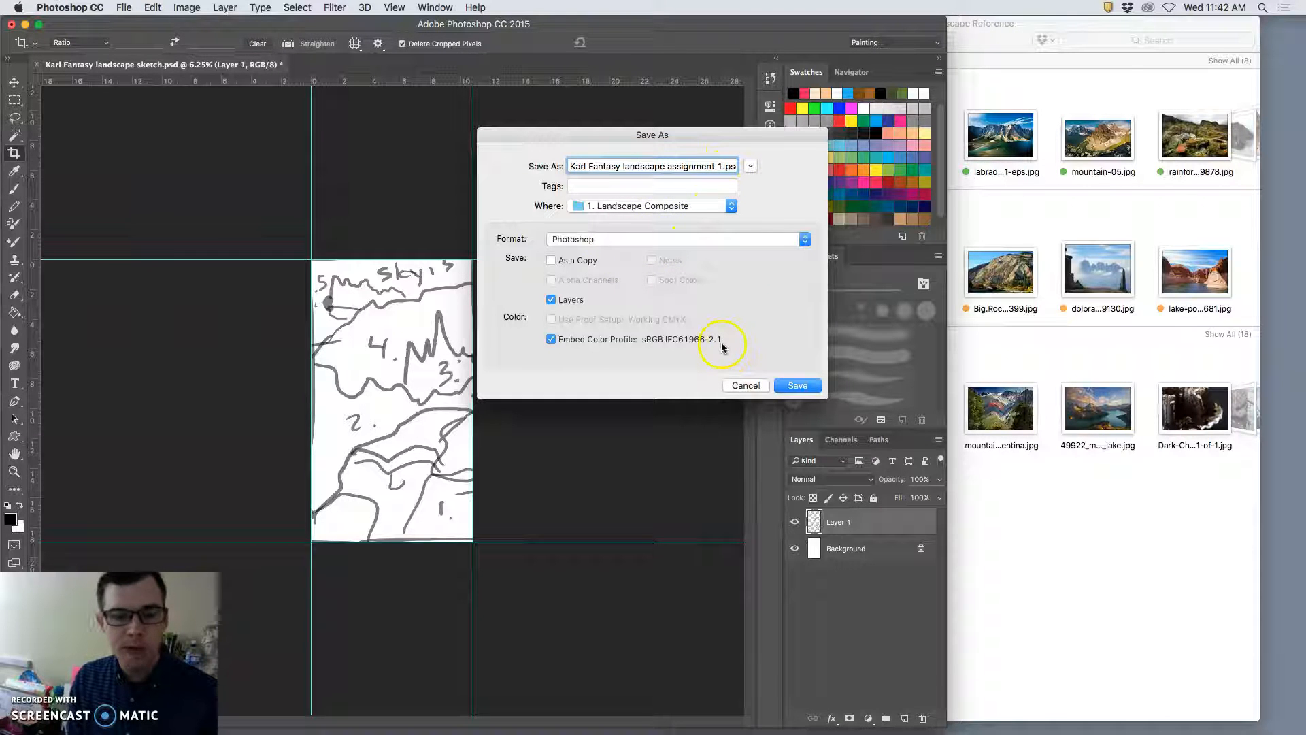
left_click(806, 389)
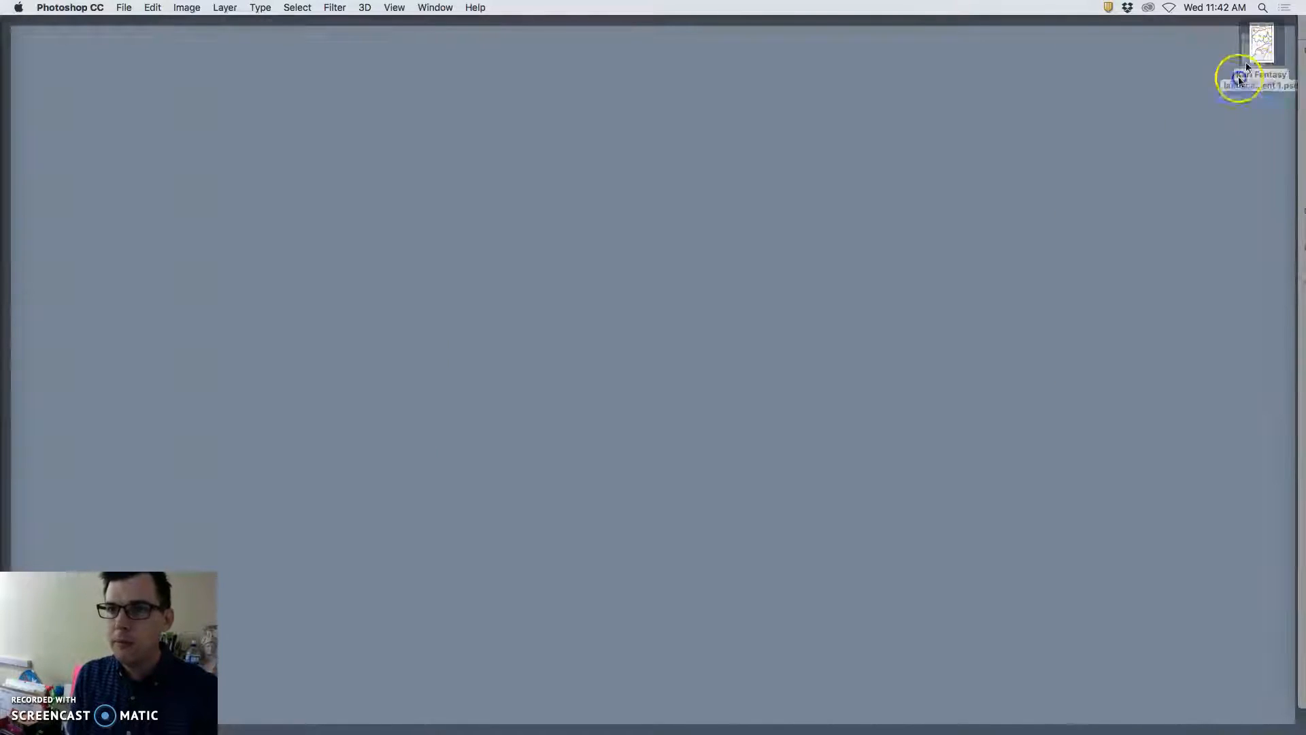
- Drop the hfdhdfggf.jpg reference photo onto the sketch, shift it around, then discard the placement
left_click_drag(1262, 46, 677, 242)
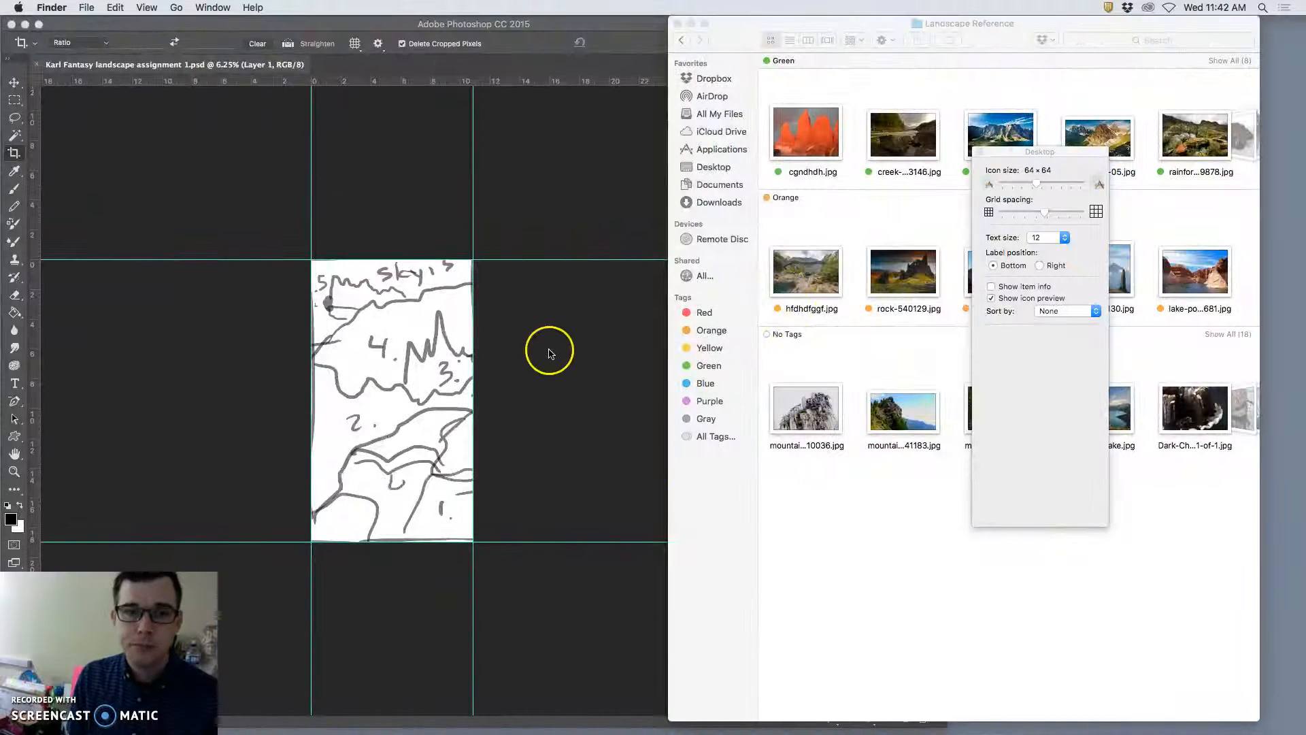
left_click(549, 354)
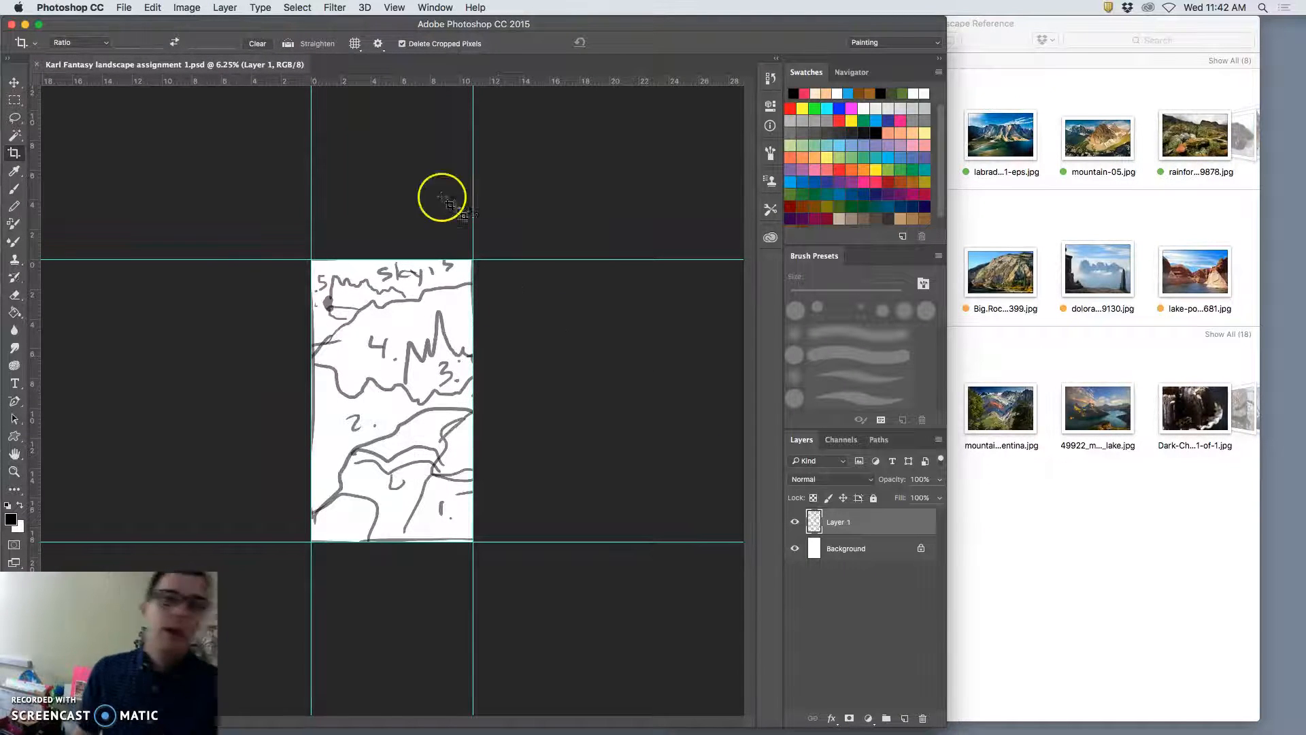
left_click(1000, 230)
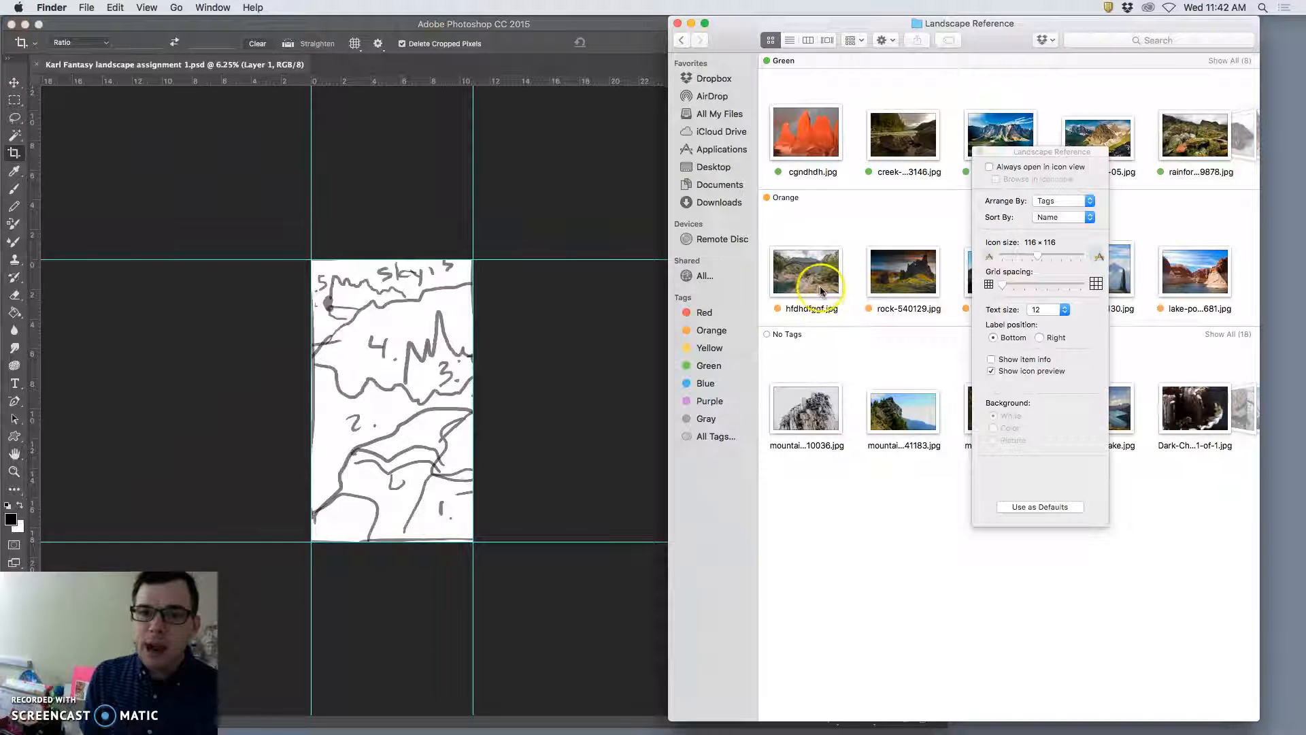
left_click_drag(806, 277, 367, 486)
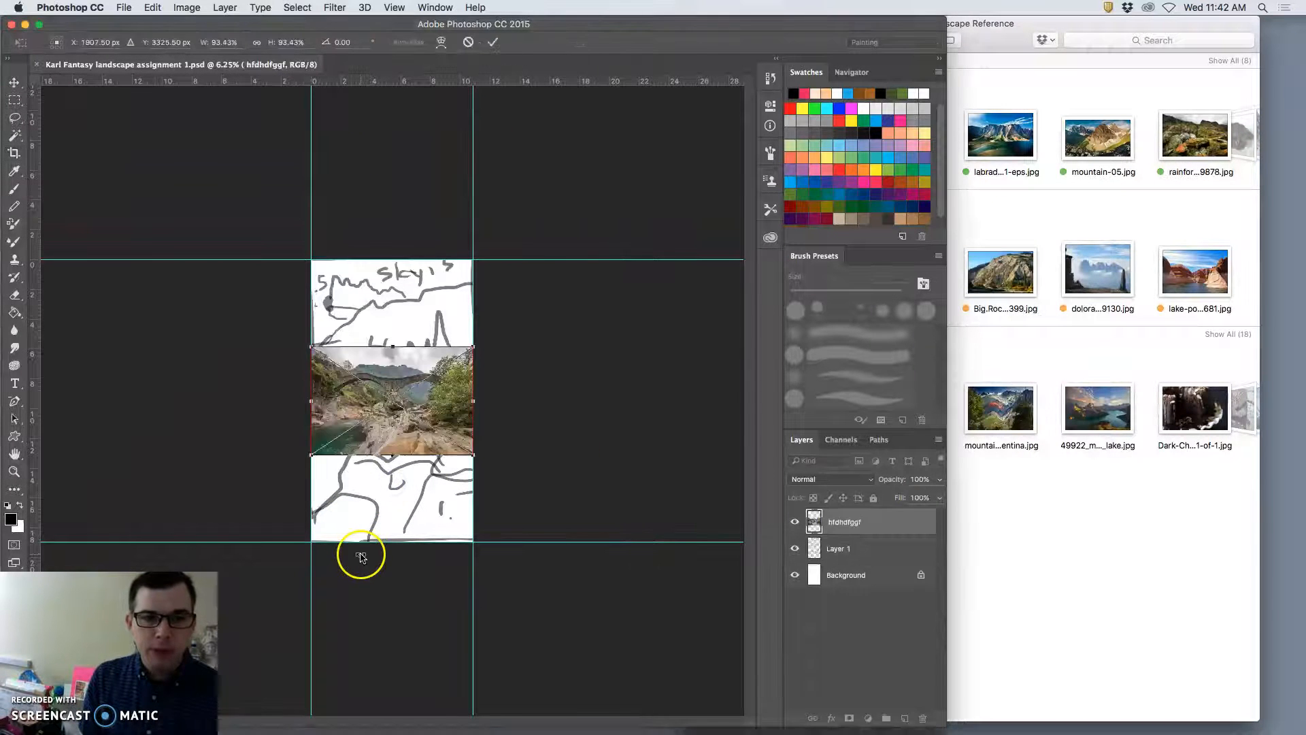
left_click_drag(400, 436, 414, 500)
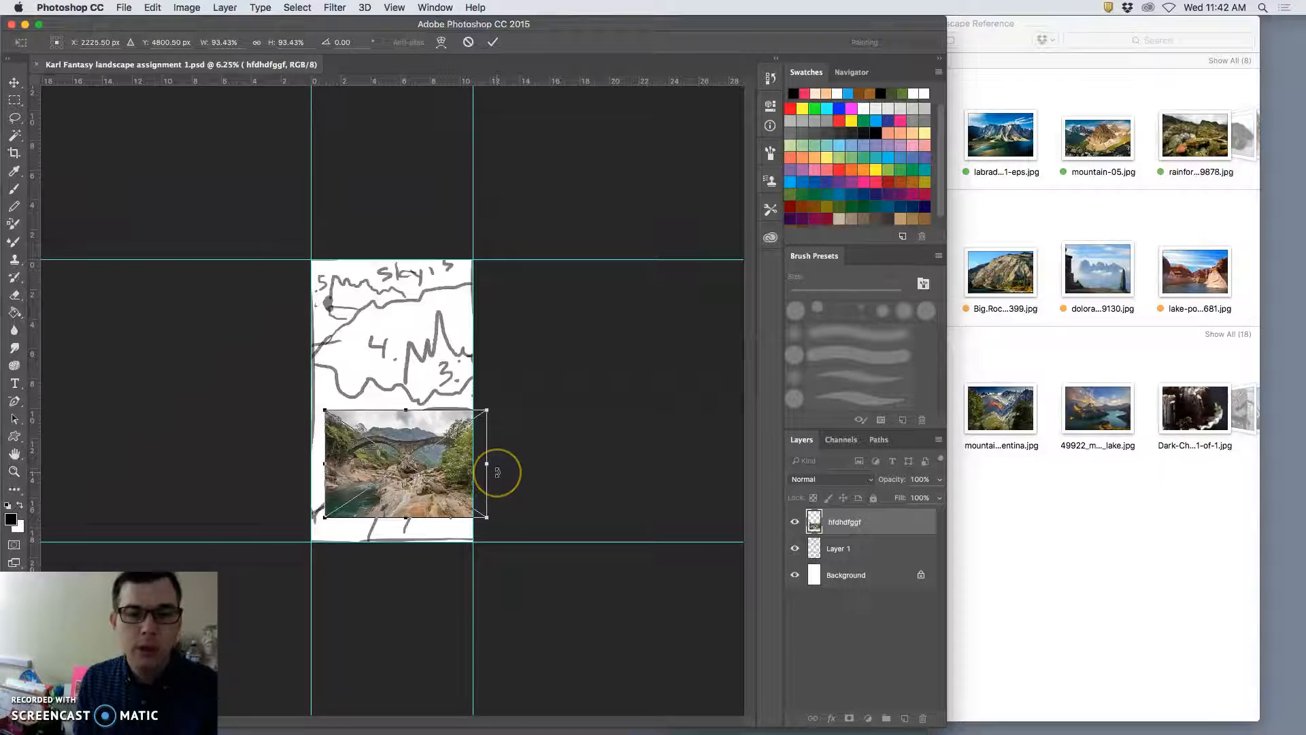
left_click_drag(447, 475, 551, 419)
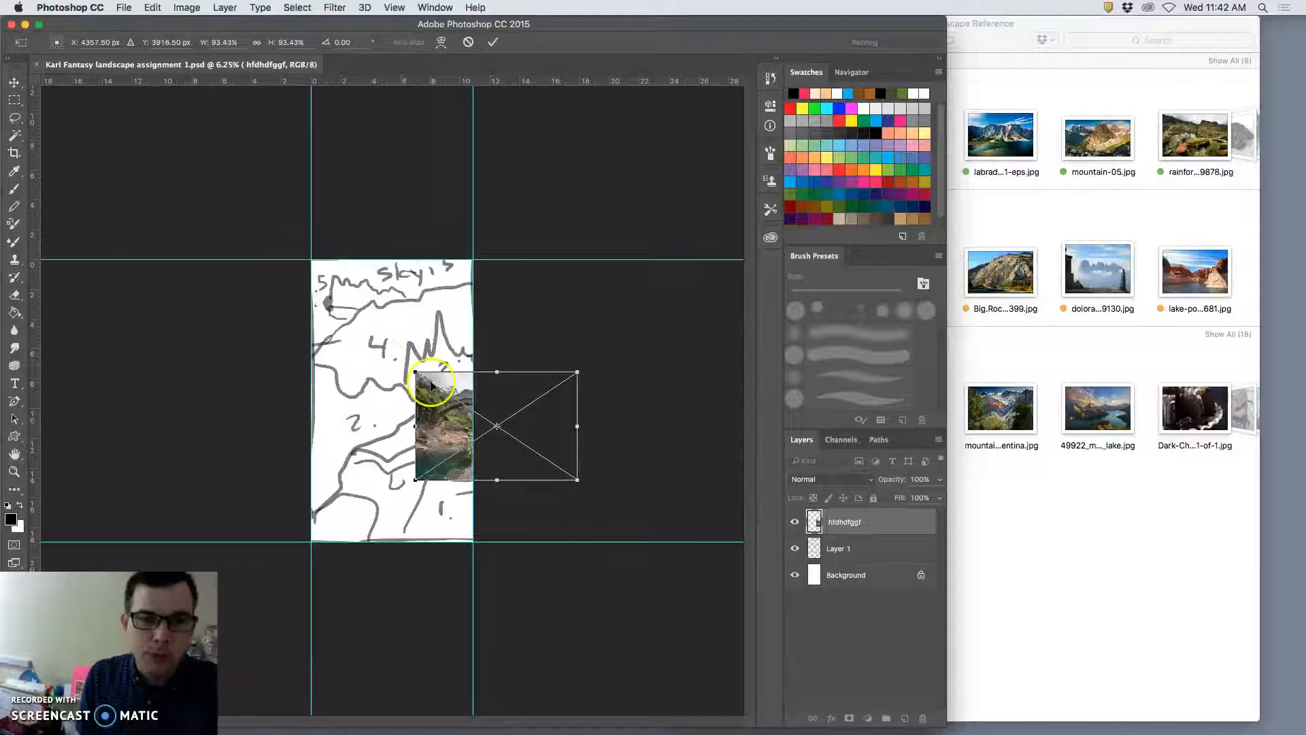
key("Escape")
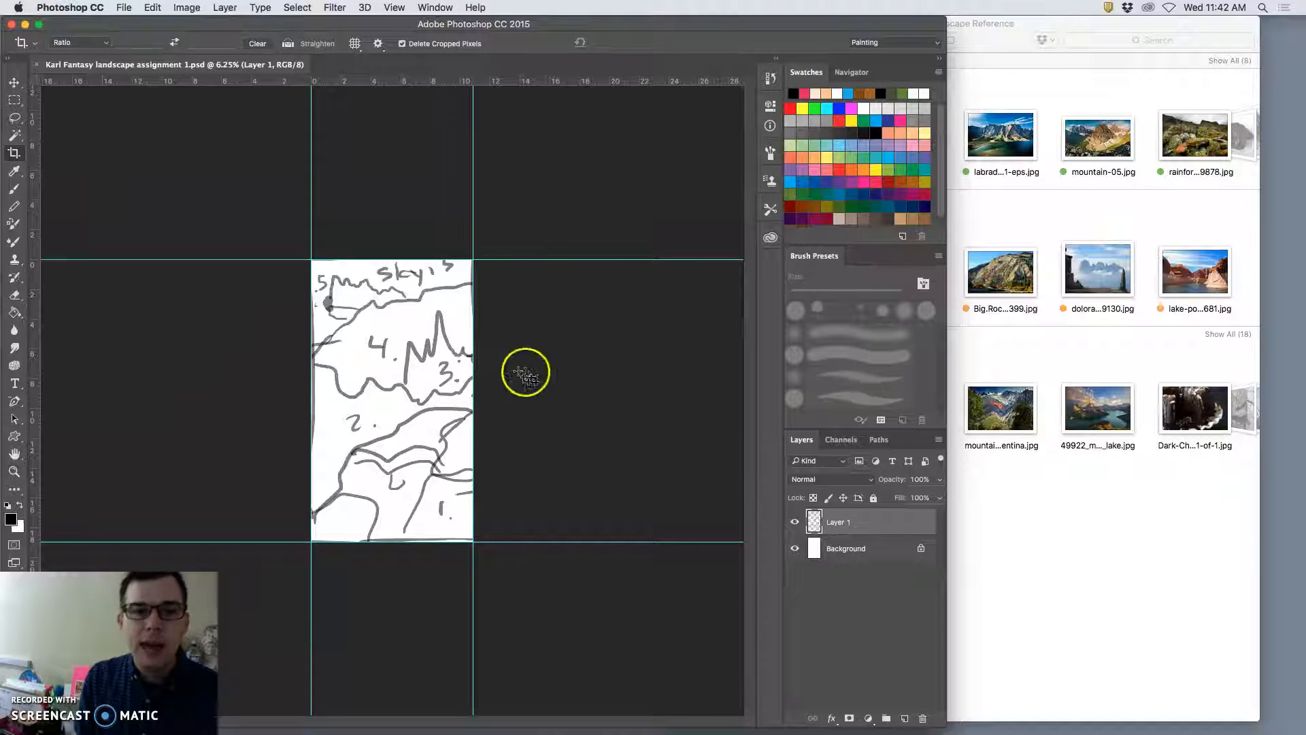
- Confirm the pending crop so the document holds only the sketch and background layers
key("c")
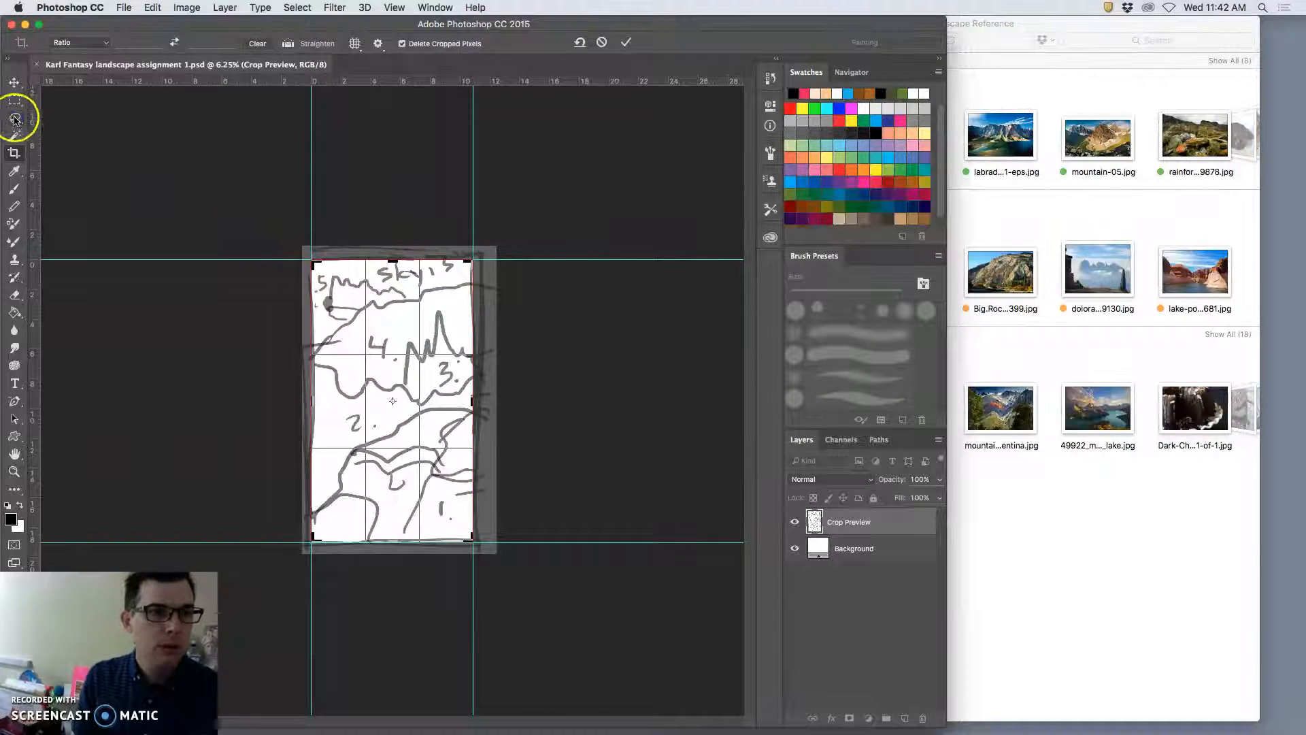
left_click(15, 115)
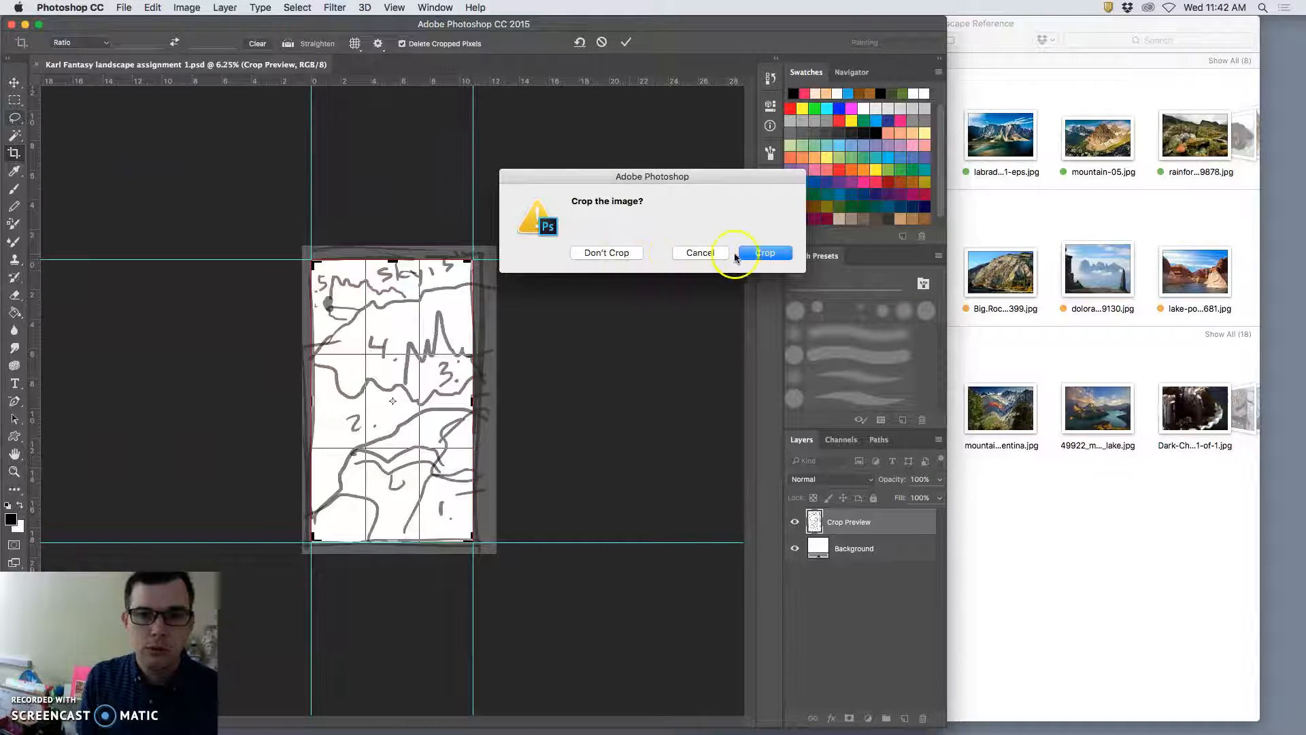
left_click(606, 252)
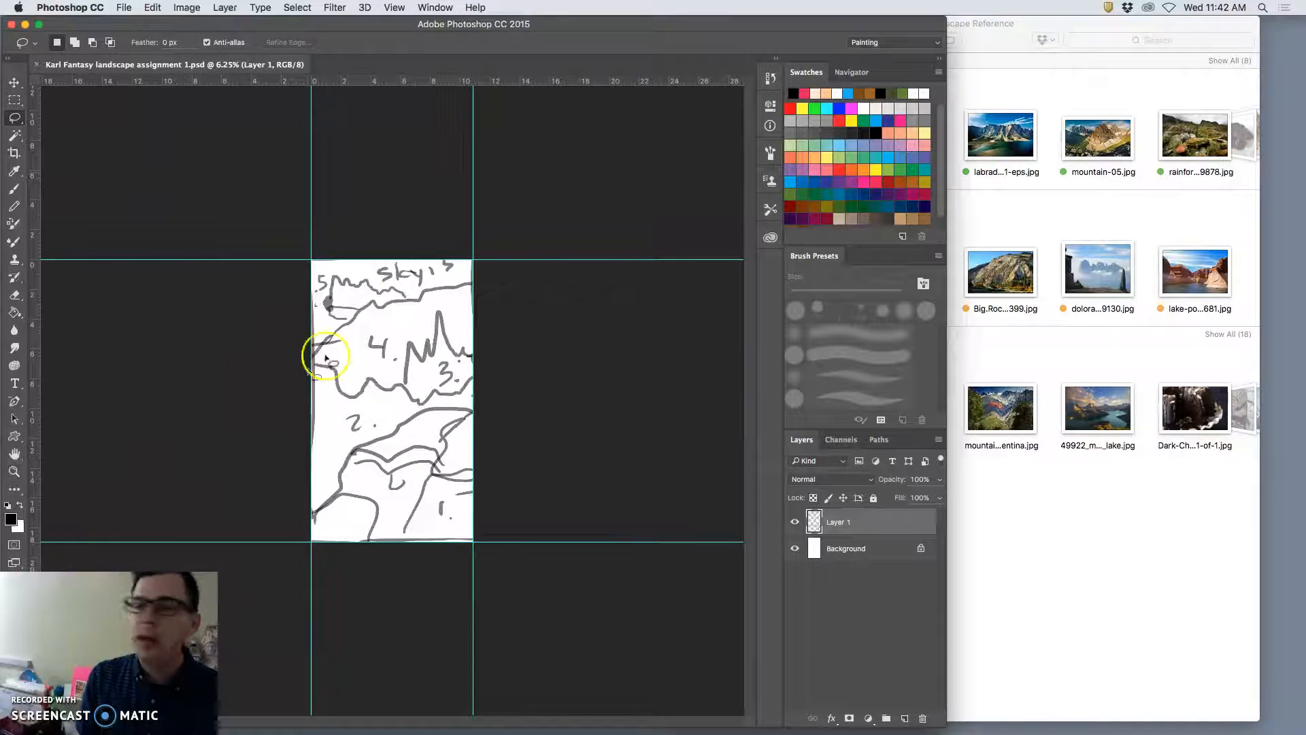
- Set Canvas Size to 30 by 40 inches, center-anchored, with white extension colour
left_click(188, 8)
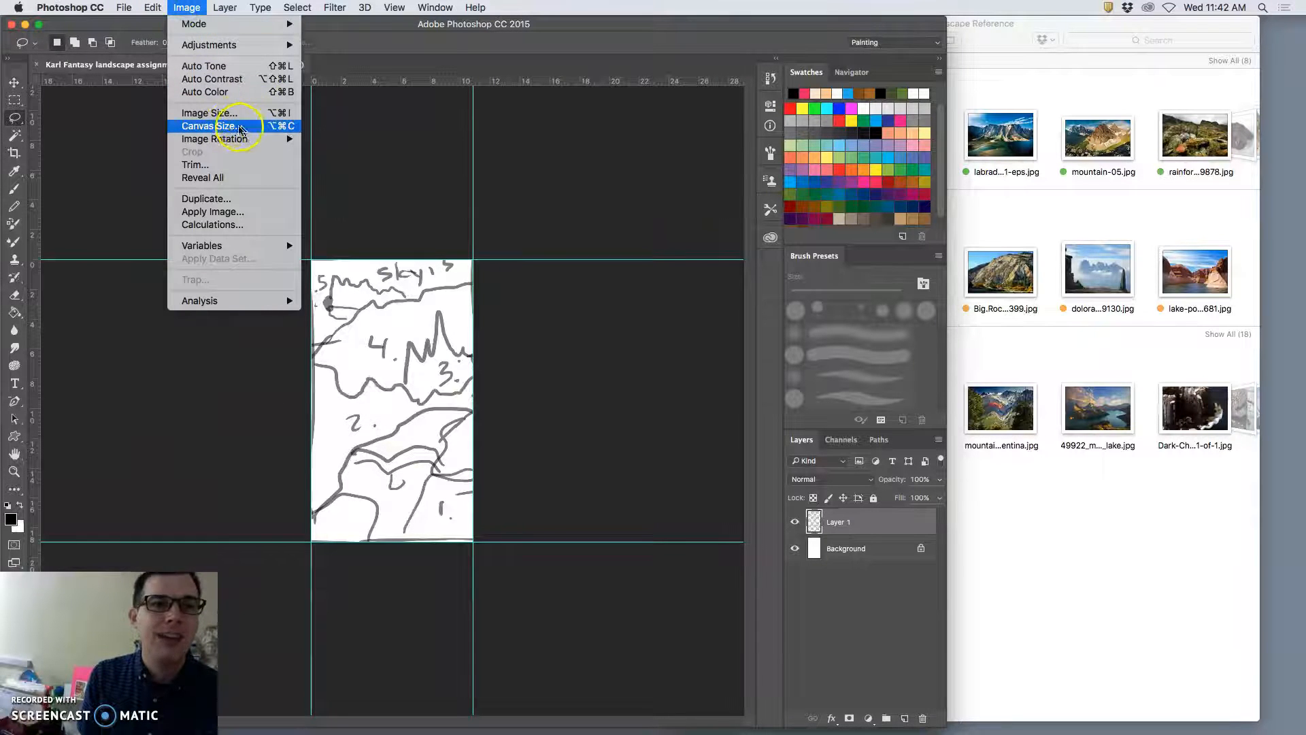
left_click(211, 126)
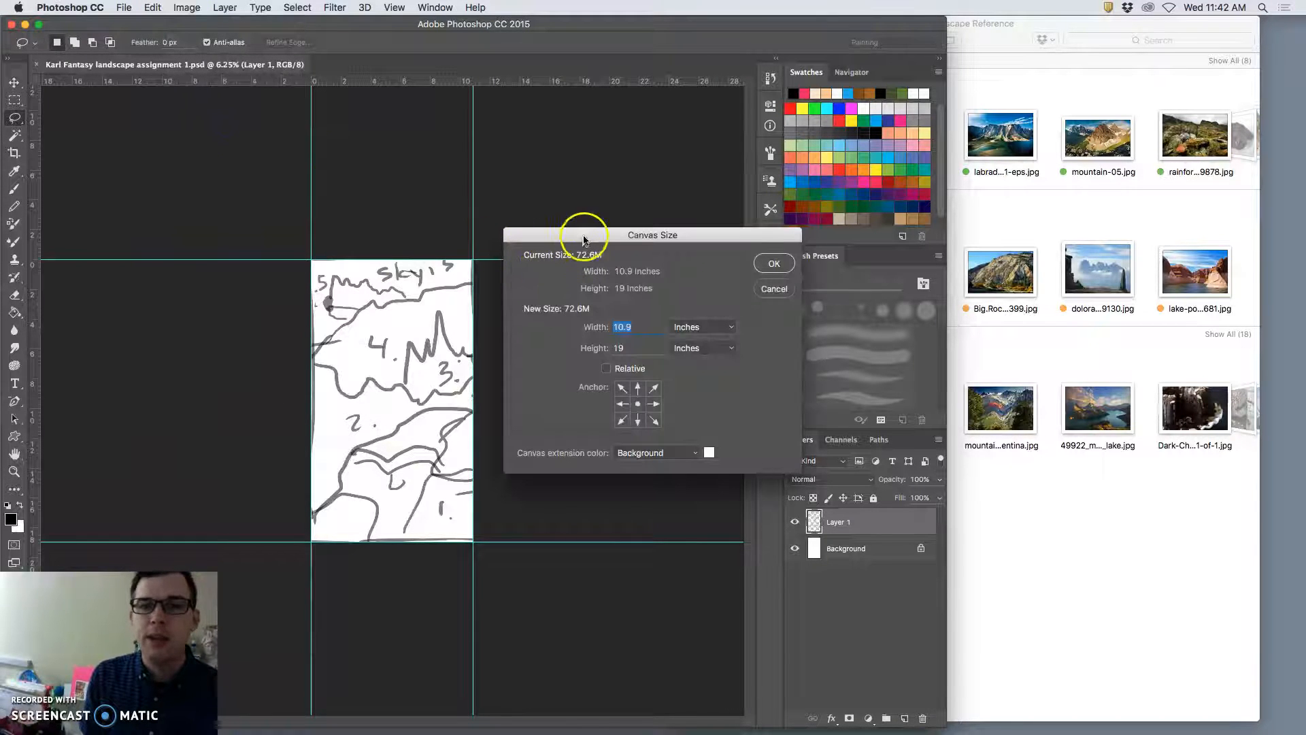
left_click_drag(582, 234, 593, 122)
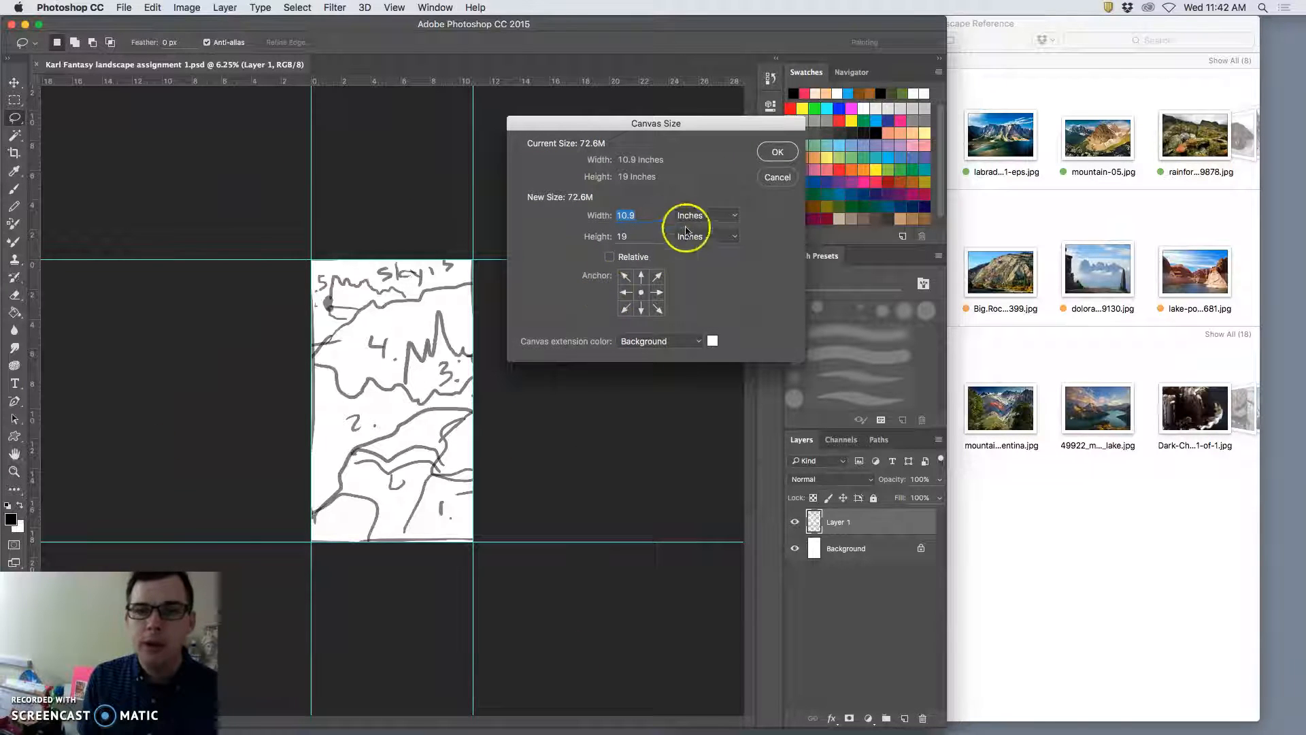
left_click(627, 215)
type("30")
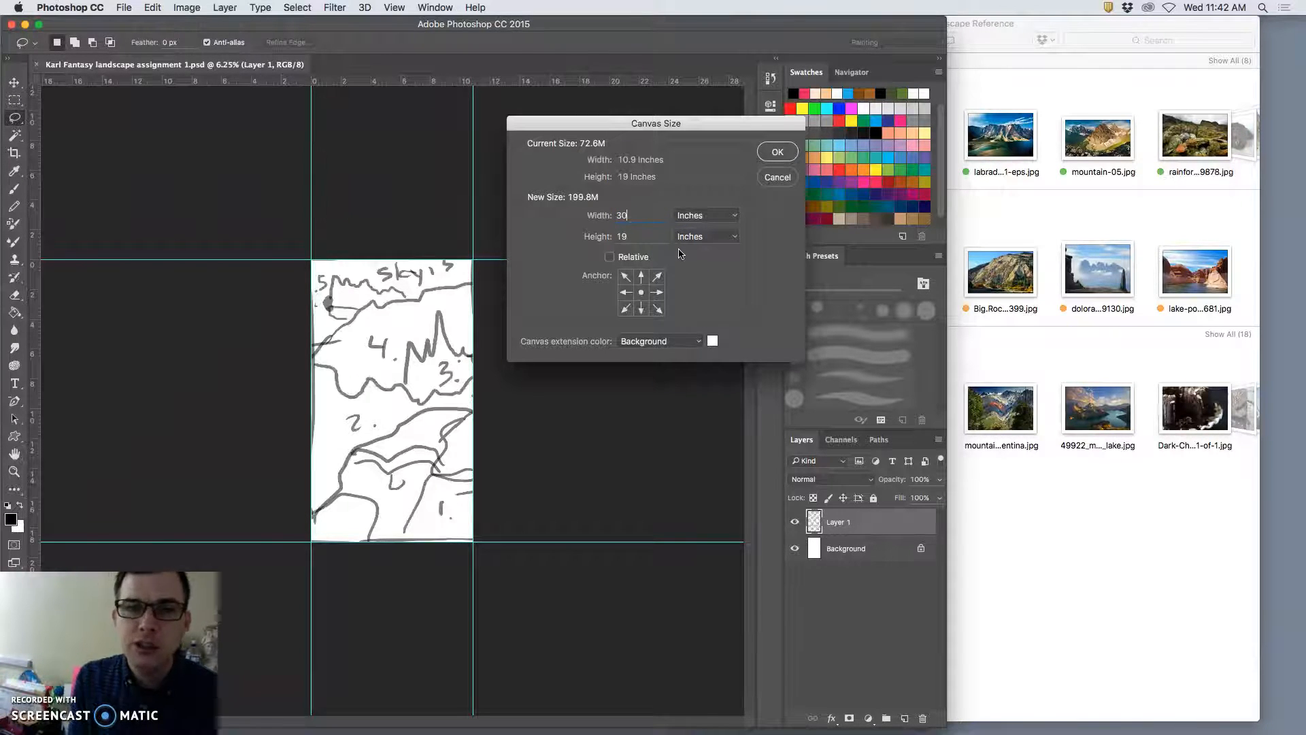
left_click(625, 237)
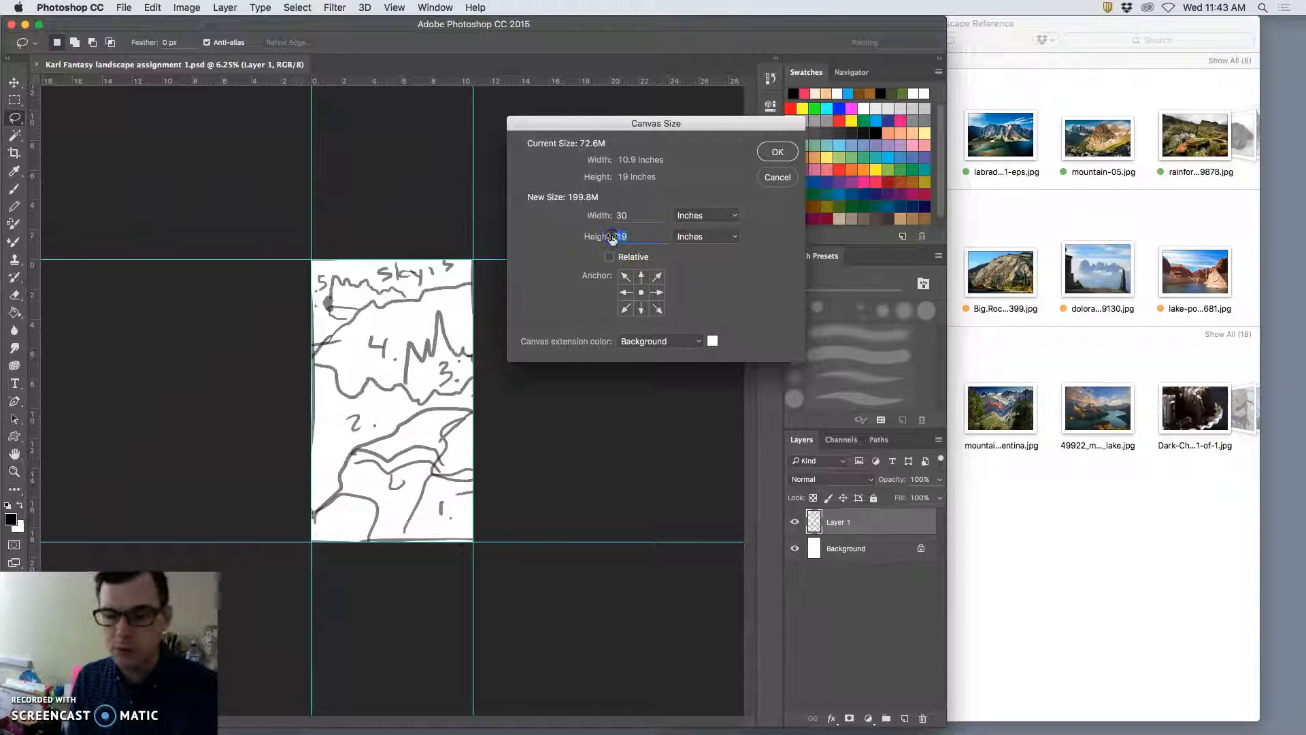
type("40")
left_click(641, 294)
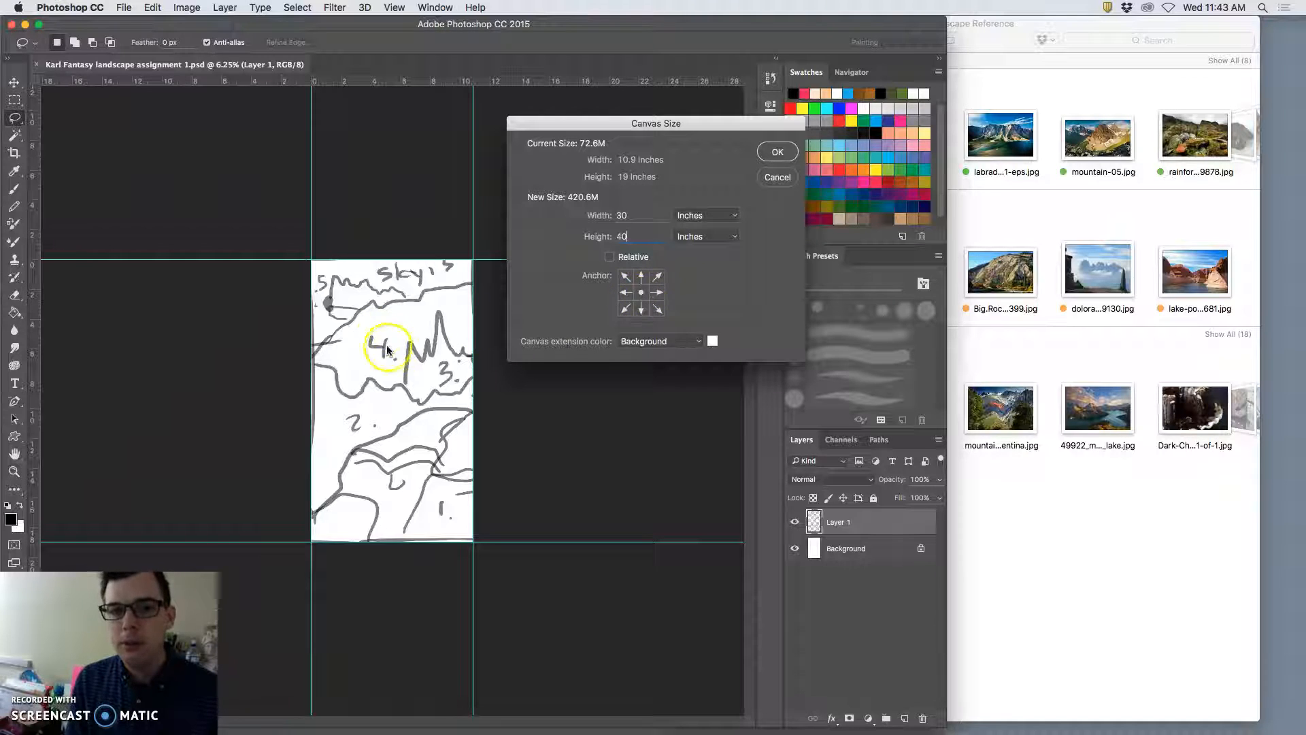
left_click(701, 344)
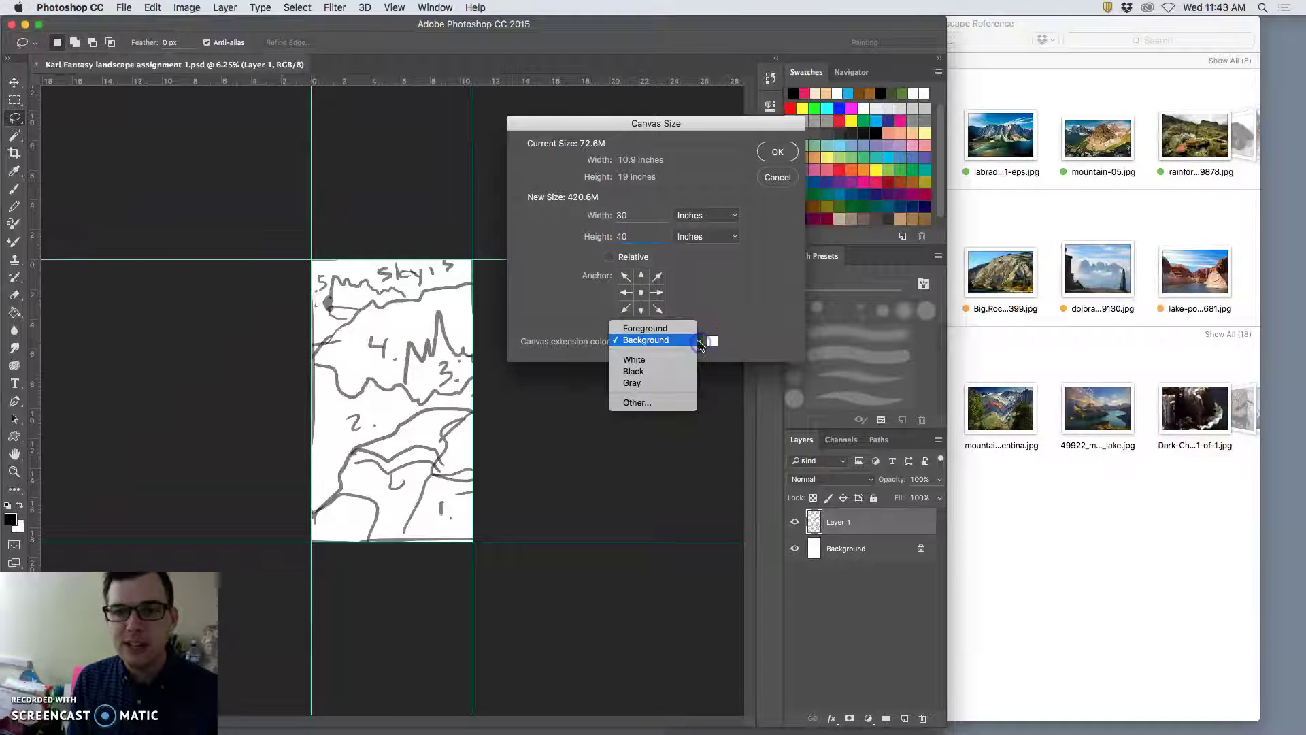
left_click(655, 363)
left_click(777, 153)
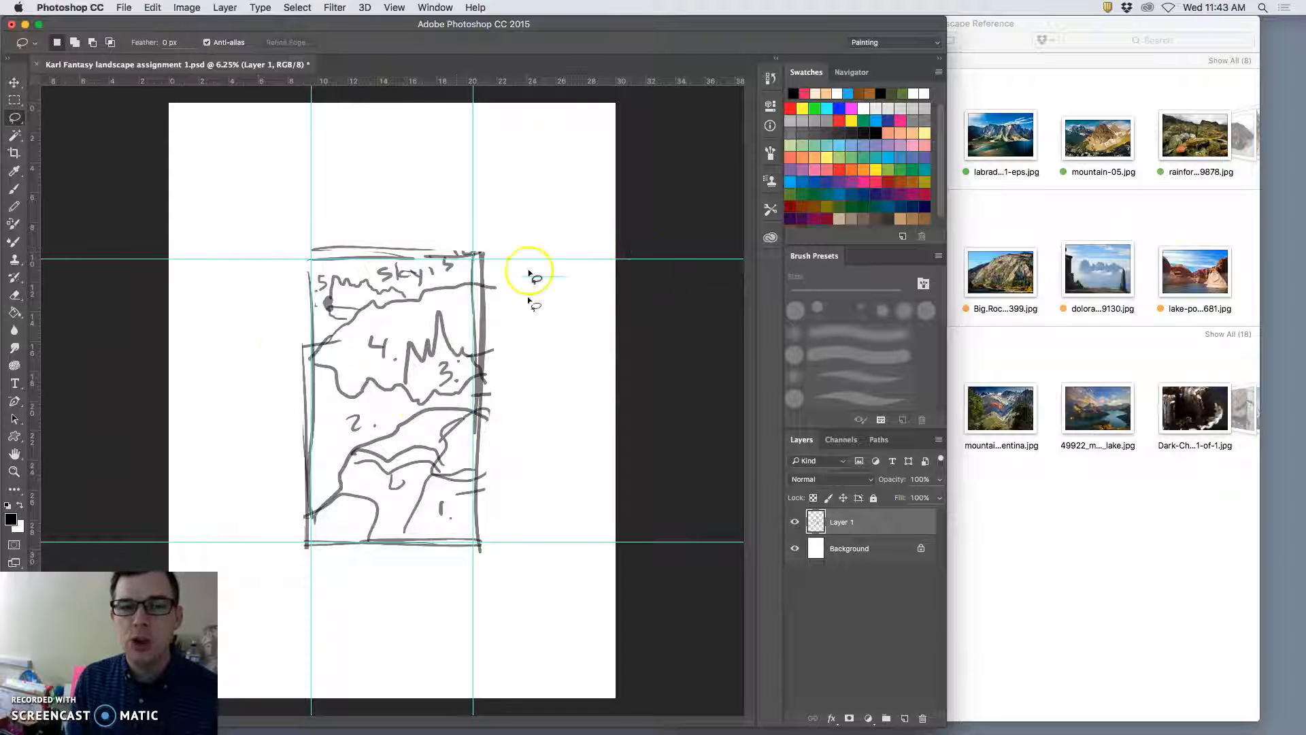
left_click(796, 523)
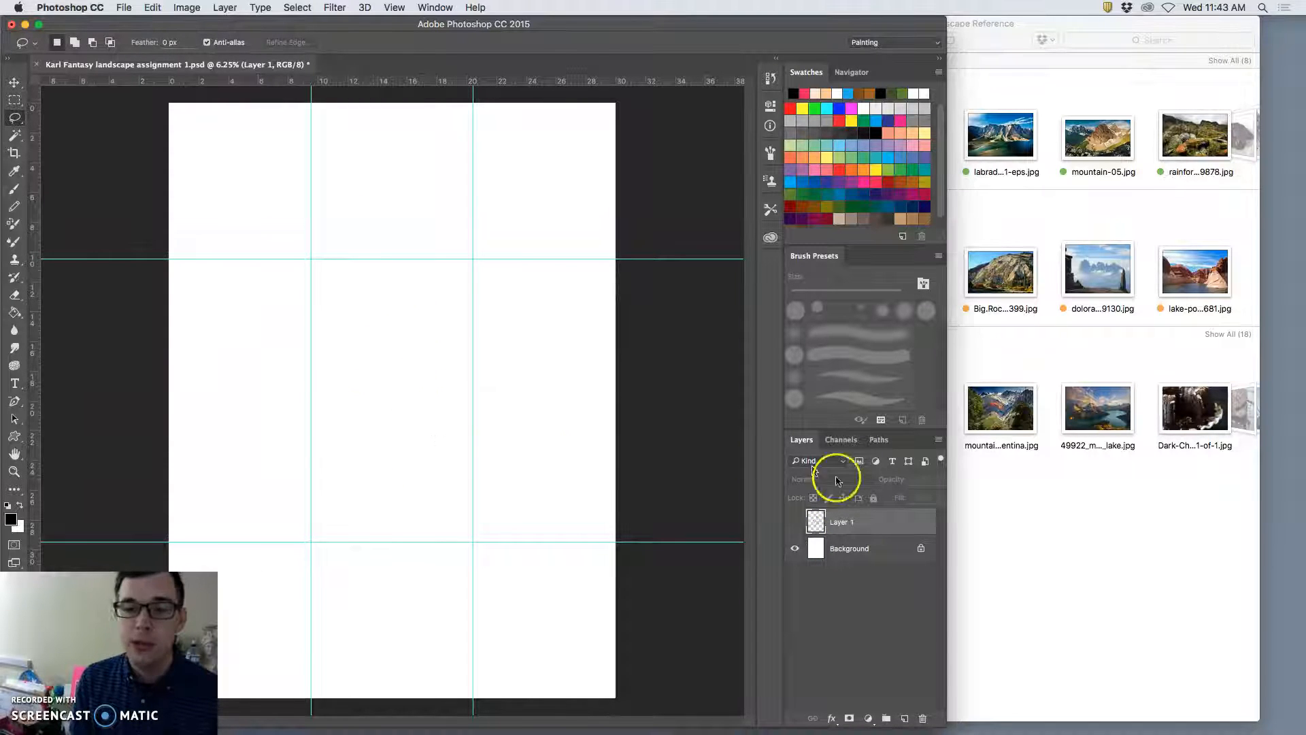
left_click(794, 523)
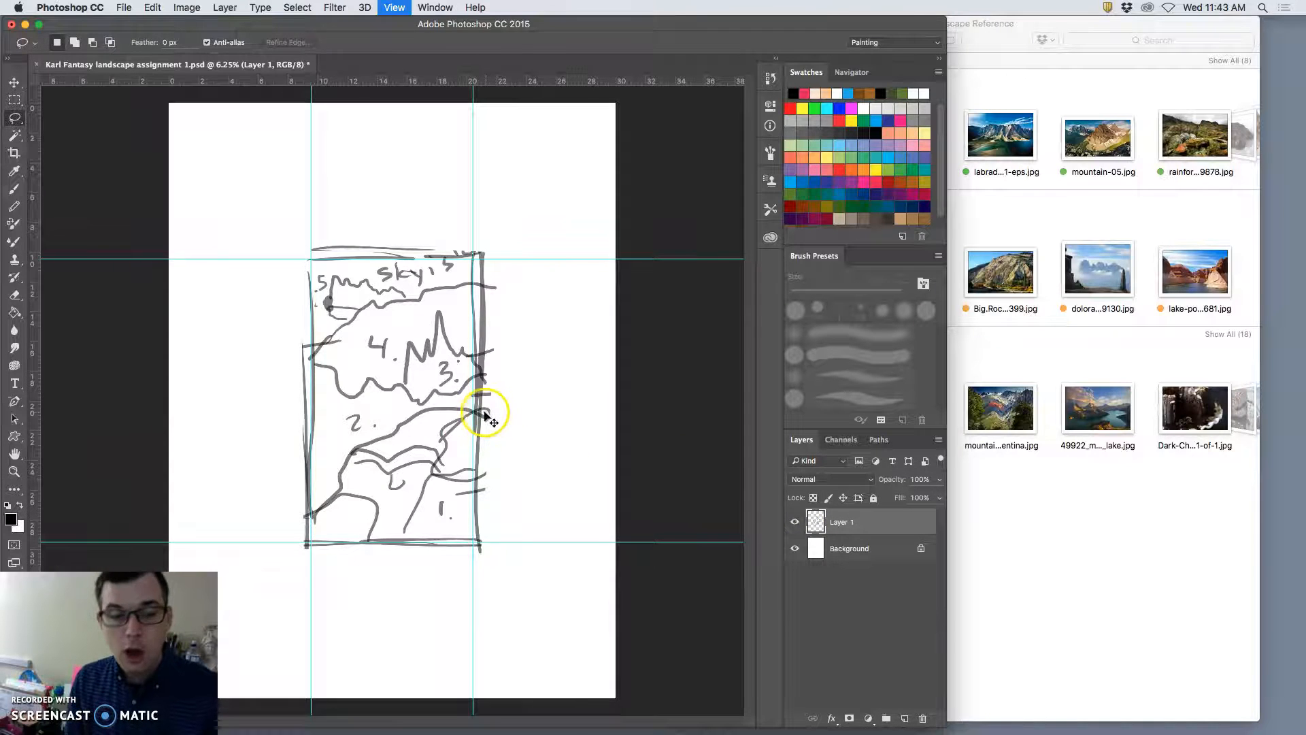
key("super+plus")
key("super+plus")
key("super+plus")
key("super+plus")
key("super+plus")
scroll(464, 379, "up", 3)
scroll(463, 379, "up", 1)
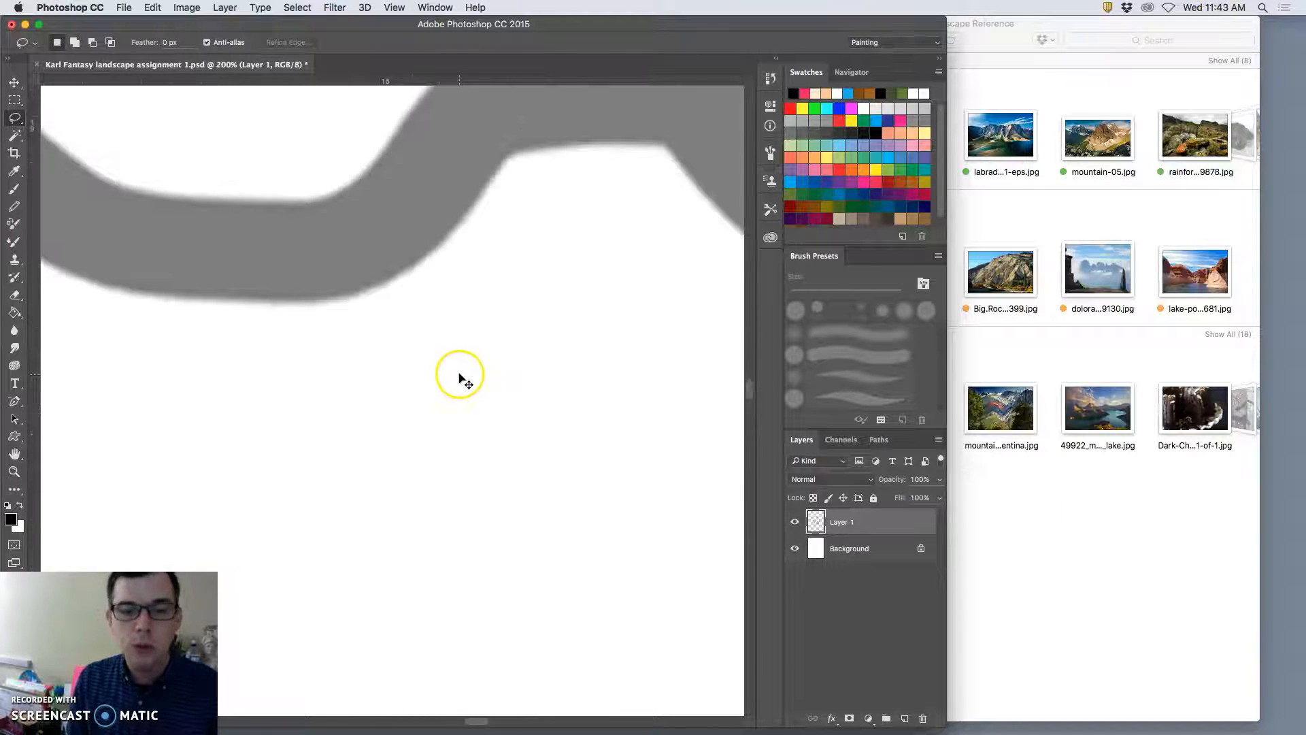
key("super+minus")
key("super+minus")
key("super+minus")
key("super+minus")
key("super+minus")
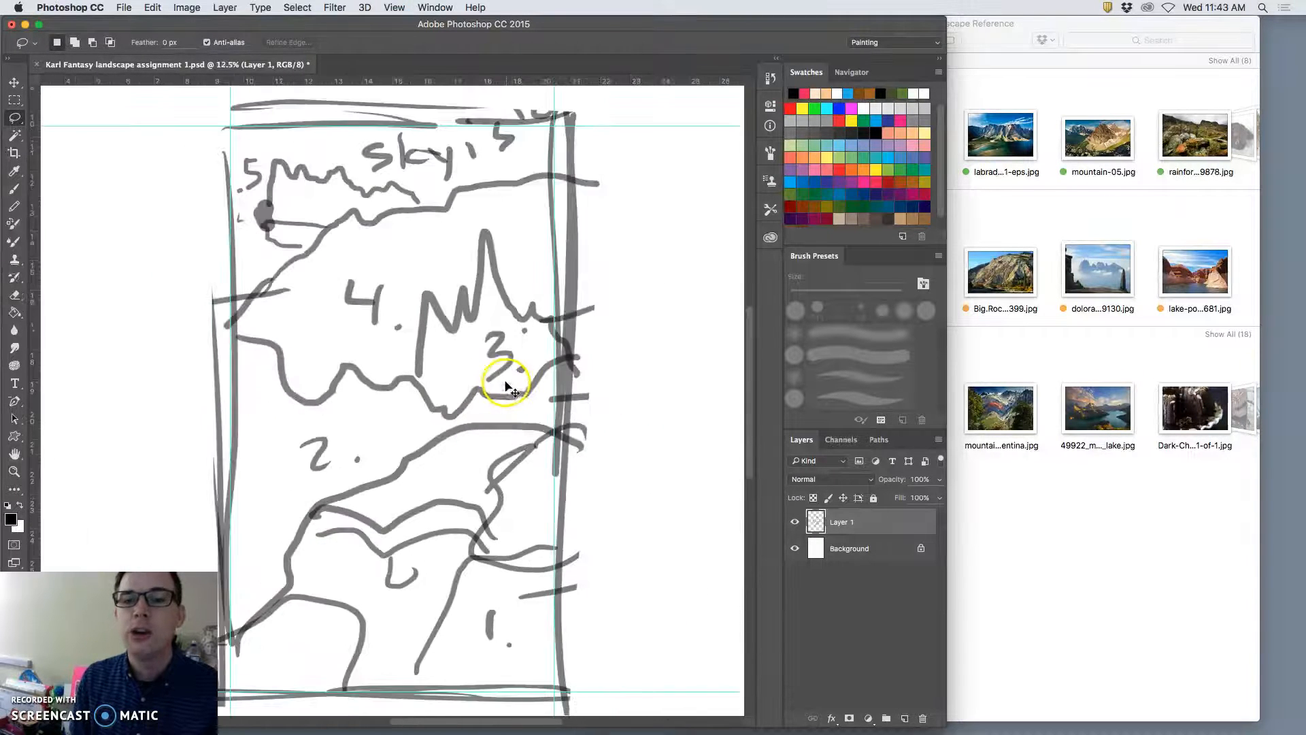
key("super+minus")
key("super+minus")
key("super+minus")
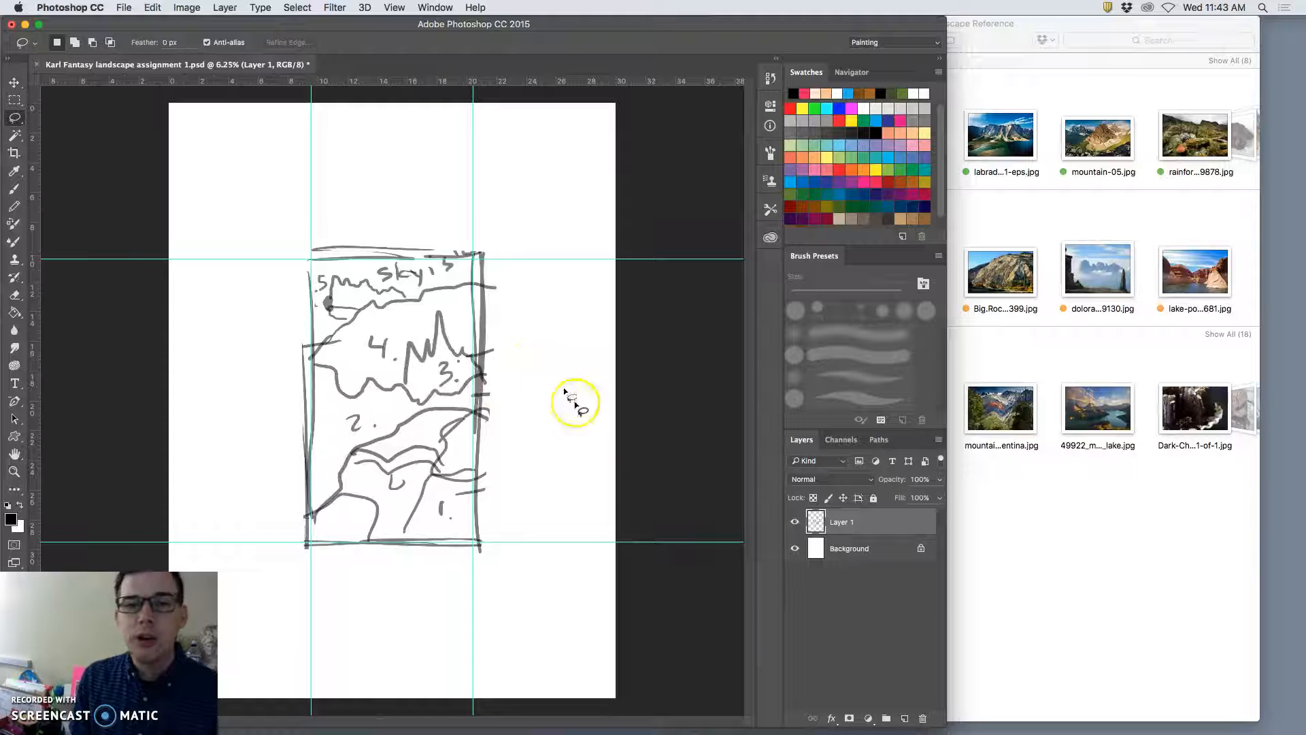
- Create an empty Layer 2 above the sketch layer, briefly hiding the Background
left_click(884, 552)
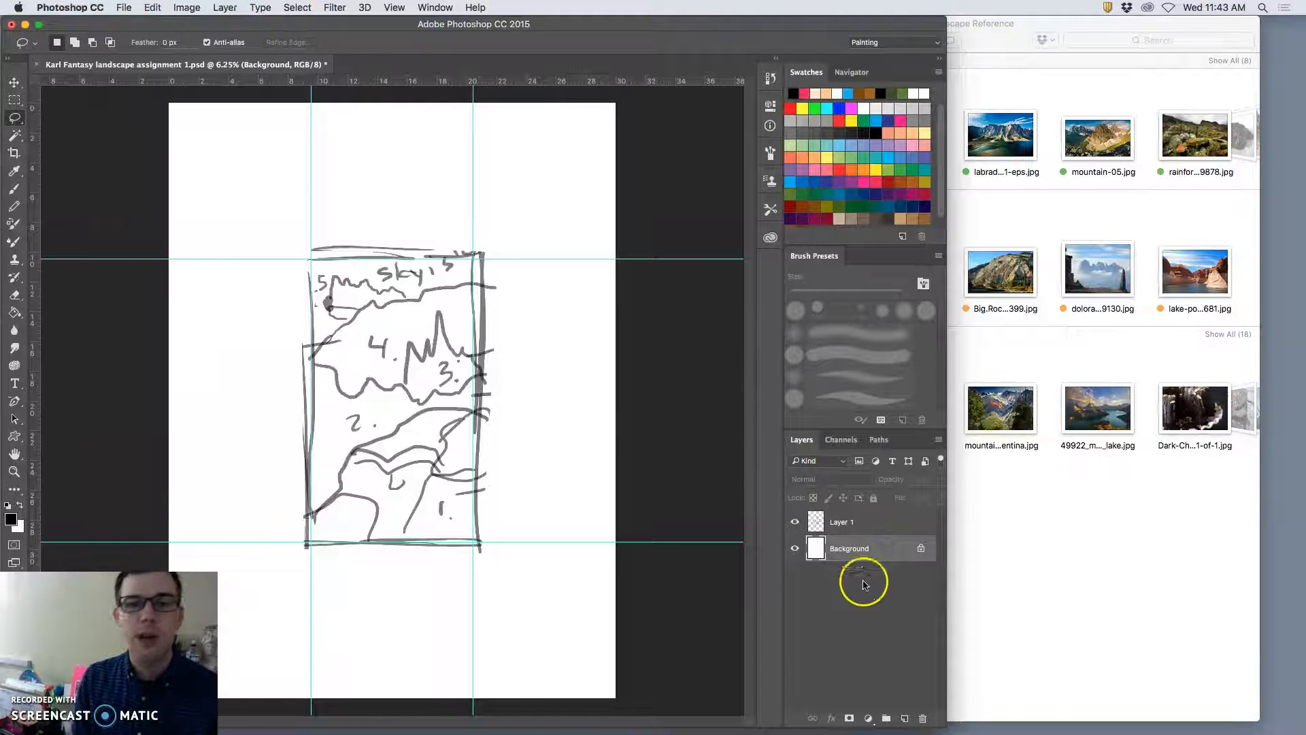
left_click(797, 551)
left_click(868, 522)
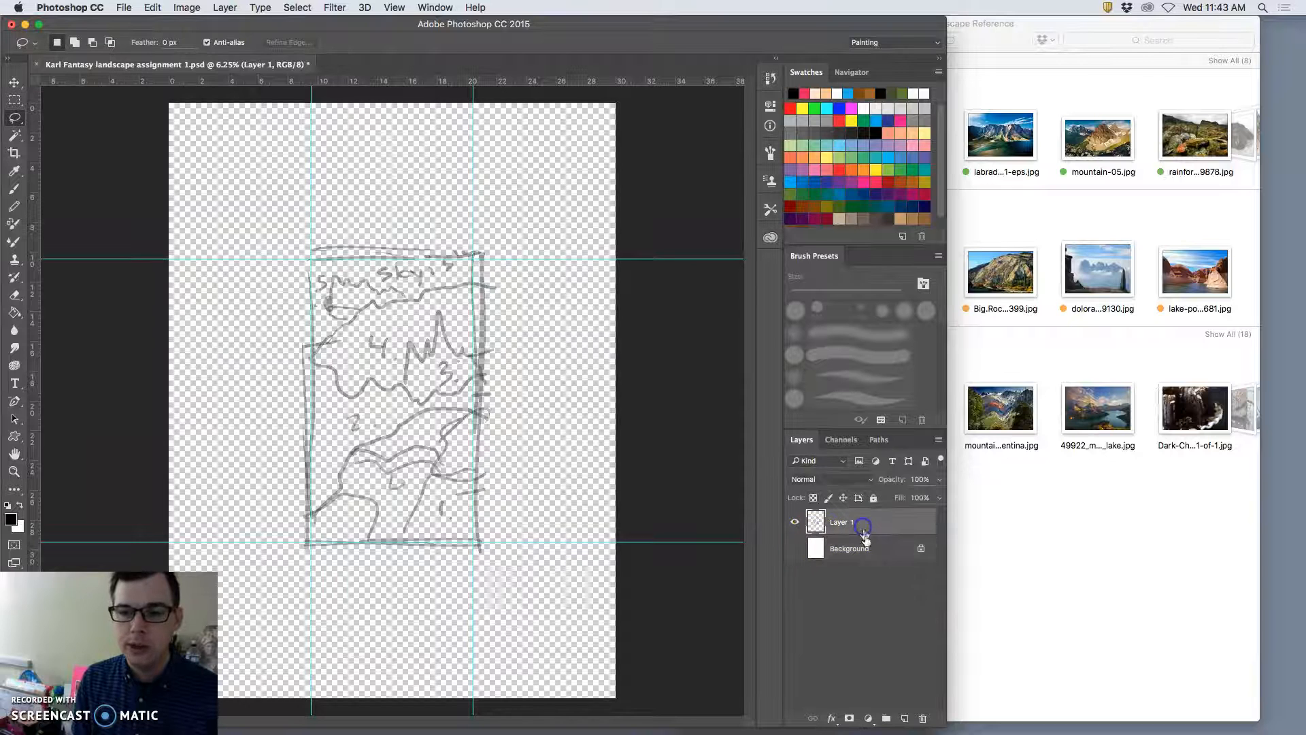
left_click(907, 719)
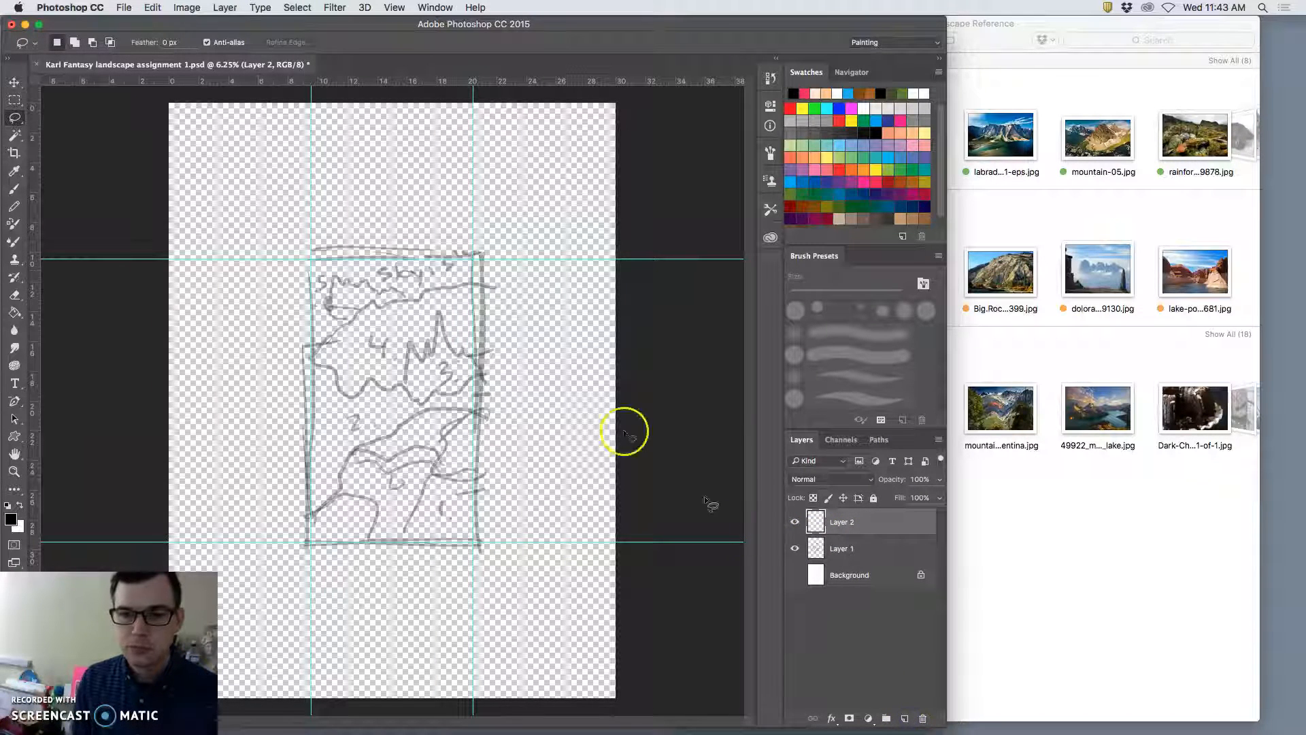
left_click(796, 575)
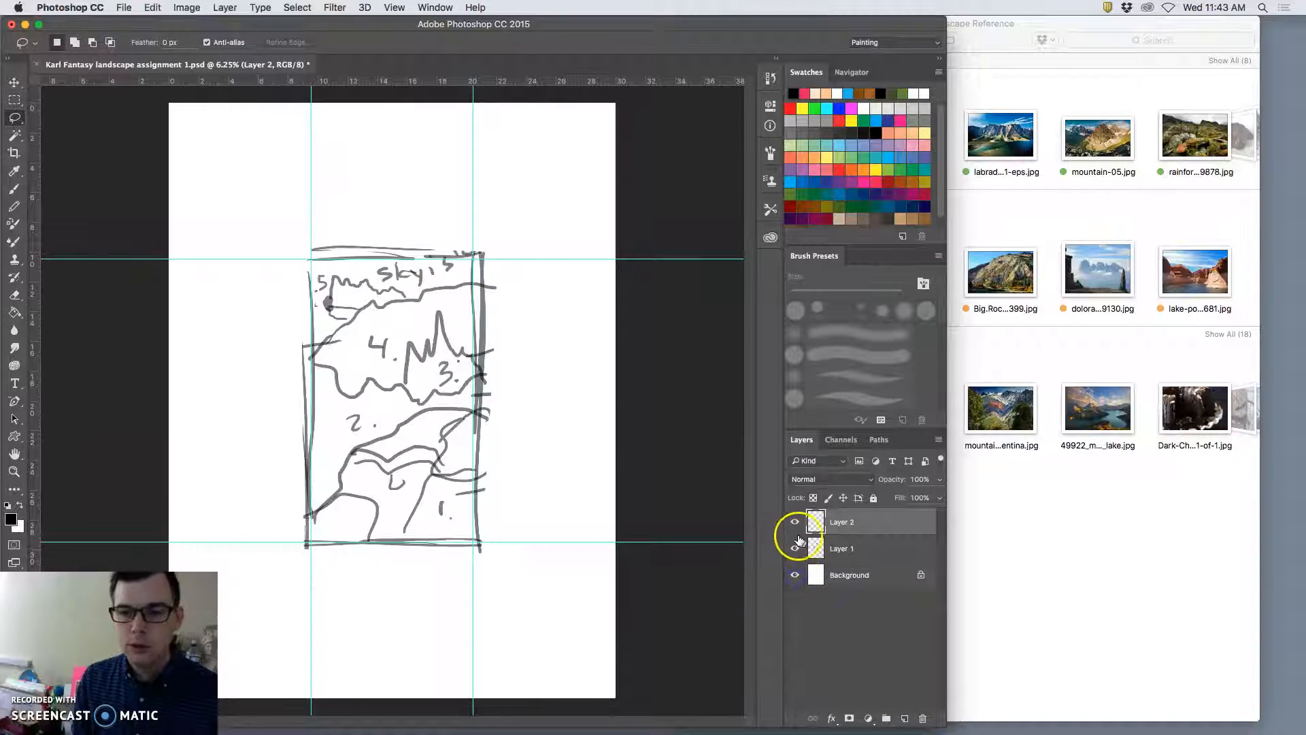
left_click(842, 550)
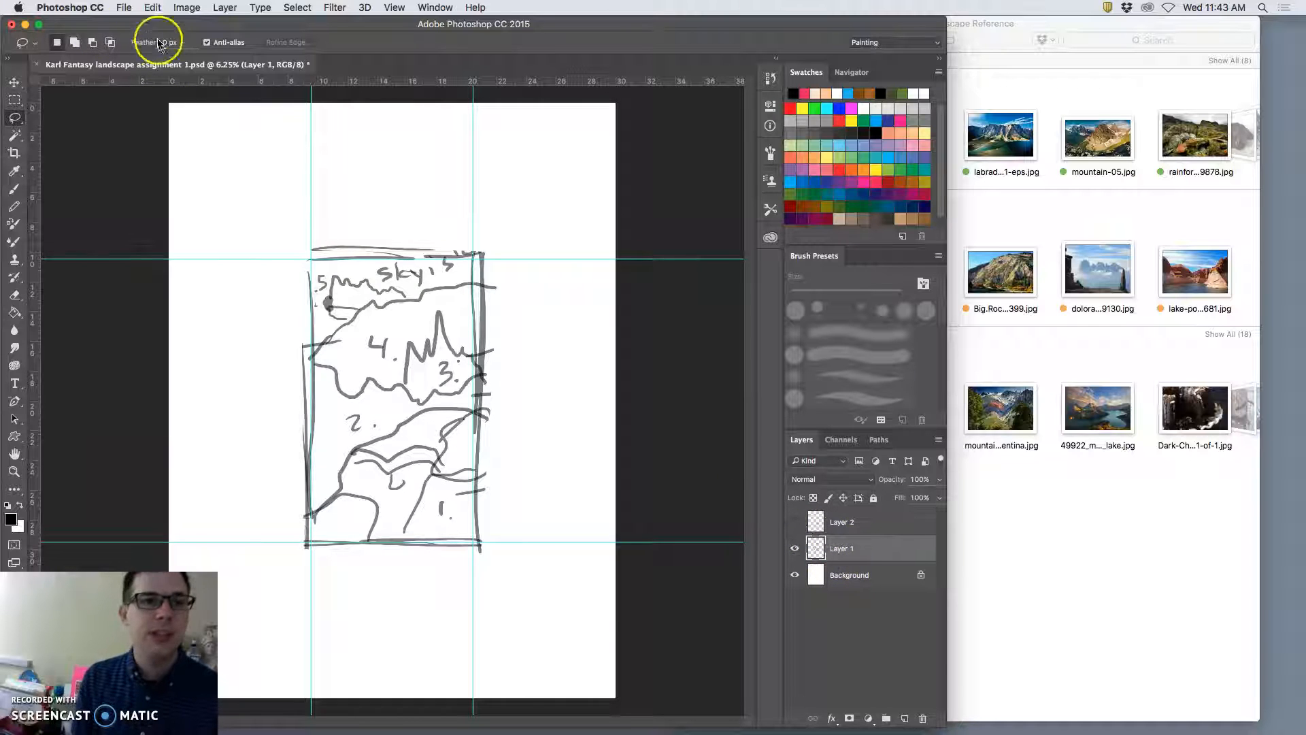
- Review the Canvas Size extension colour, keep White and cancel the dialog
left_click(188, 8)
left_click(210, 124)
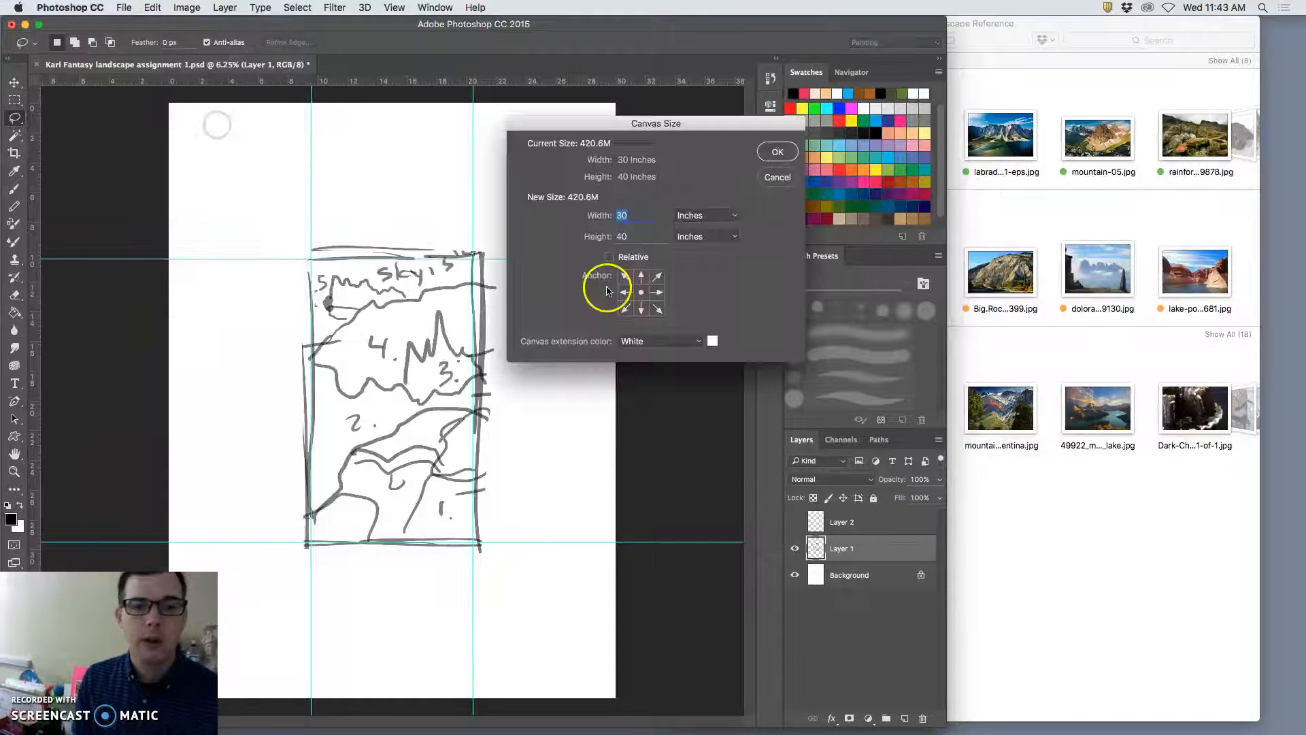
left_click(698, 341)
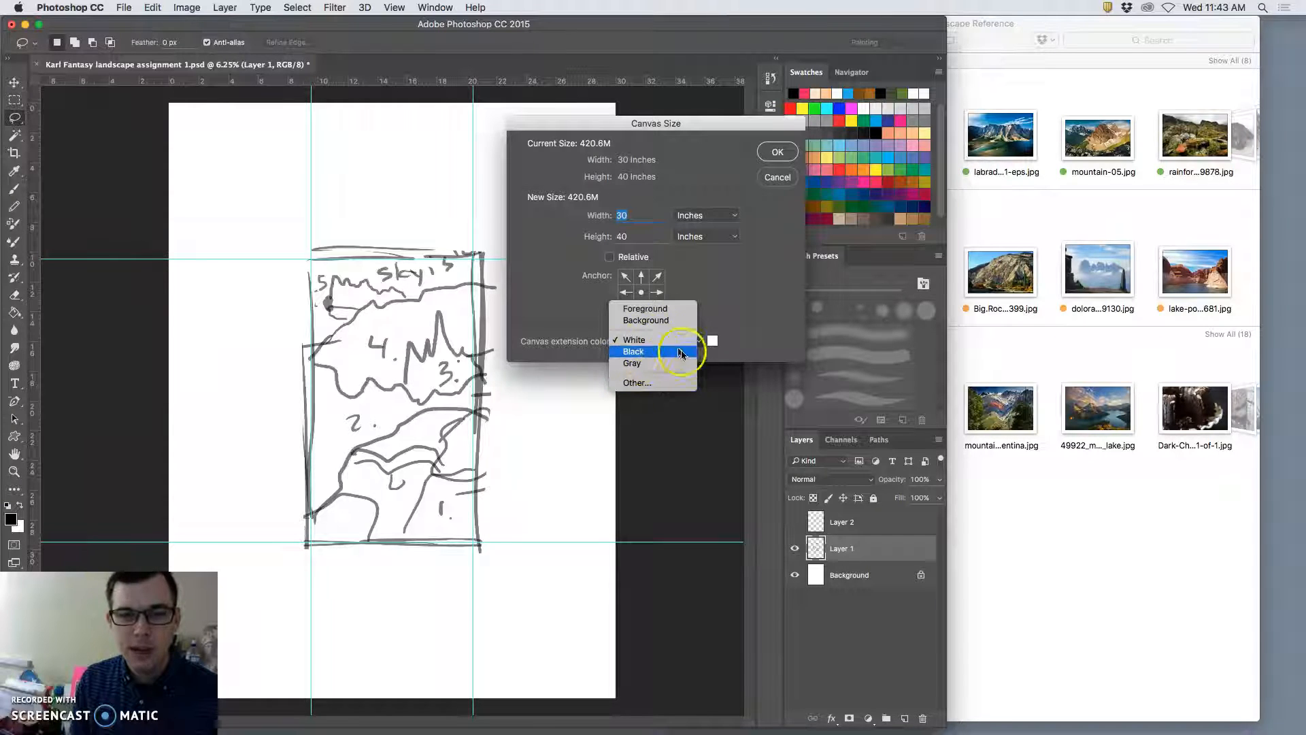
left_click(775, 184)
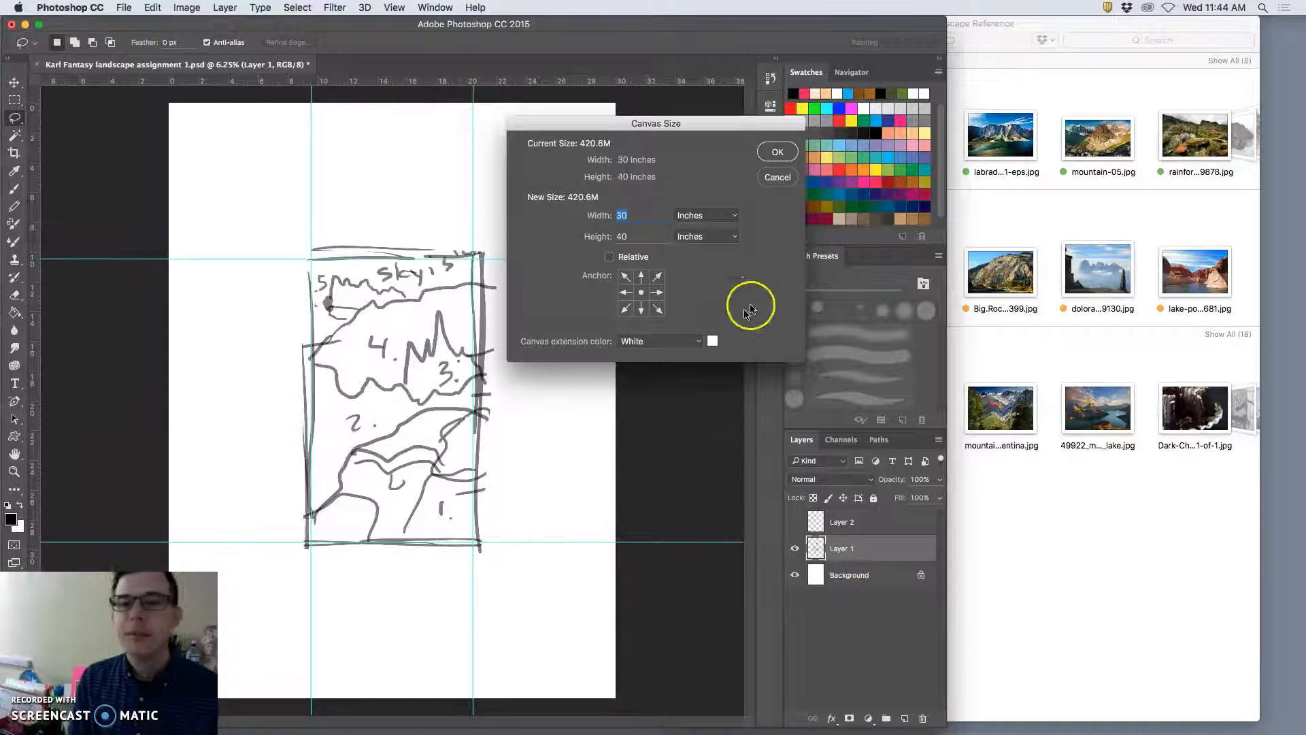
left_click(778, 176)
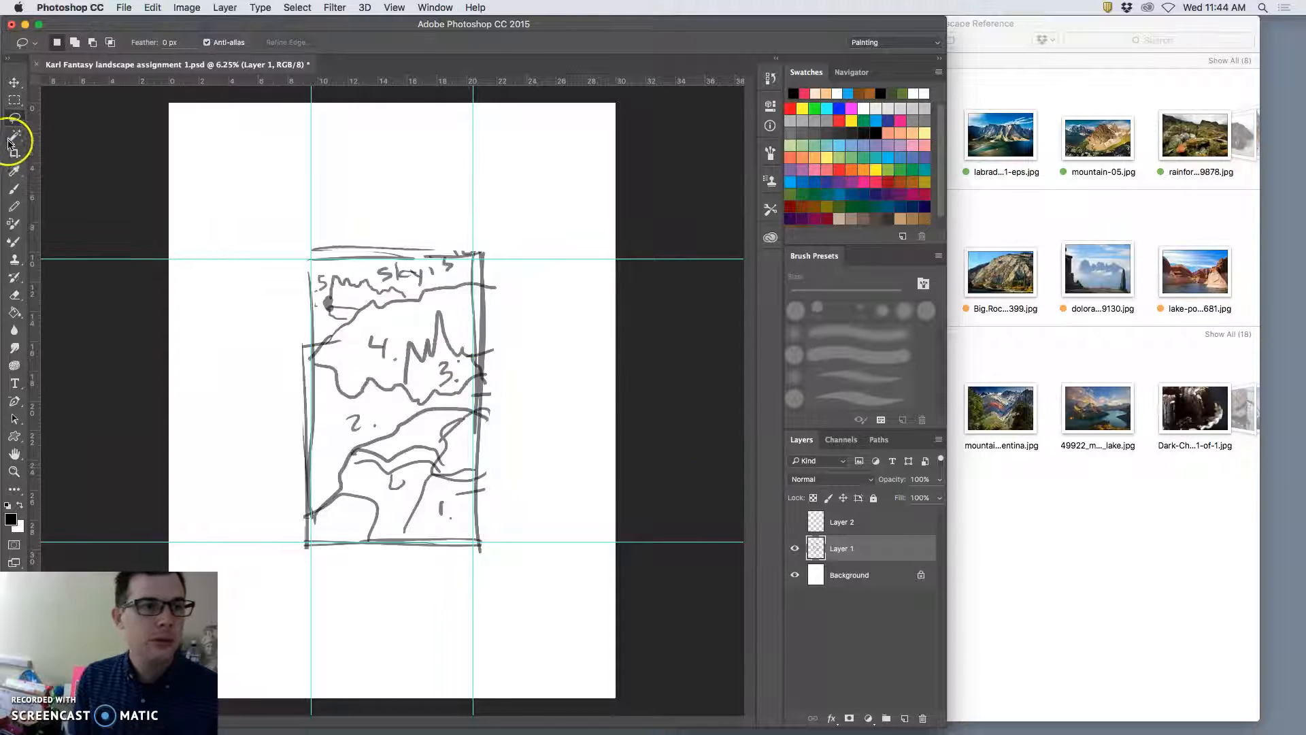
- Delete the Background layer and draw a rectangular marquee around the whole sketch
left_click(14, 99)
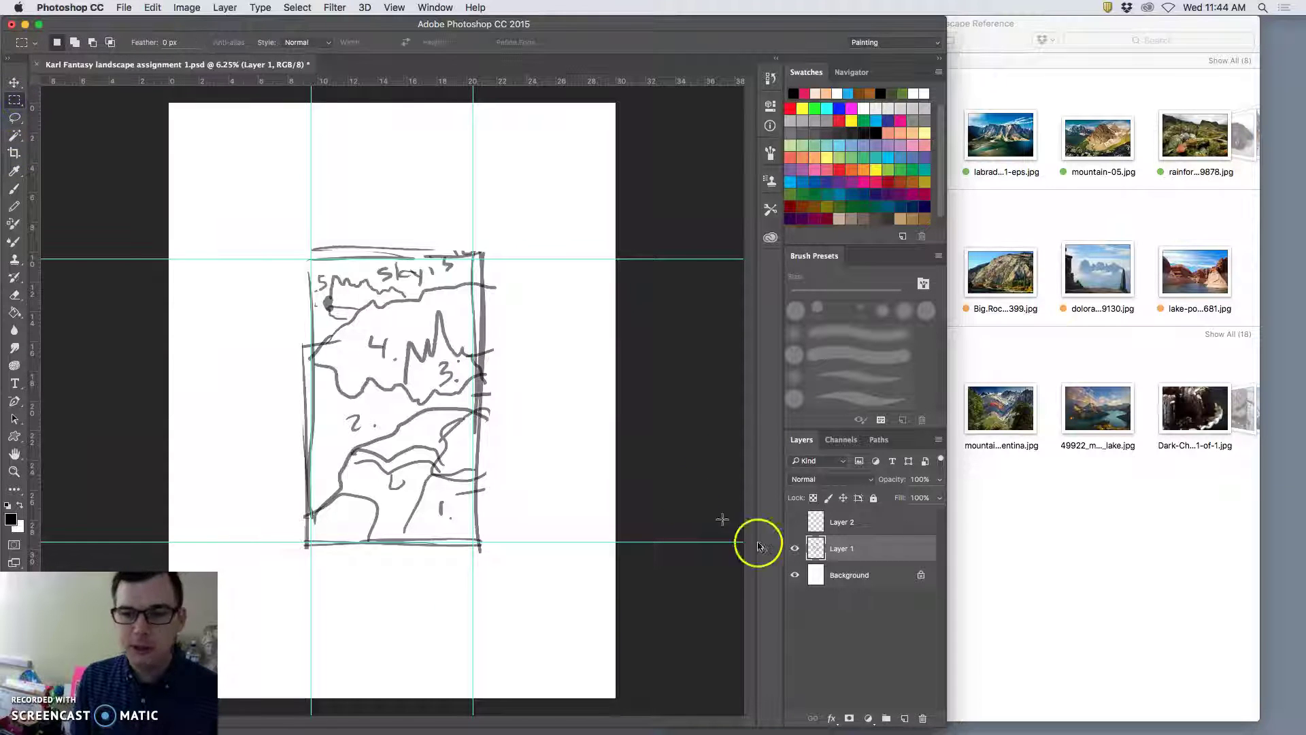
left_click(864, 580)
key("BackSpace")
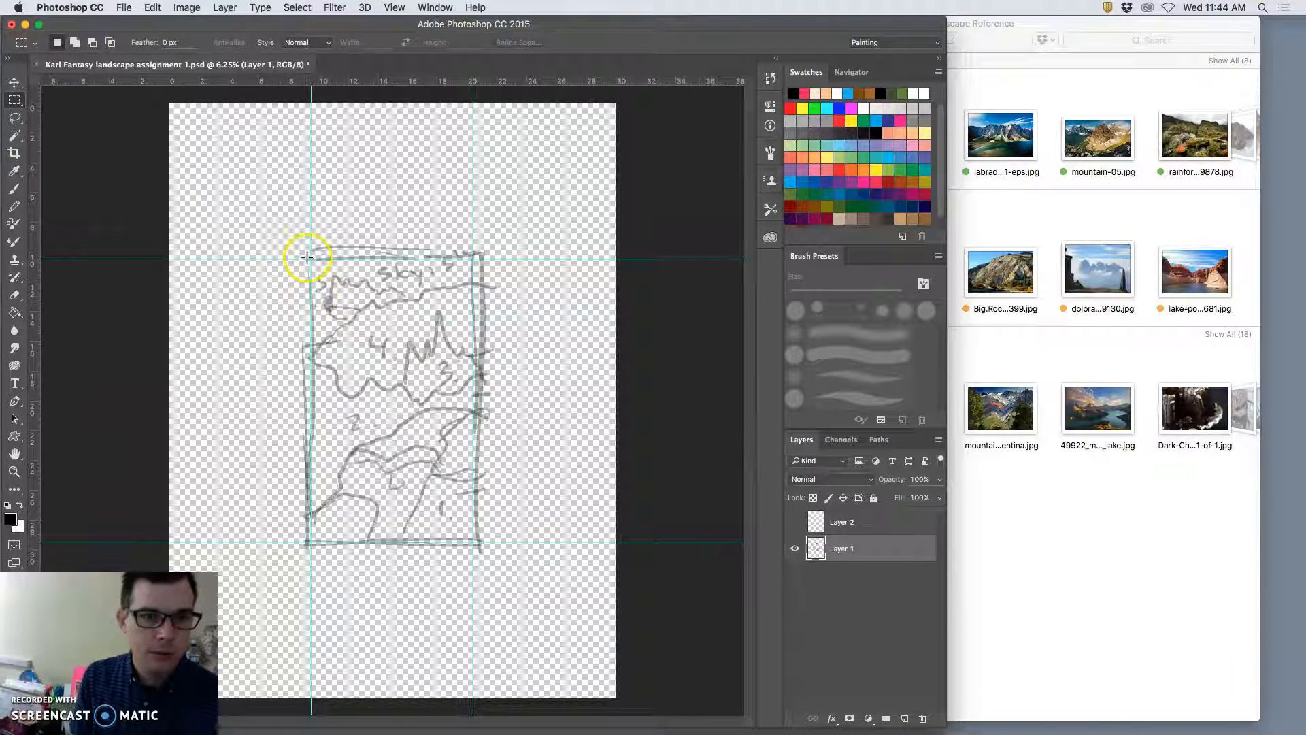
left_click_drag(308, 253, 476, 546)
- Fill the selected sketch area on the empty Layer 2 with solid white
left_click(868, 522)
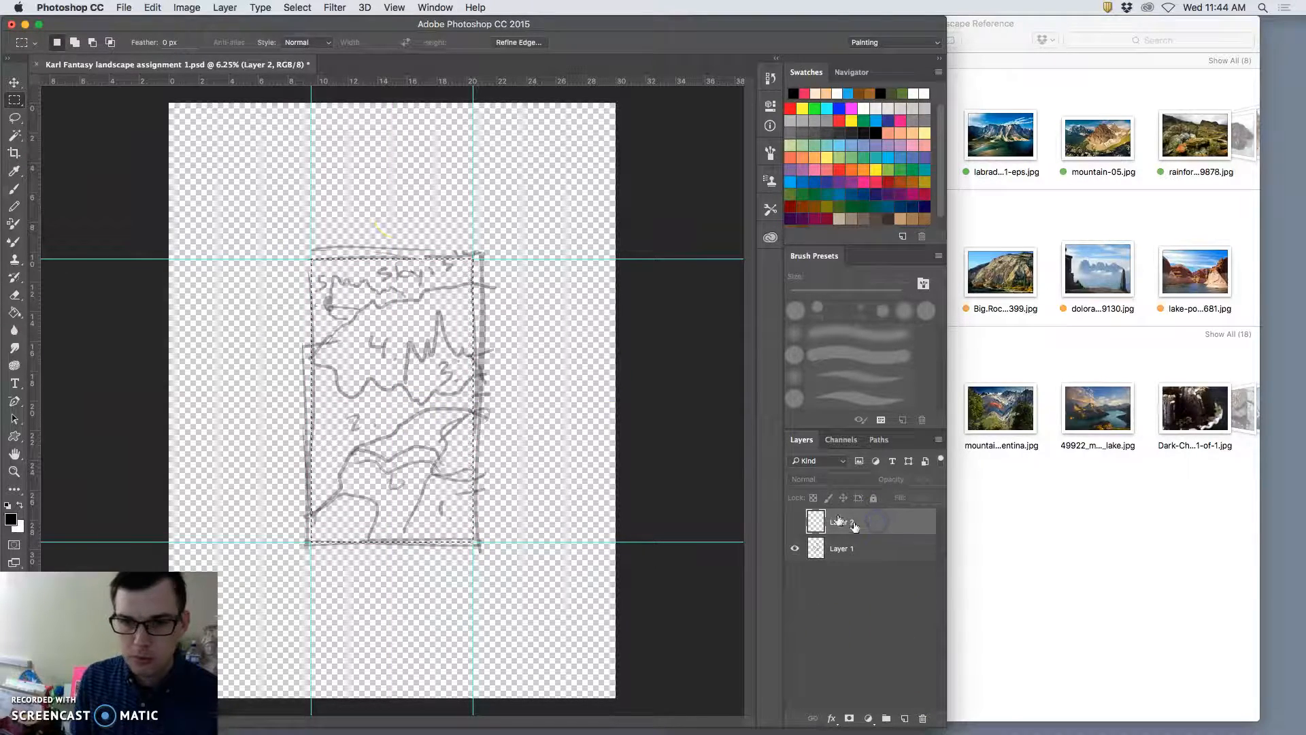
left_click(152, 7)
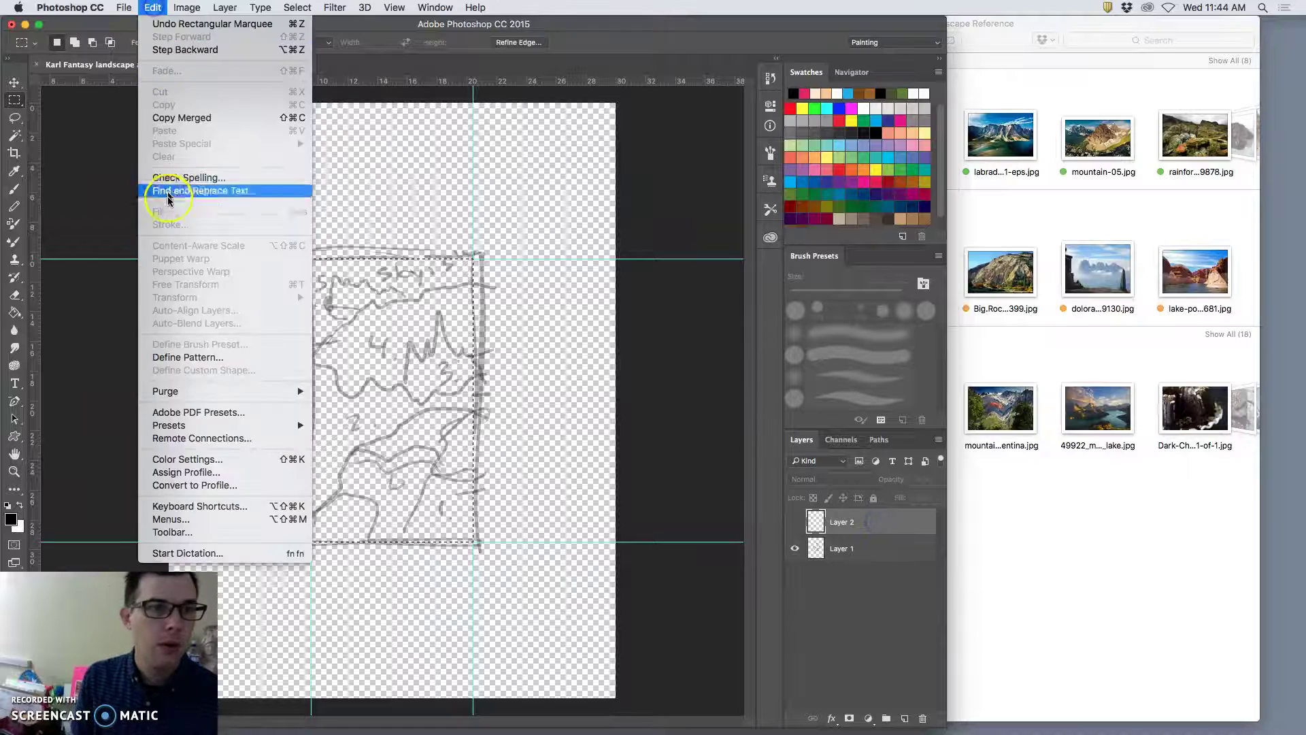
left_click(620, 419)
left_click(794, 522)
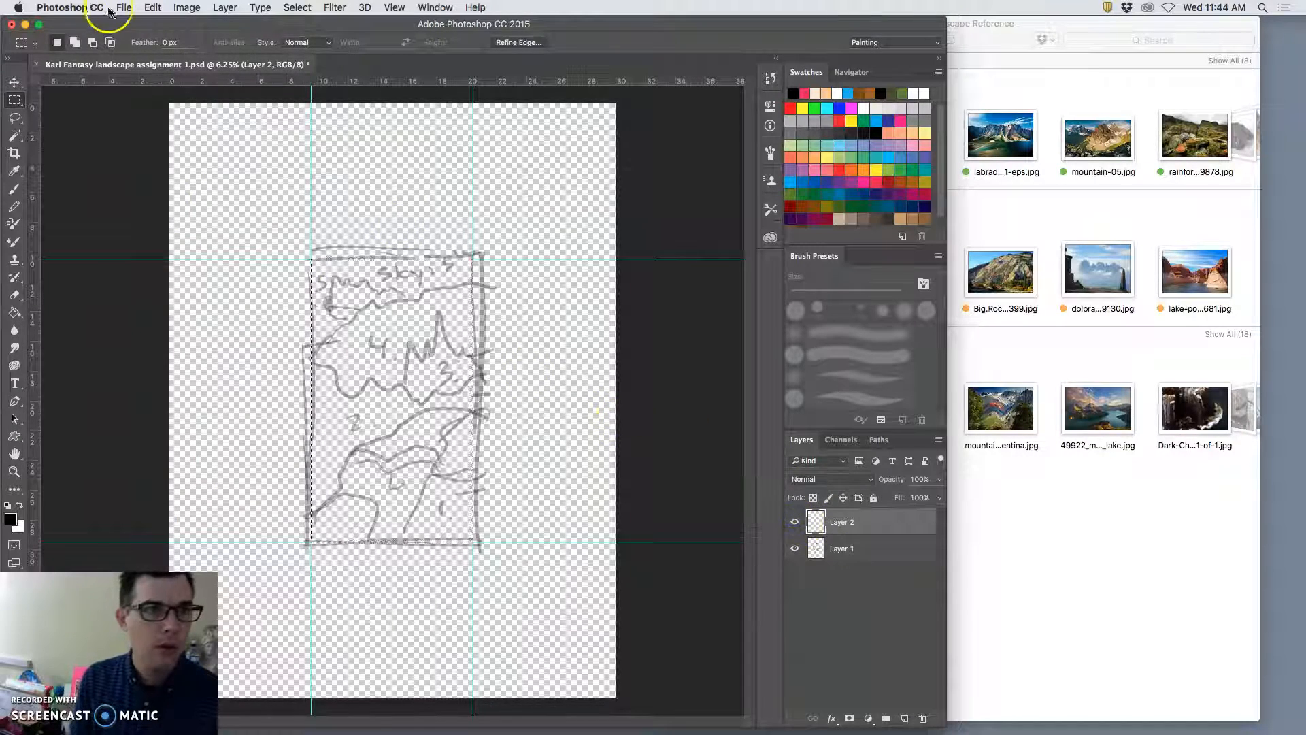
left_click(151, 7)
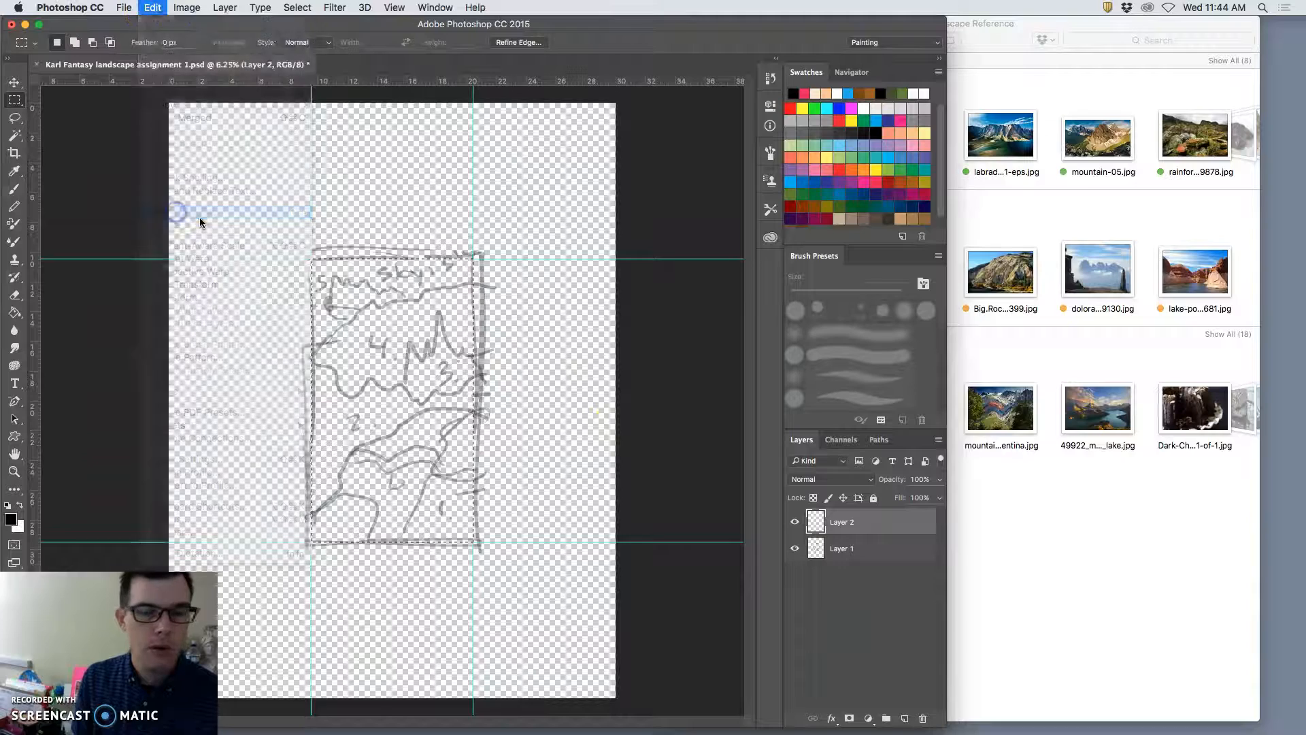
key("shift+F5")
left_click(733, 297)
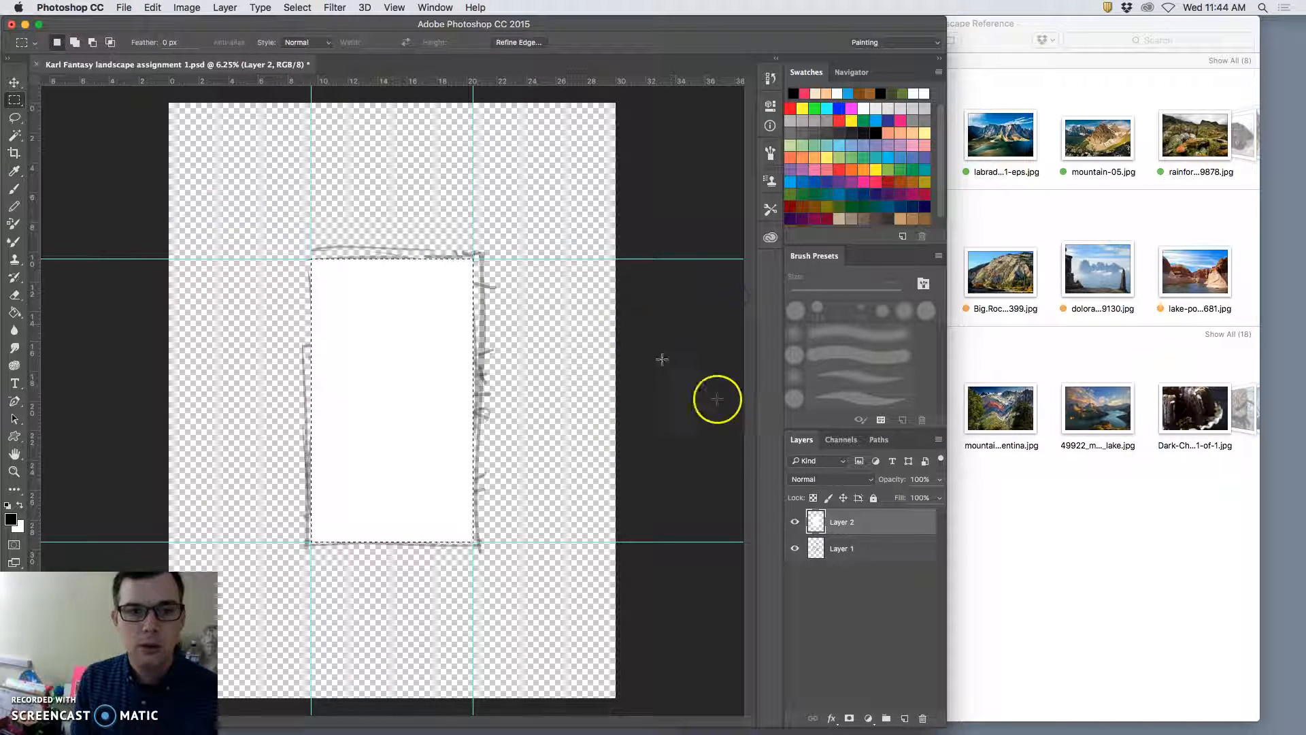
- Move the white fill beneath the sketch, merge the two layers, and clear the selection
left_click_drag(858, 521, 864, 562)
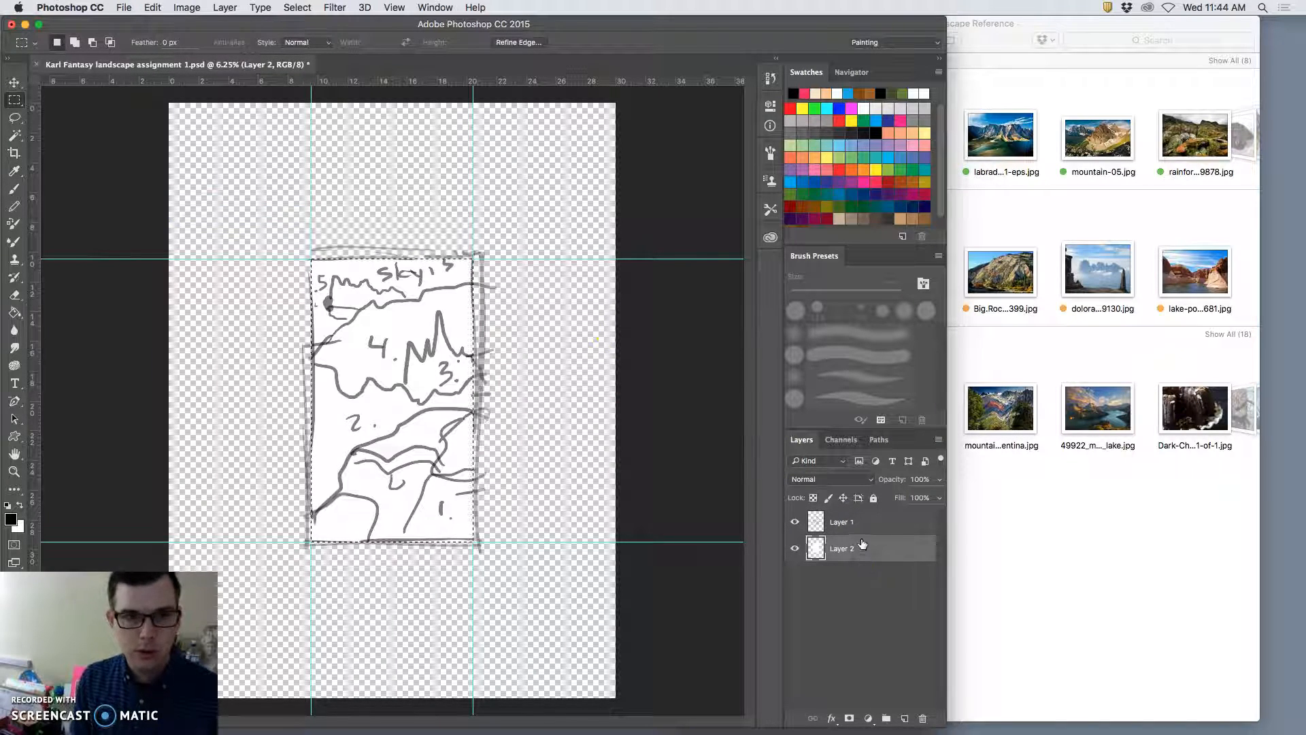
left_click(839, 524)
left_click(839, 523)
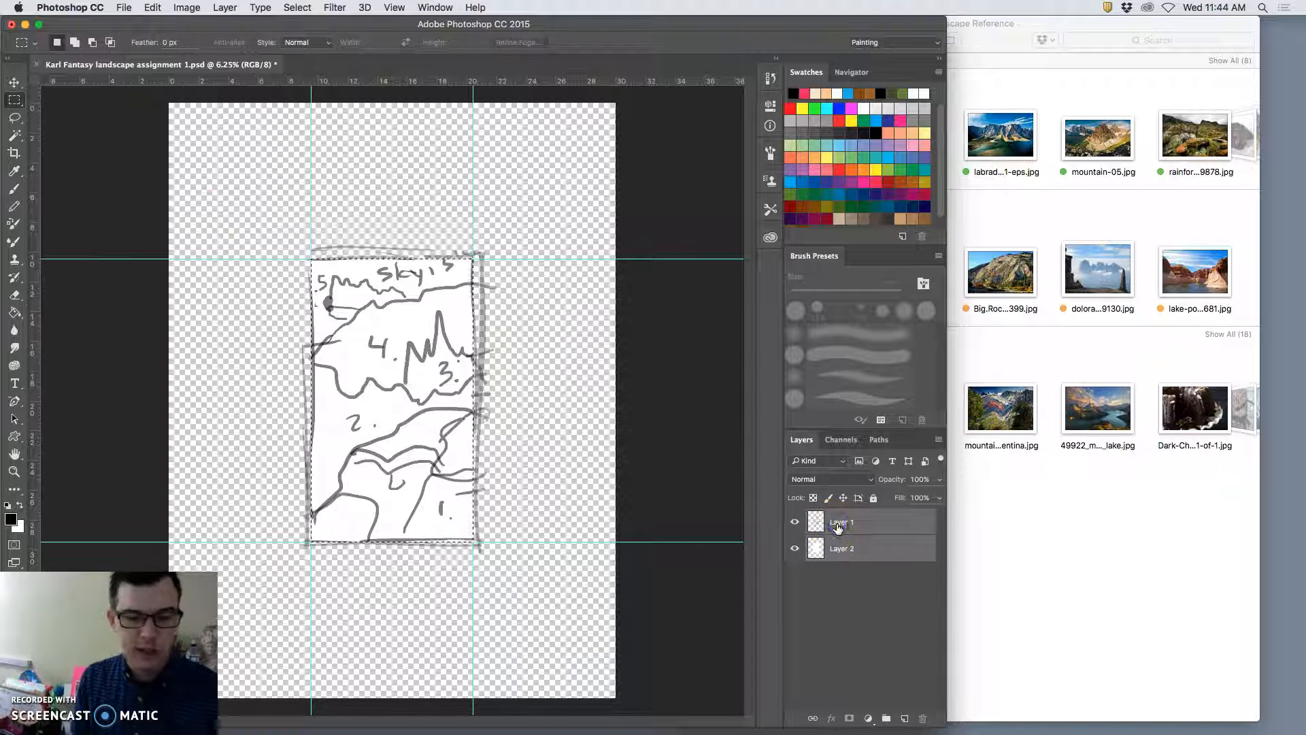
left_click(868, 565)
key("super+e")
left_click(20, 124)
left_click(266, 195)
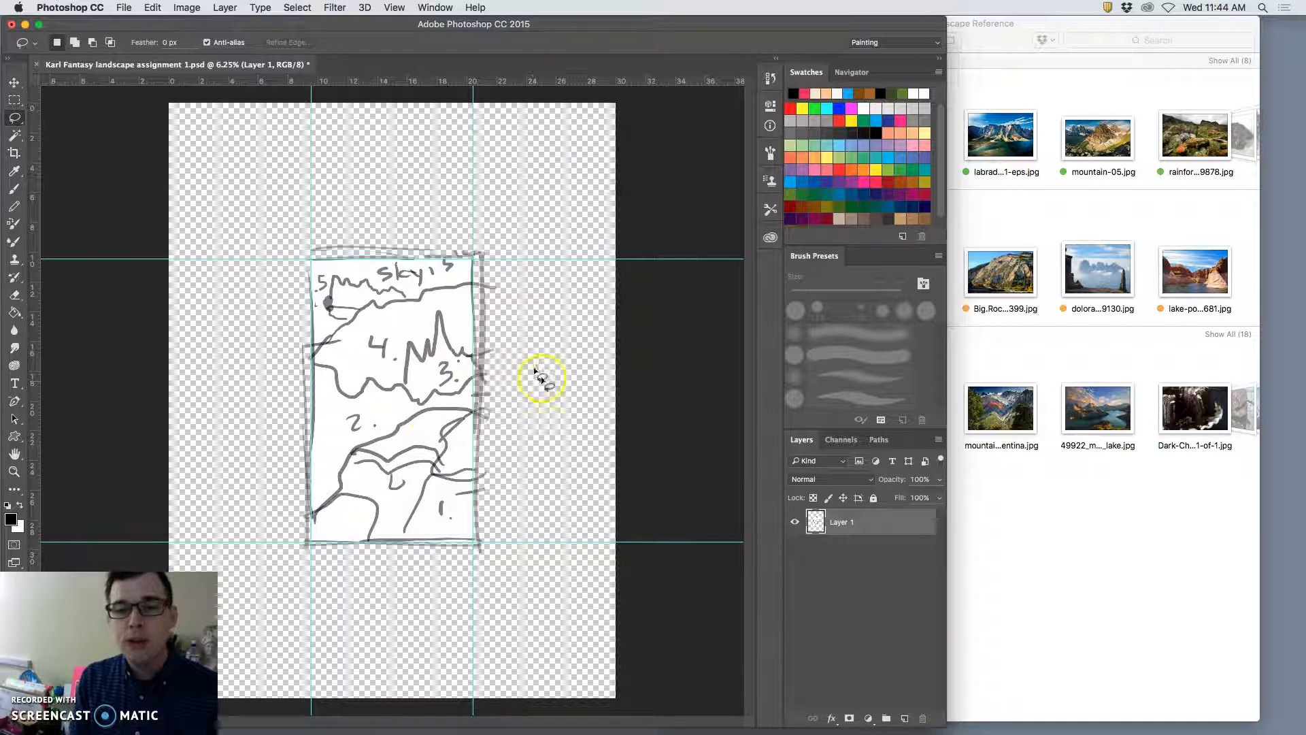
- Add a new layer and fill it with 50% Gray
left_click(905, 719)
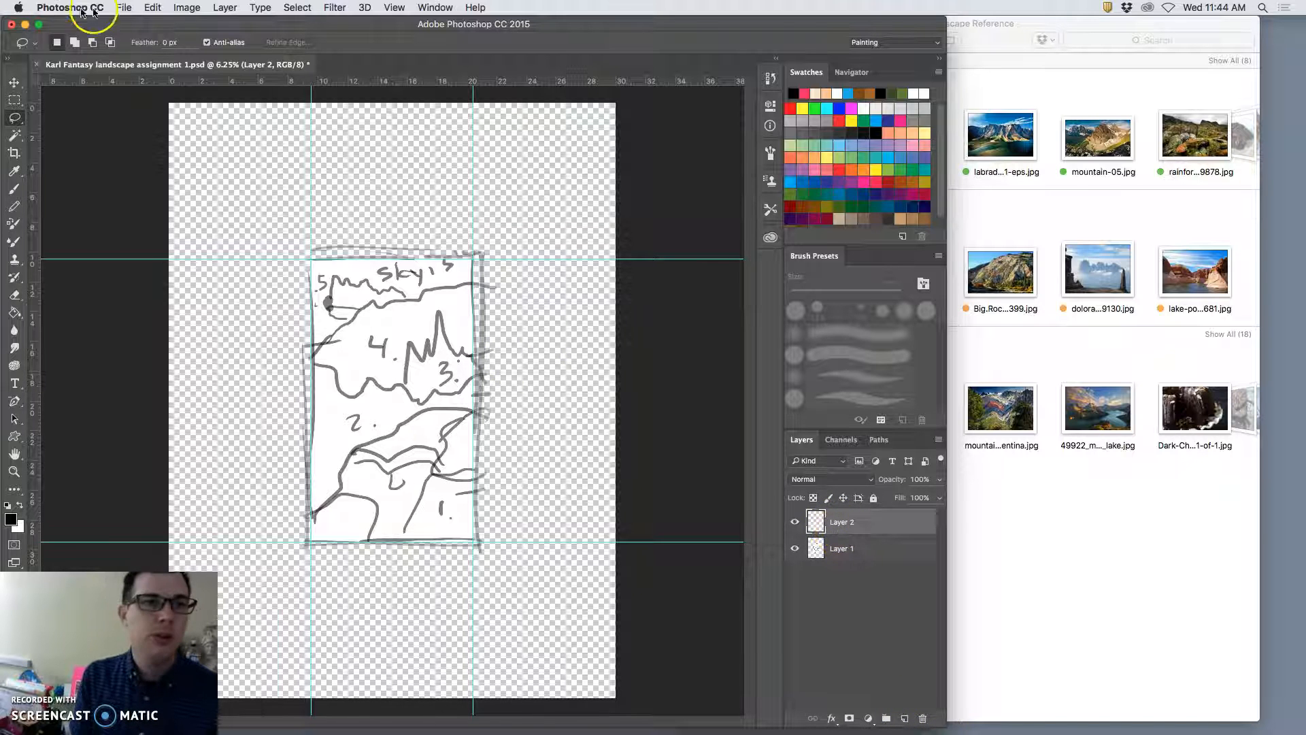
left_click(152, 7)
left_click(198, 216)
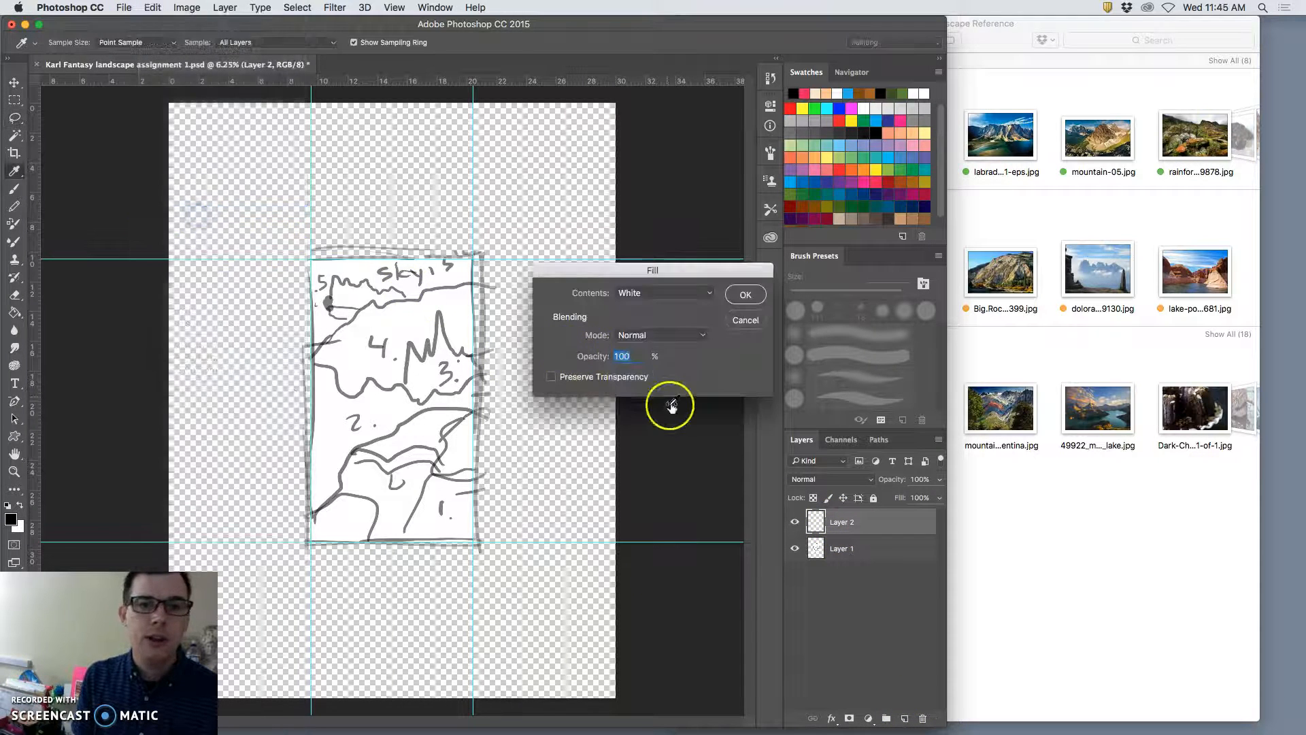
left_click(670, 295)
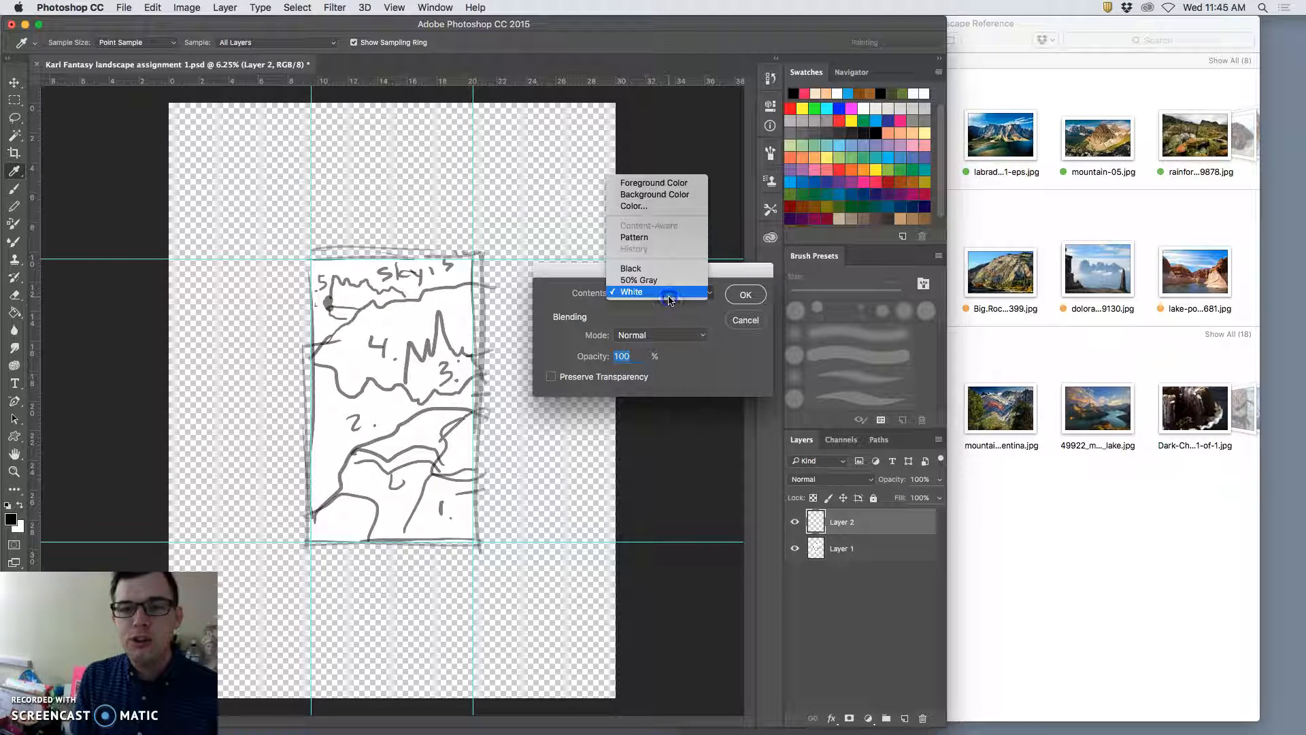
left_click(640, 280)
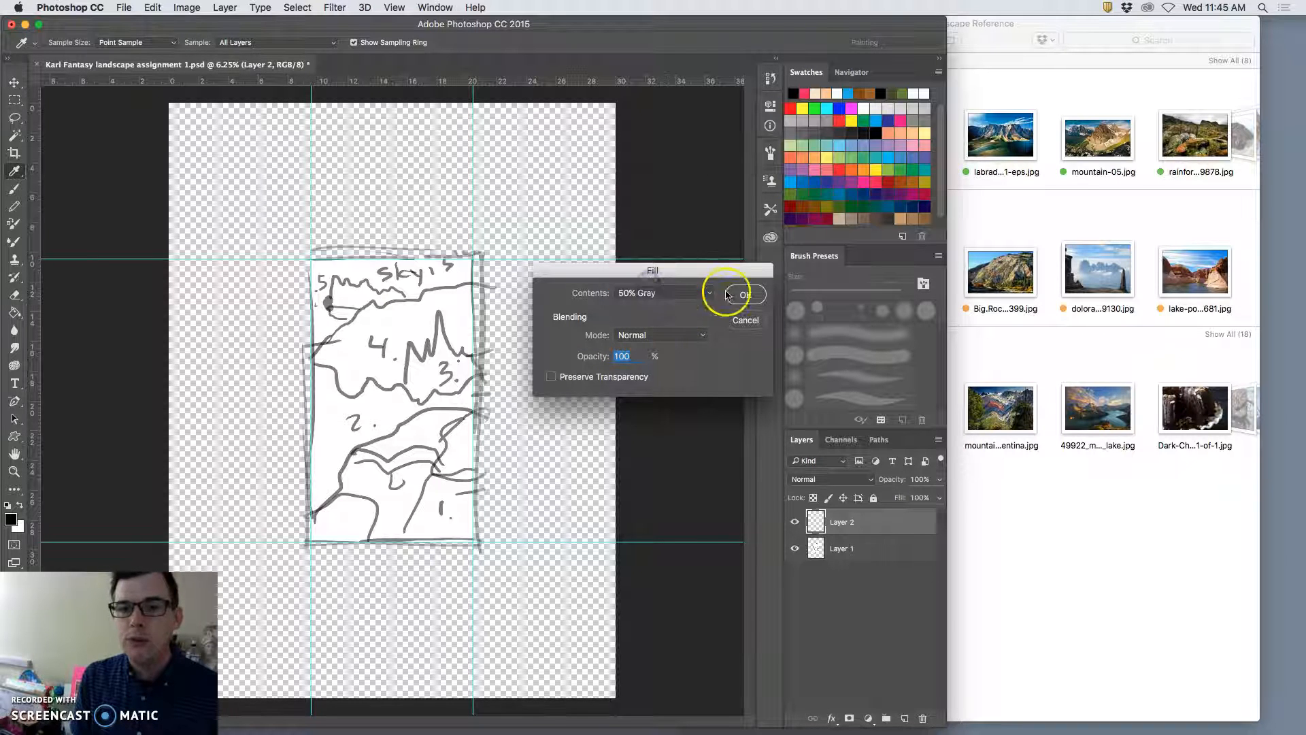
left_click(745, 295)
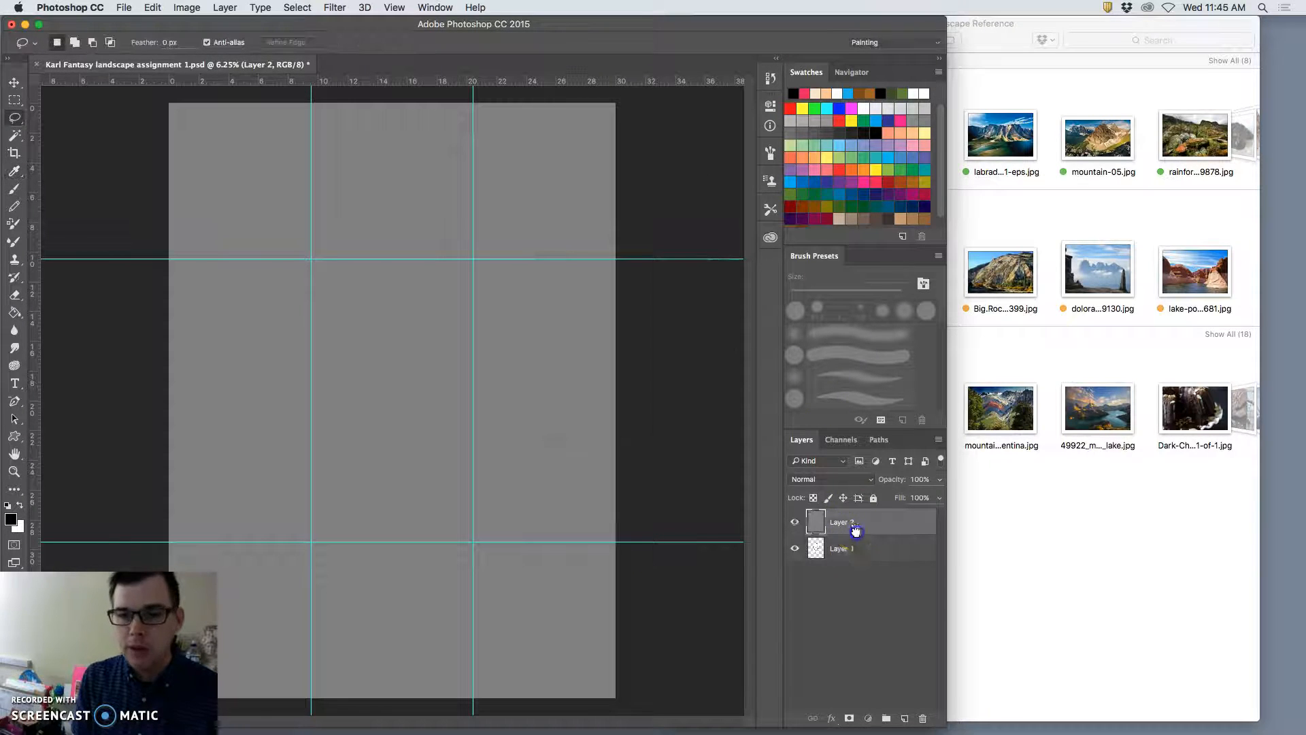
- Move the gray layer beneath the sketch and lock both layers
left_click_drag(848, 522, 847, 561)
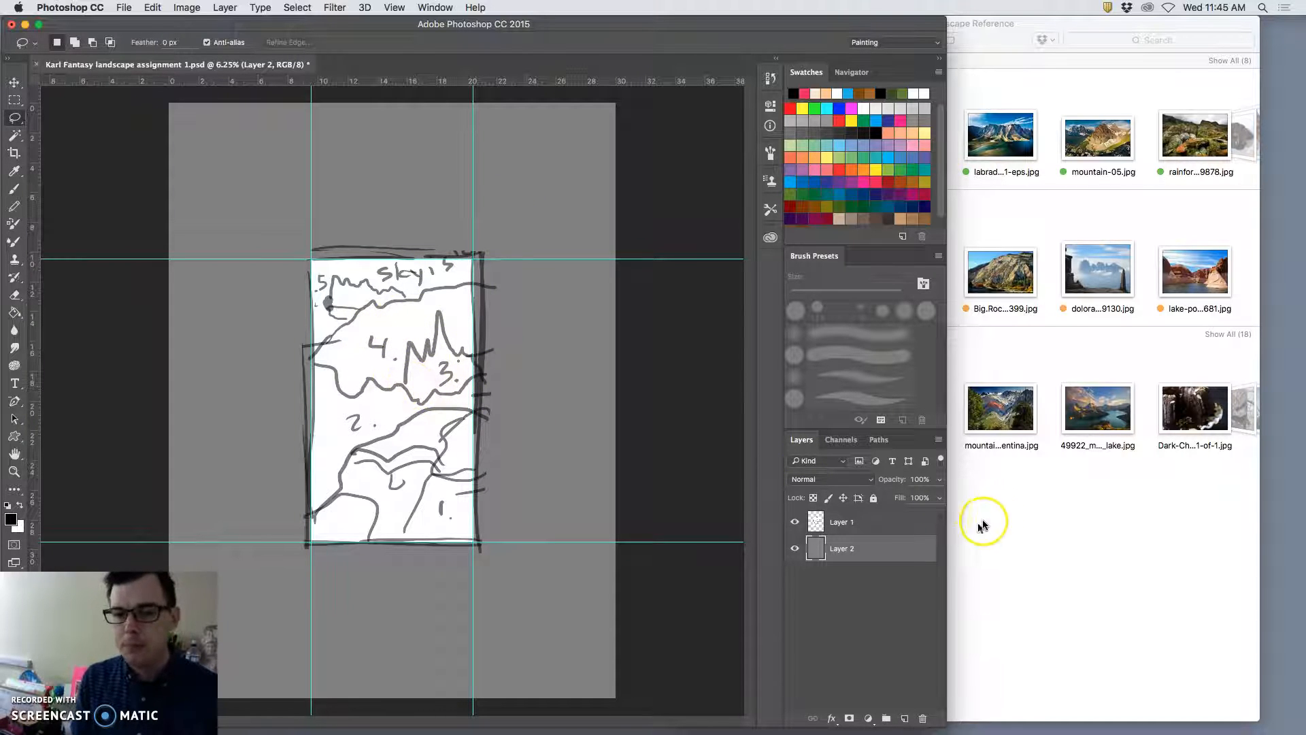
left_click(904, 523)
left_click(872, 548, "shift")
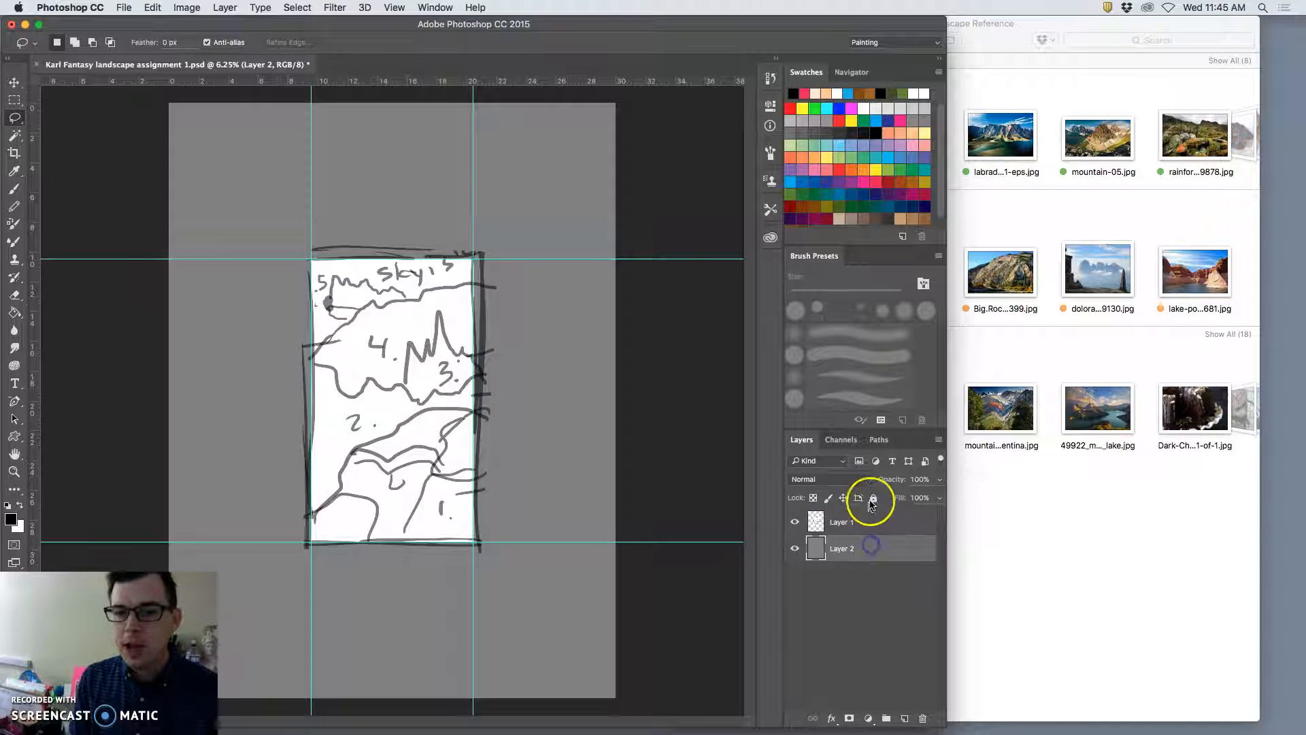
left_click(873, 498)
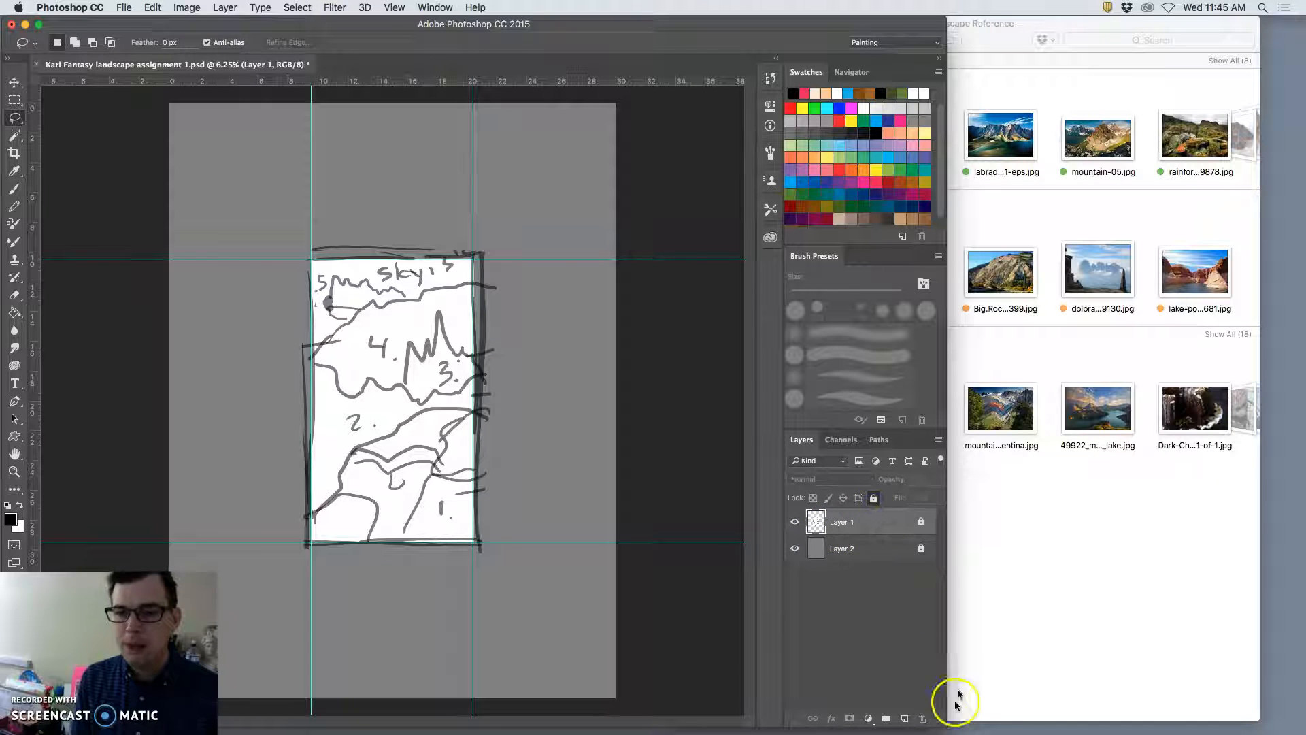
- From the Landscape Reference folder in Finder, drag the lake-powell photo onto the Photoshop canvas
left_click(1066, 351)
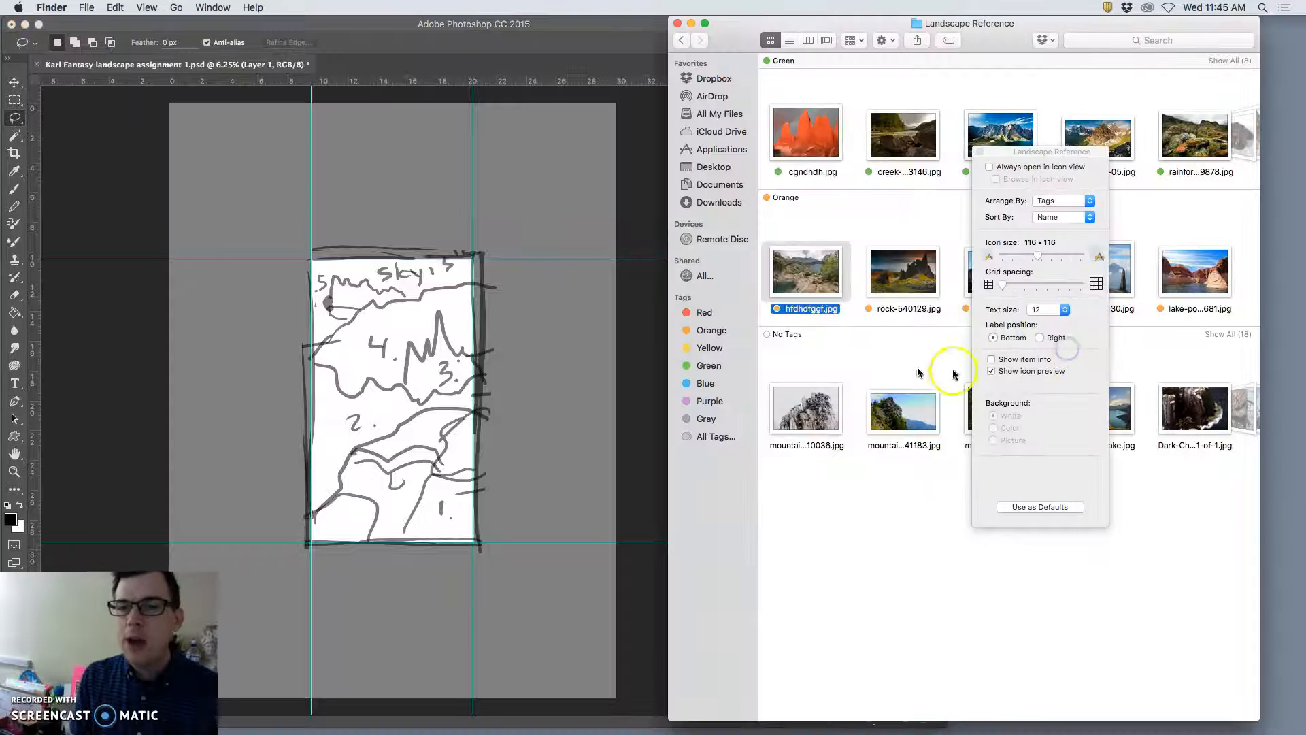
left_click(858, 362)
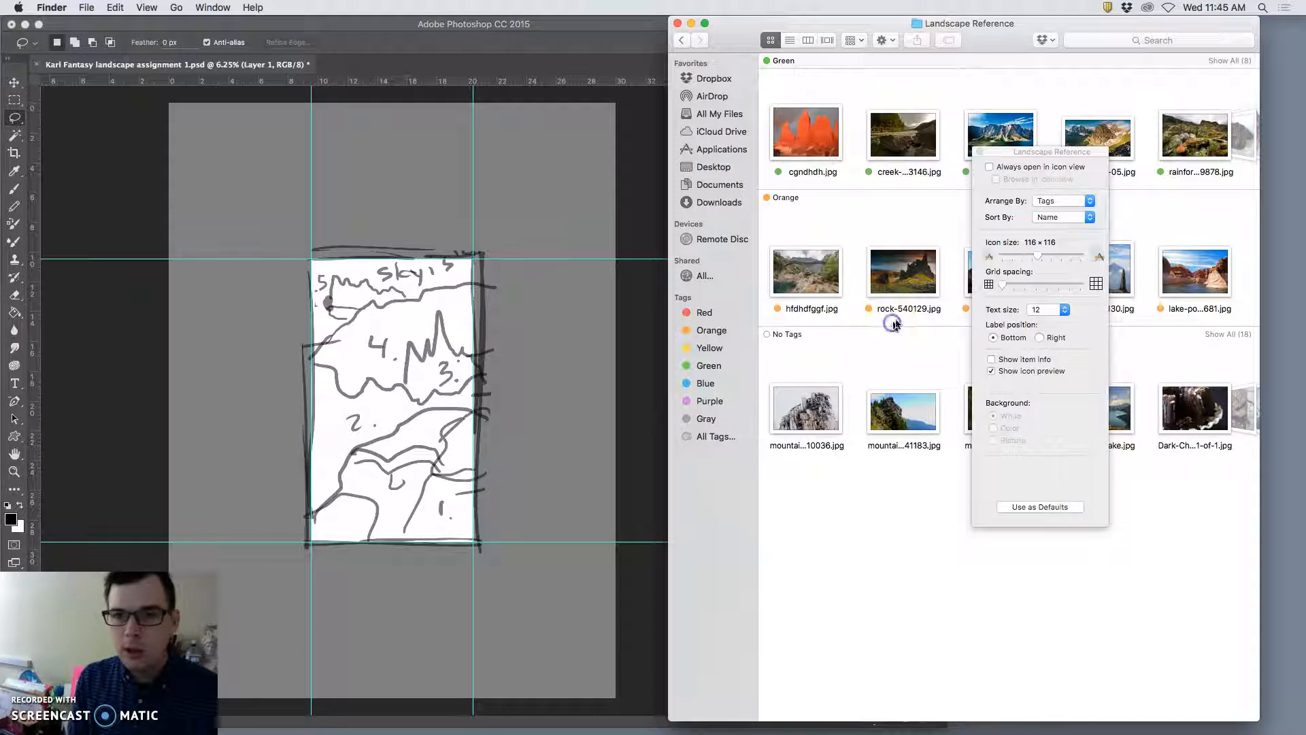
left_click(982, 152)
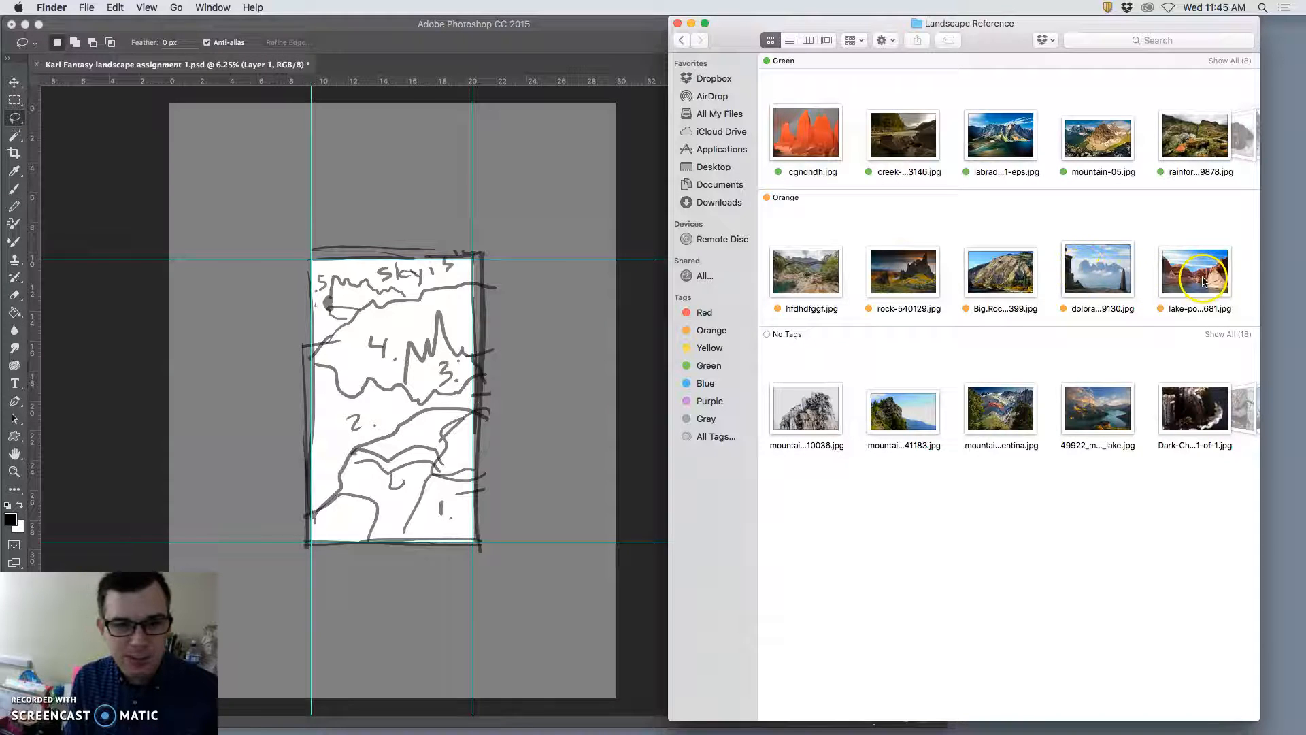
left_click_drag(1197, 274, 449, 505)
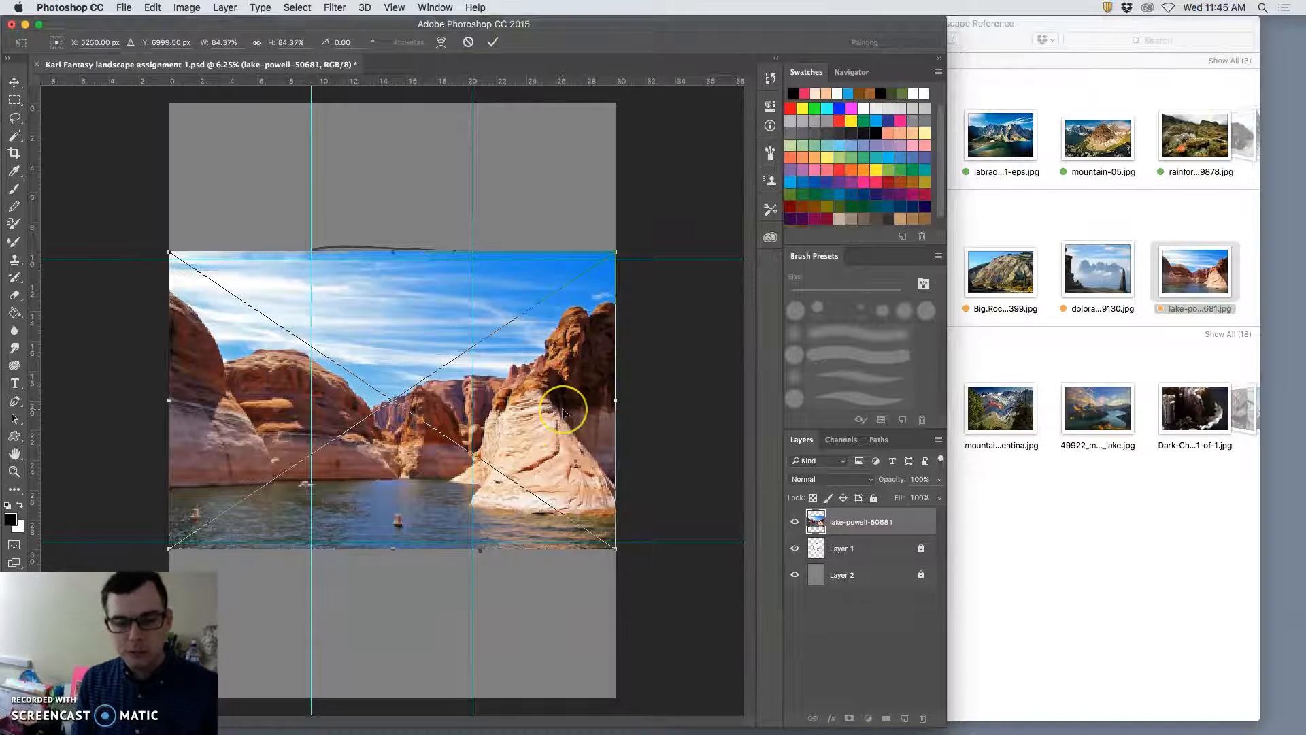
- Scale the placed lake photo to about 49%, position it over the lower sketch, and commit
key("super+plus")
key("super+plus")
key("super+plus")
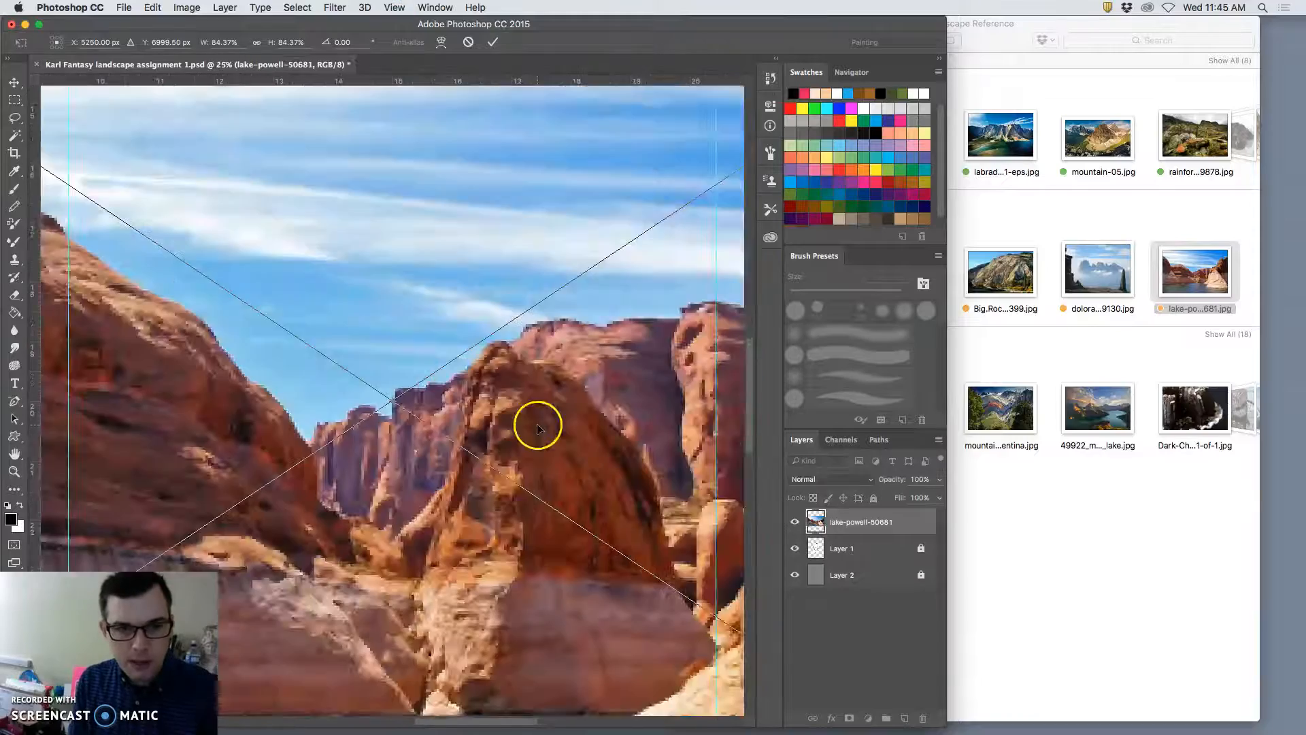
key("super+plus")
scroll(536, 427, "down", 3)
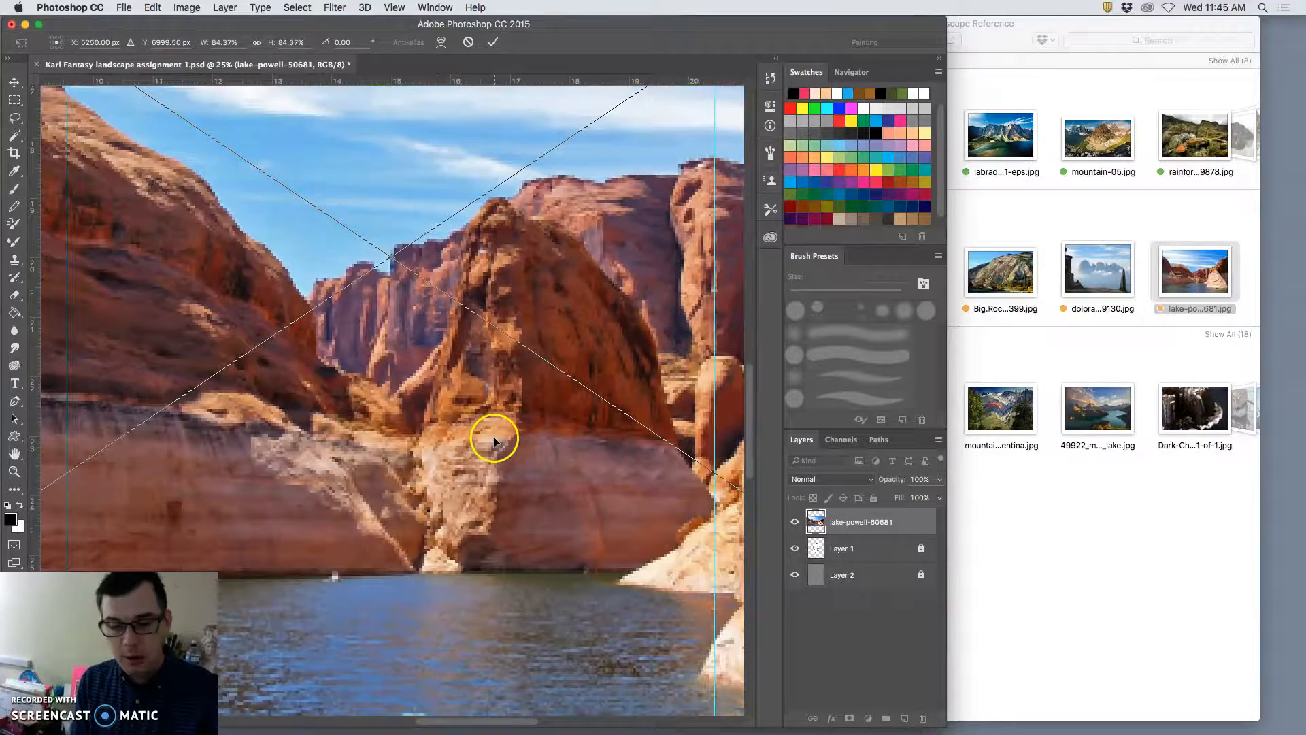
scroll(494, 440, "up", 1)
key("super+minus")
key("super+minus")
key("super+minus")
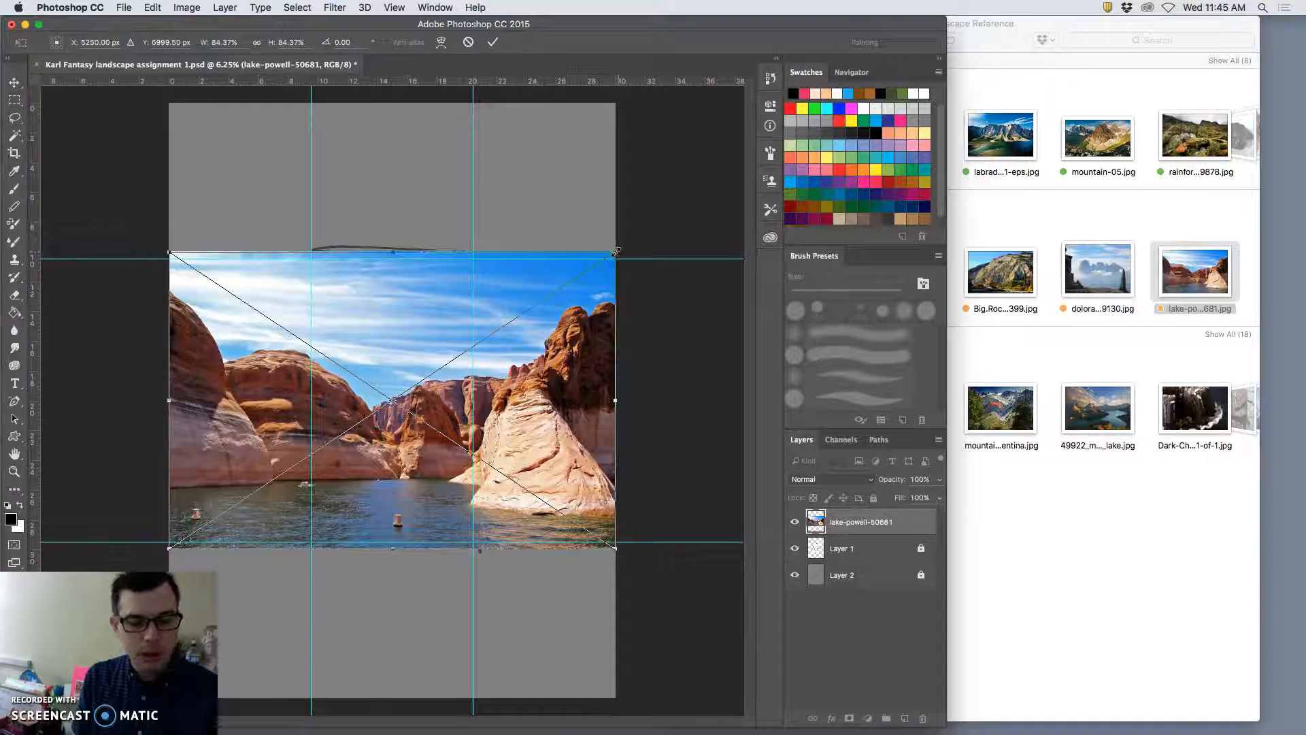
left_click_drag(613, 253, 416, 384)
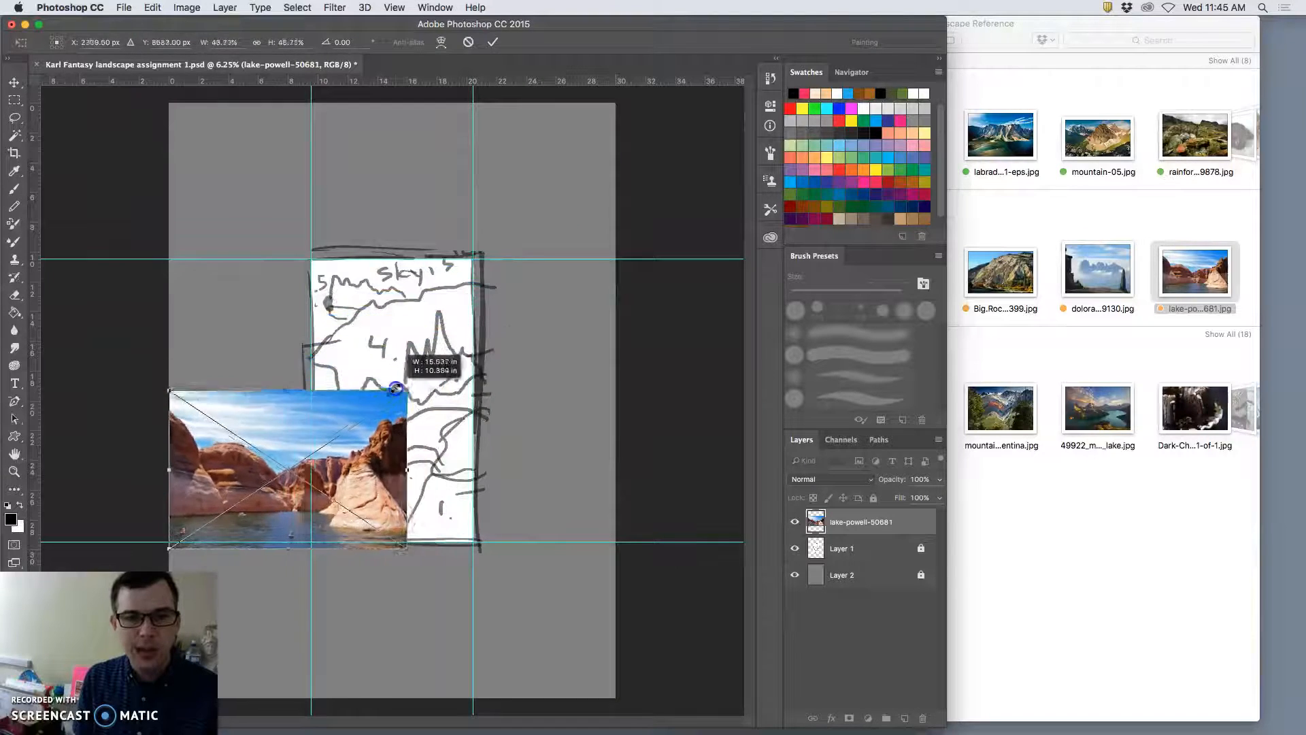
left_click_drag(416, 384, 424, 376)
mouse_move(393, 450)
left_mouse_down()
mouse_move(478, 498)
mouse_move(450, 474)
left_mouse_up()
left_click_drag(497, 394, 499, 390)
key("Return")
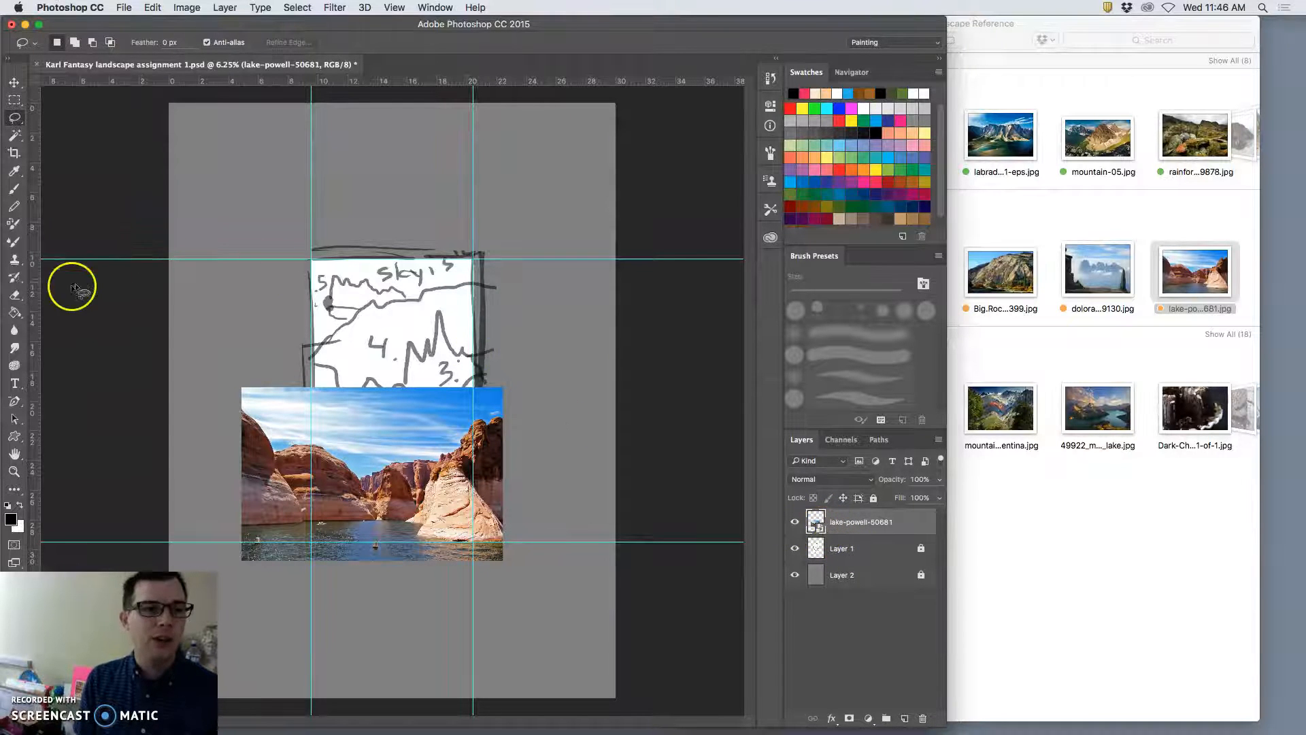
- Rasterize the lake photo layer by confirming the prompt from a brush stroke
left_click(14, 296)
left_click(376, 447)
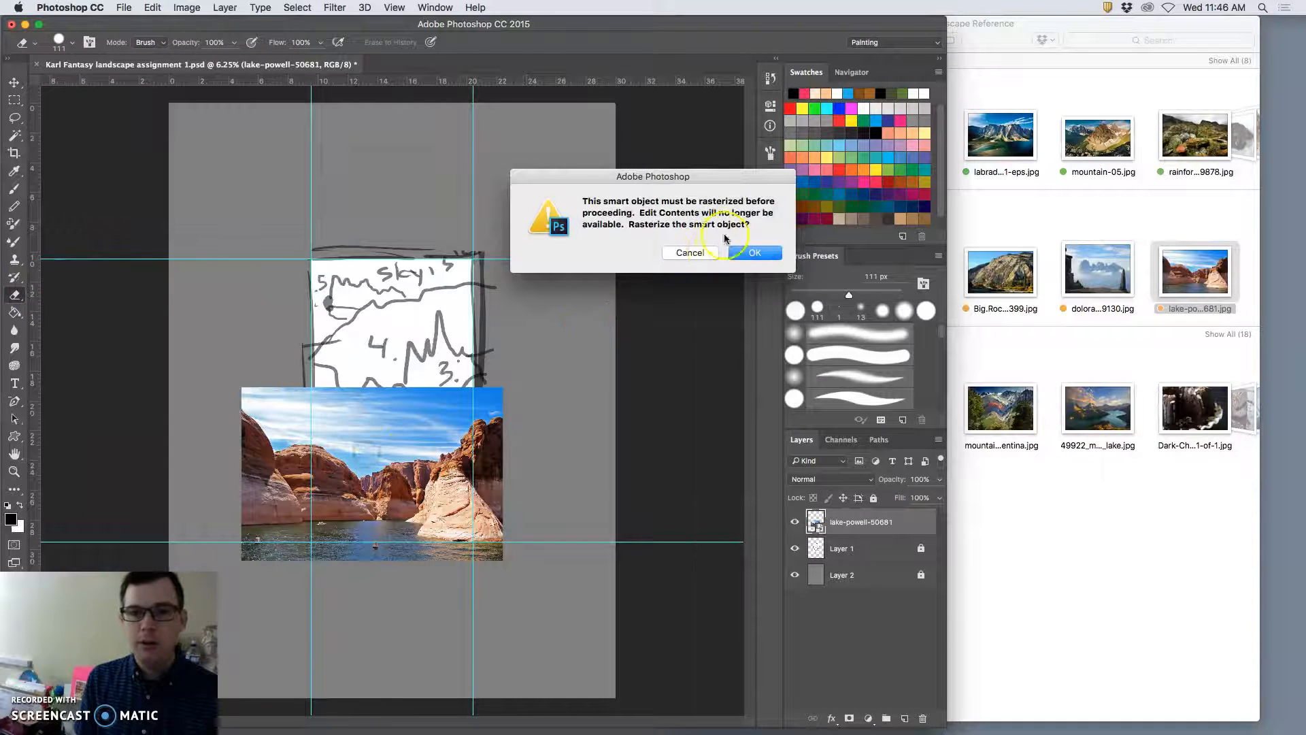
left_click(752, 253)
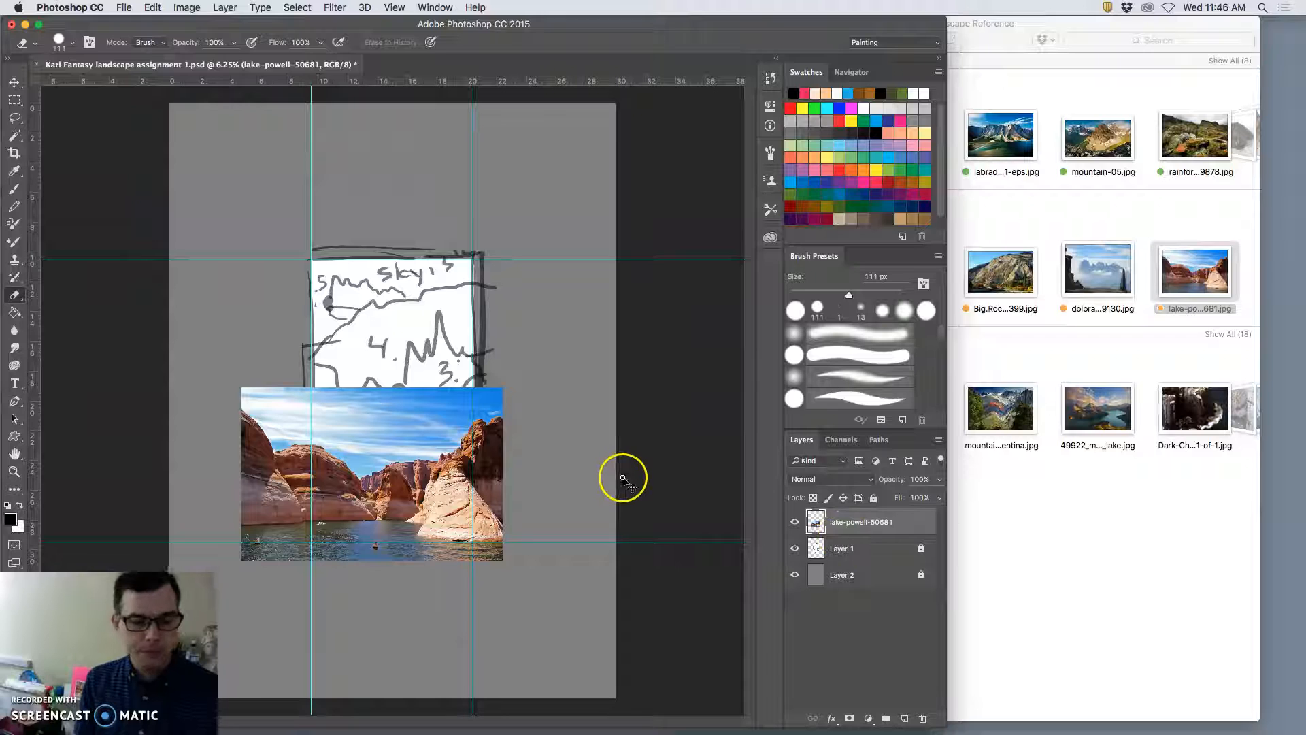
- Draw a freehand lasso selection around the rock formations and water, leaving out the sky
left_click(15, 123)
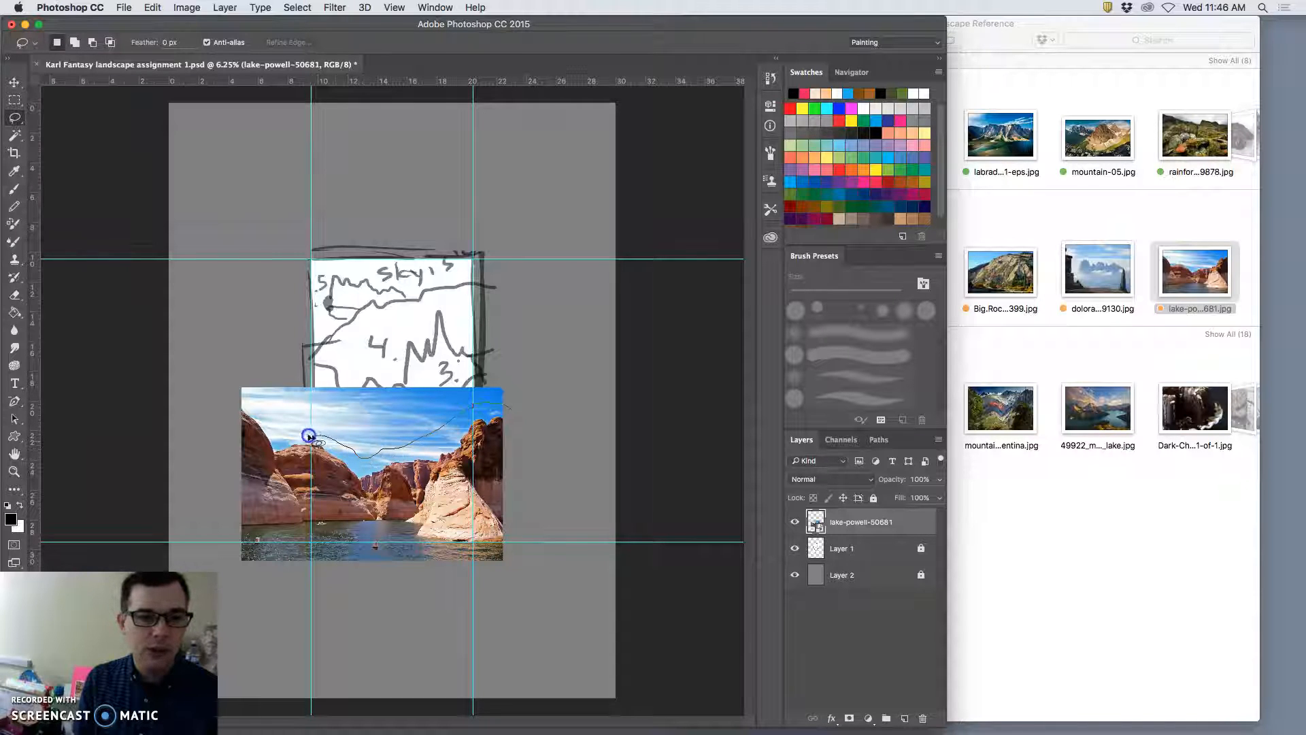
left_click_drag(306, 435, 291, 441)
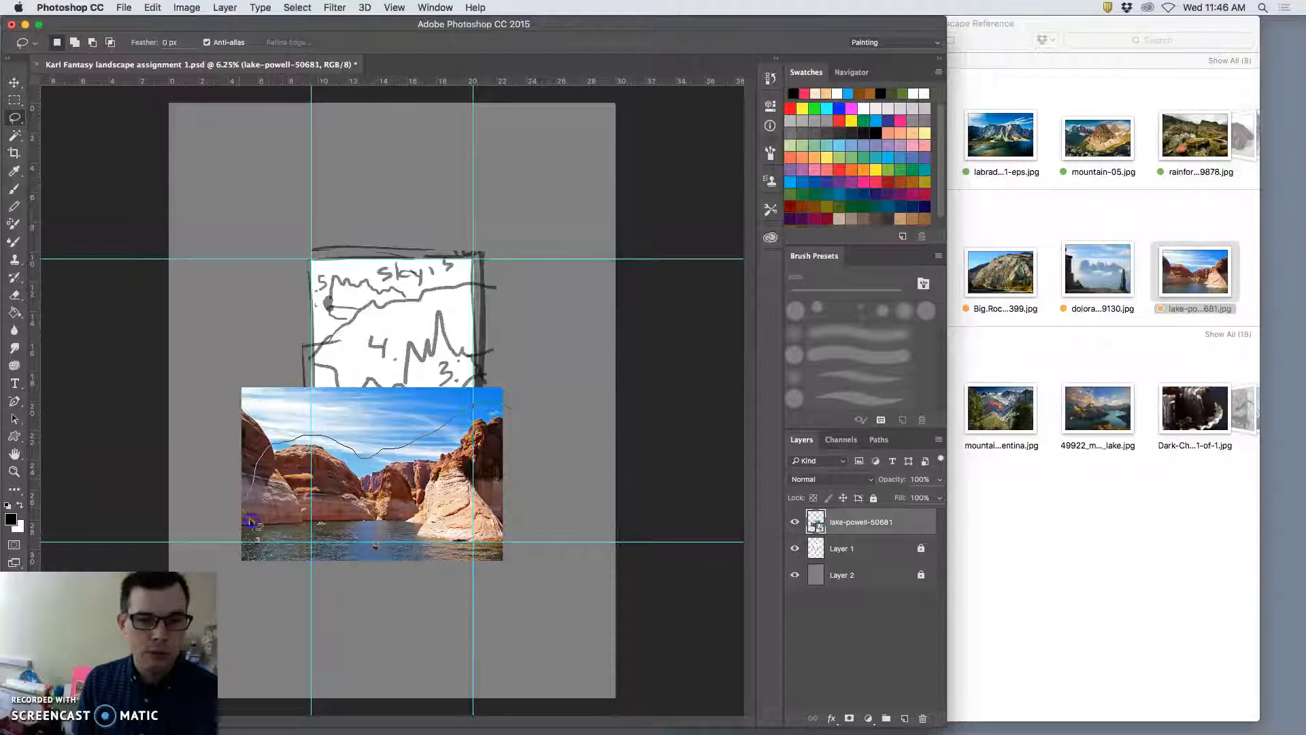
left_click_drag(347, 559, 520, 543)
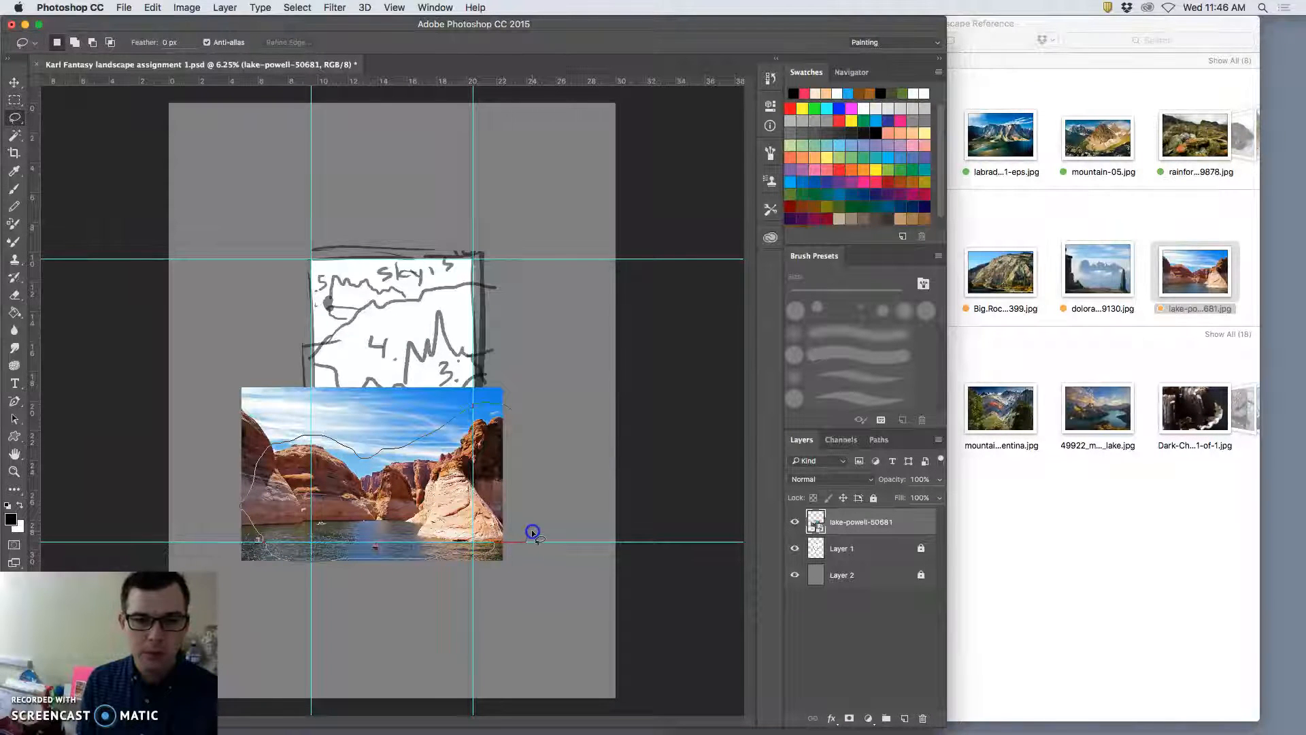
left_click_drag(523, 415, 524, 415)
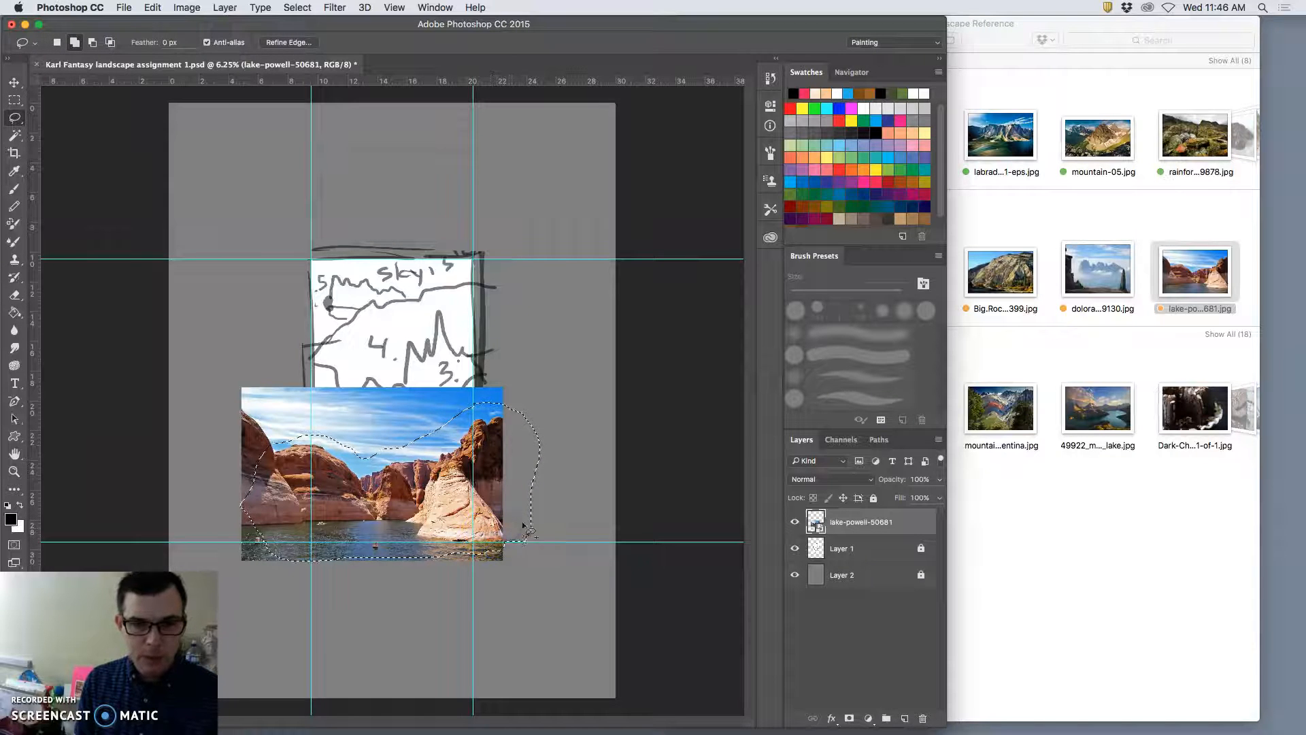
- Turn off Snap in the View settings
left_click(394, 7)
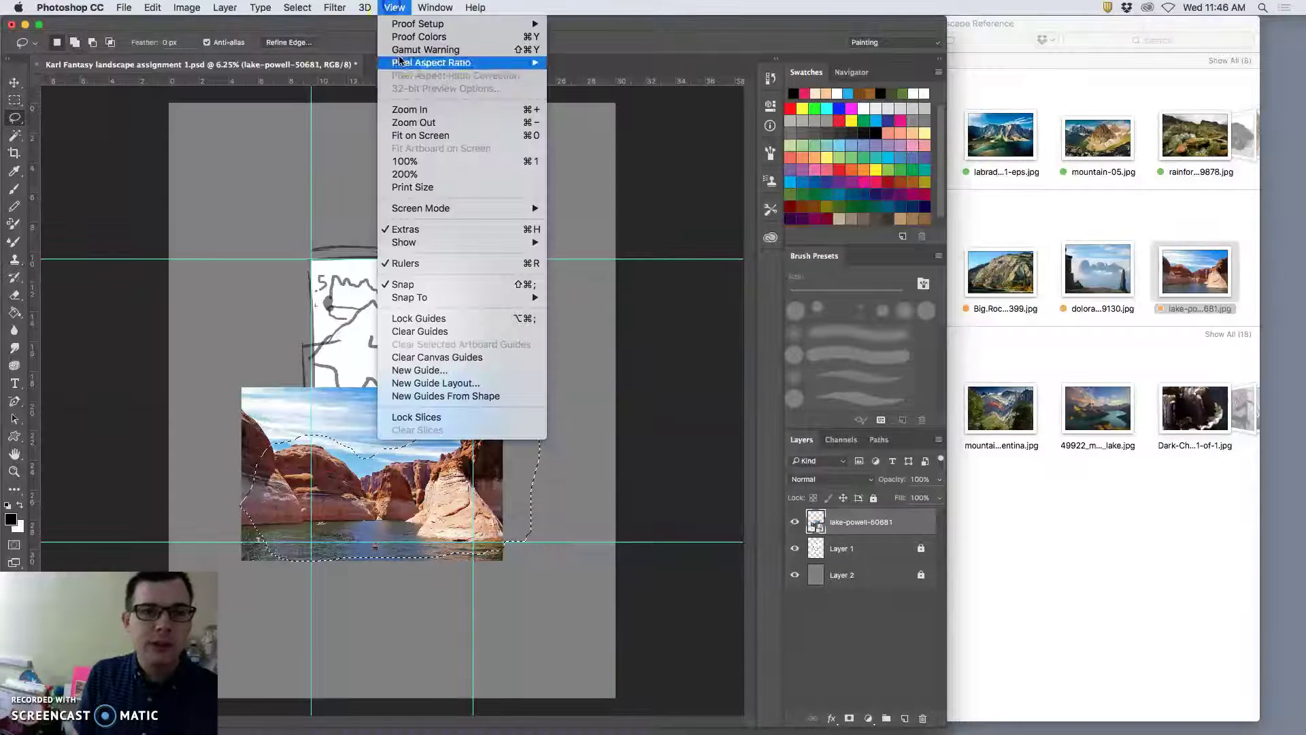
left_click(431, 285)
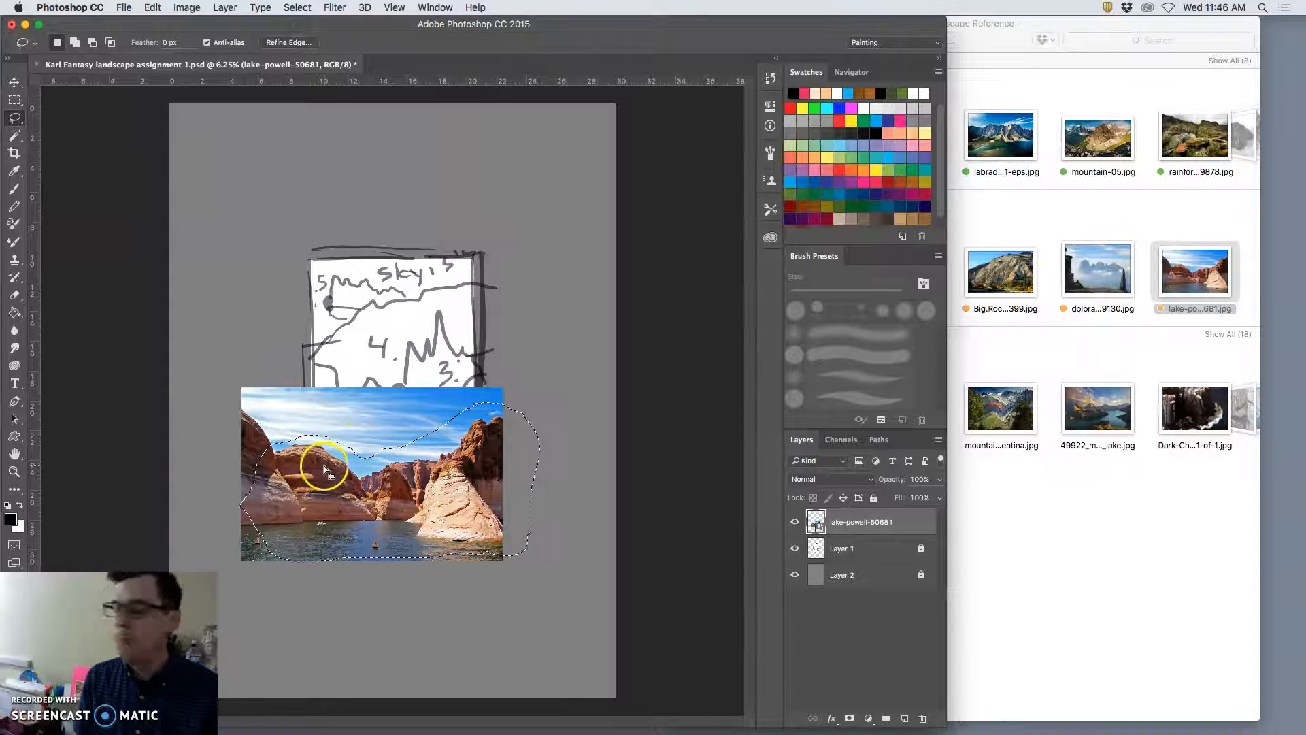
- Copy the rocks-and-water selection to a new layer, hide the full lake photo, and move the cut-out below the sketch
key("super+j")
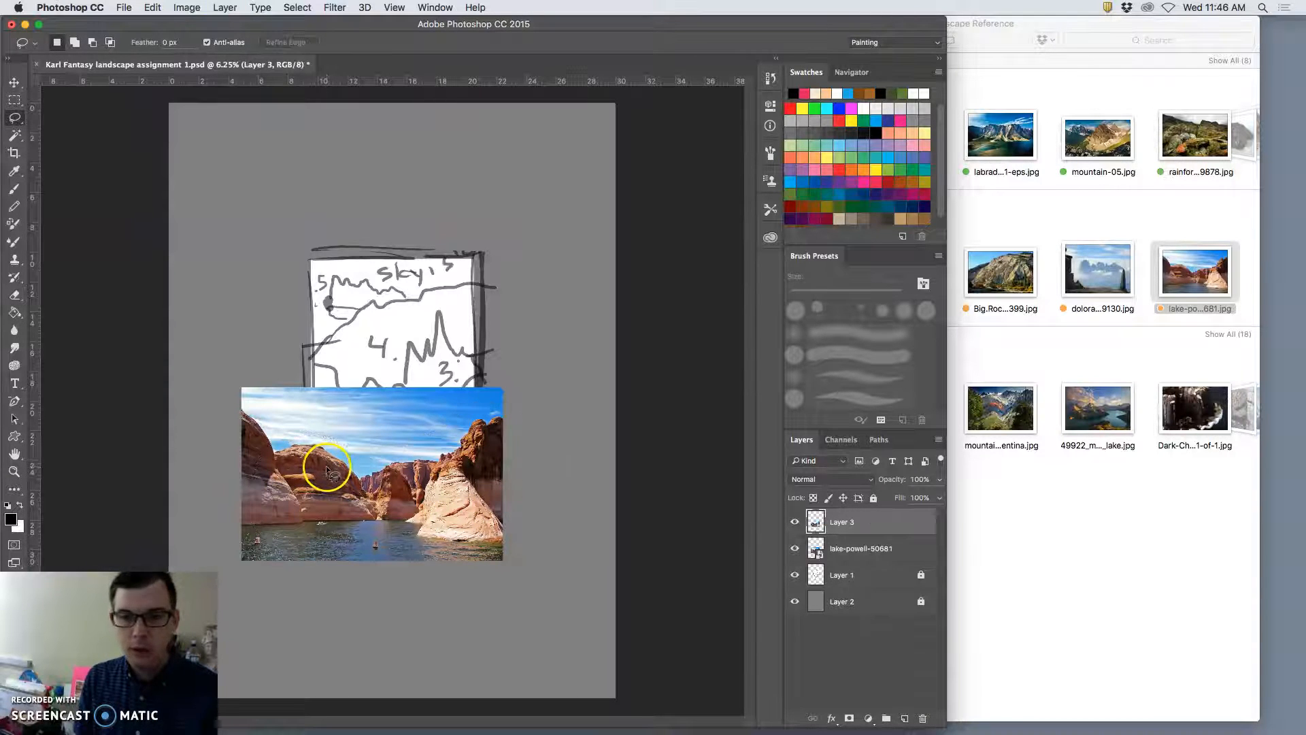
left_click(794, 548)
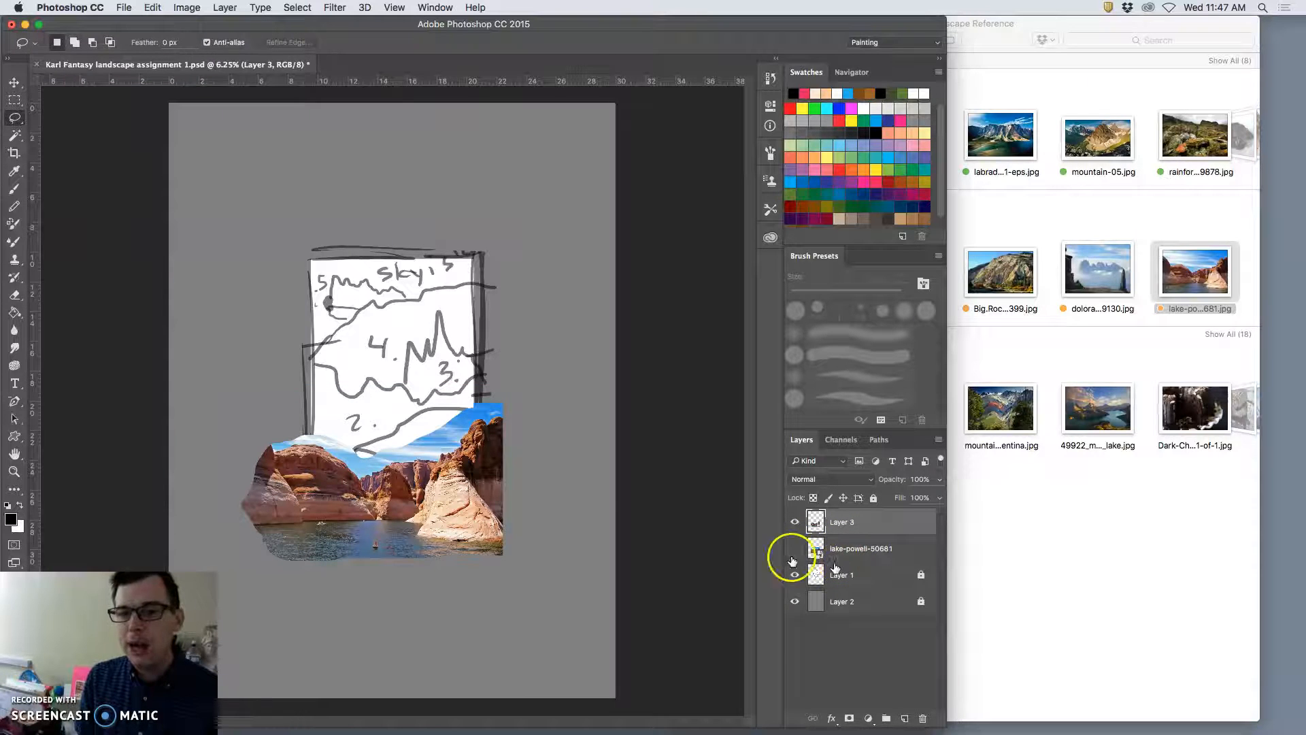
left_click(15, 84)
left_click_drag(386, 460, 450, 485)
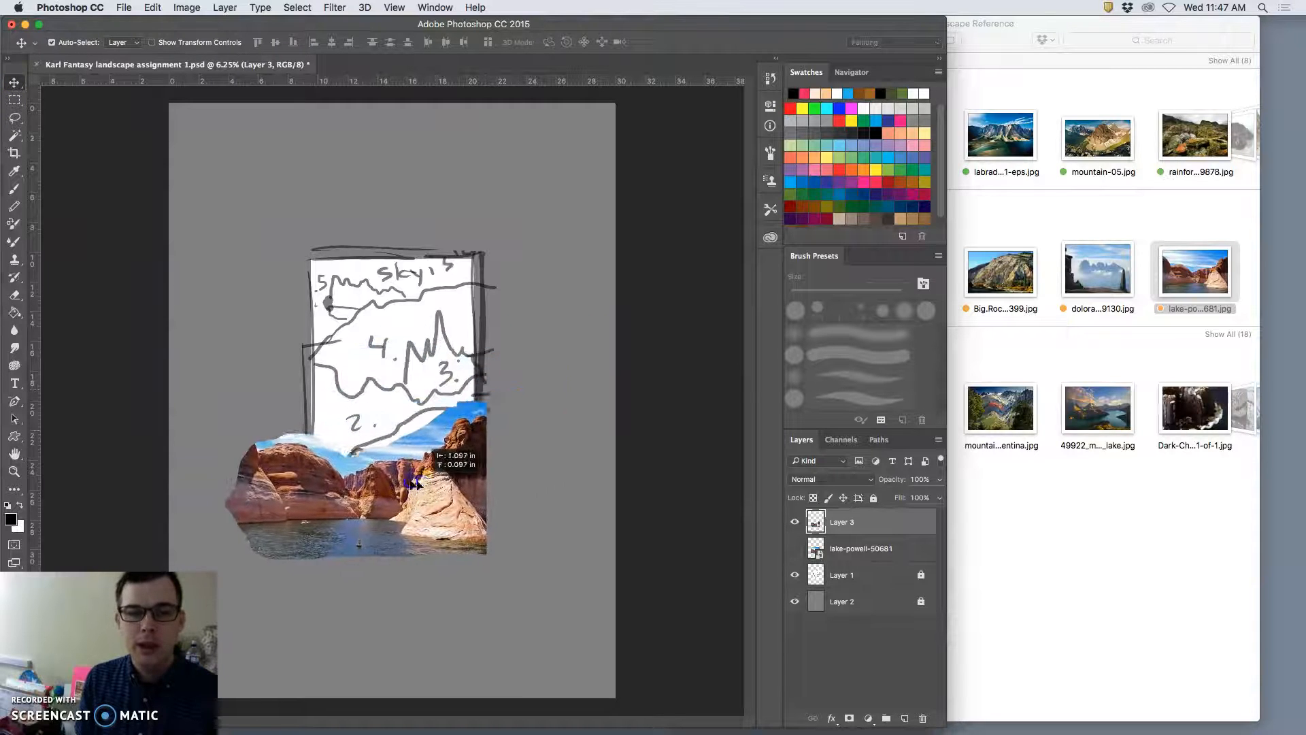
mouse_move(449, 484)
left_mouse_down()
mouse_move(426, 590)
mouse_move(429, 490)
mouse_move(511, 601)
left_mouse_up()
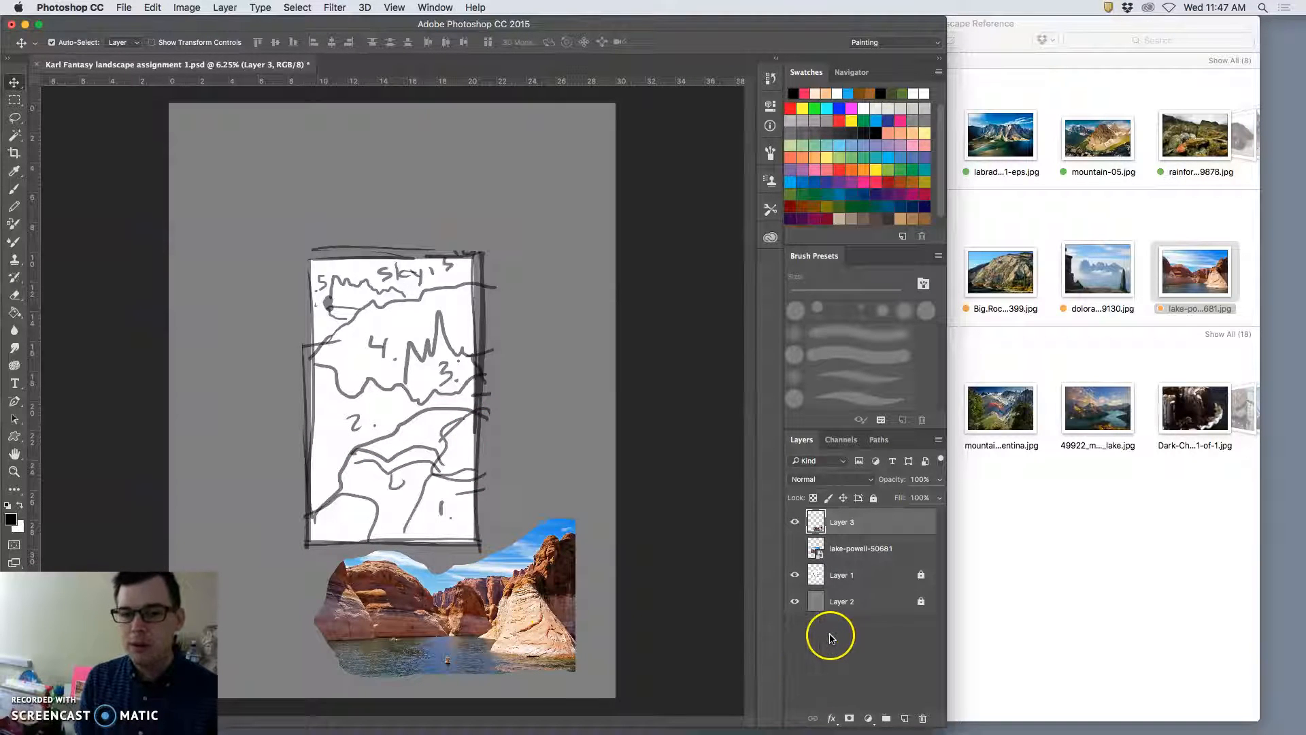
- Compare the cut-out against the full photo, then drag the hfdhdfggf bridge photo in and shrink it lower-left
left_click(795, 522)
left_click(794, 548)
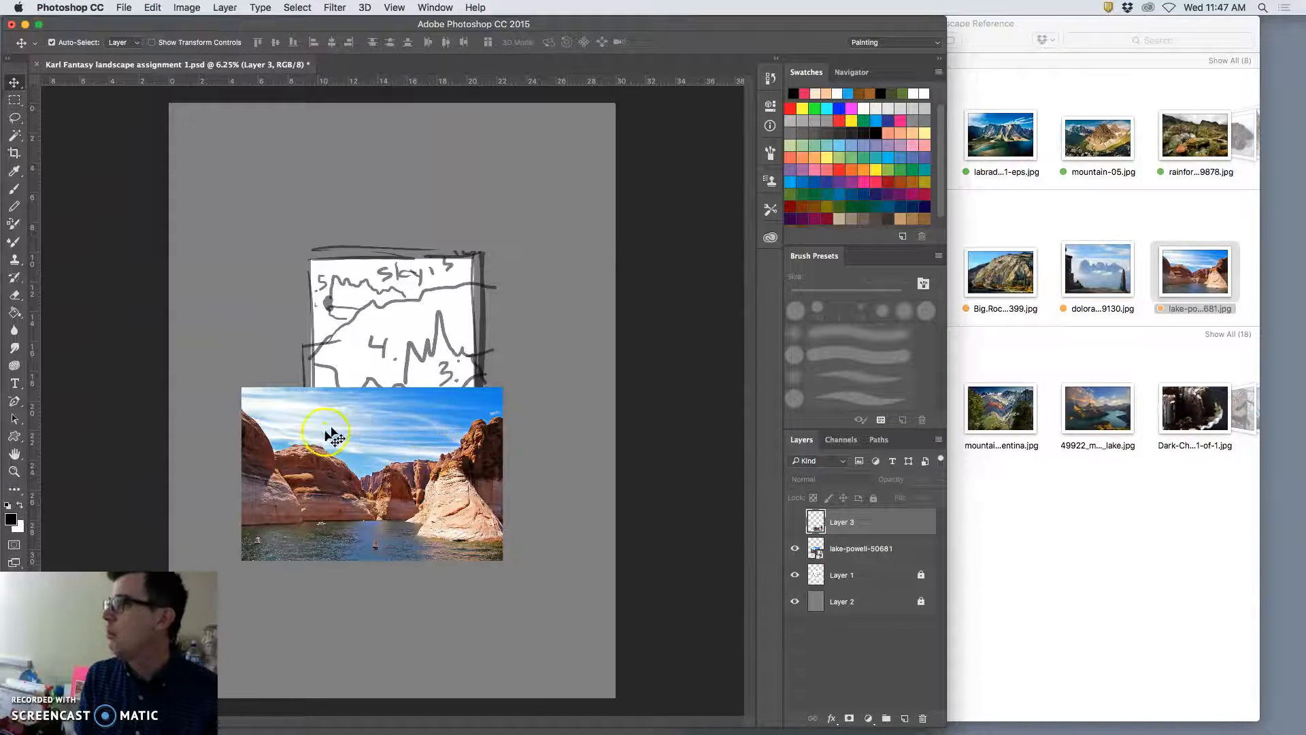
left_click(794, 547)
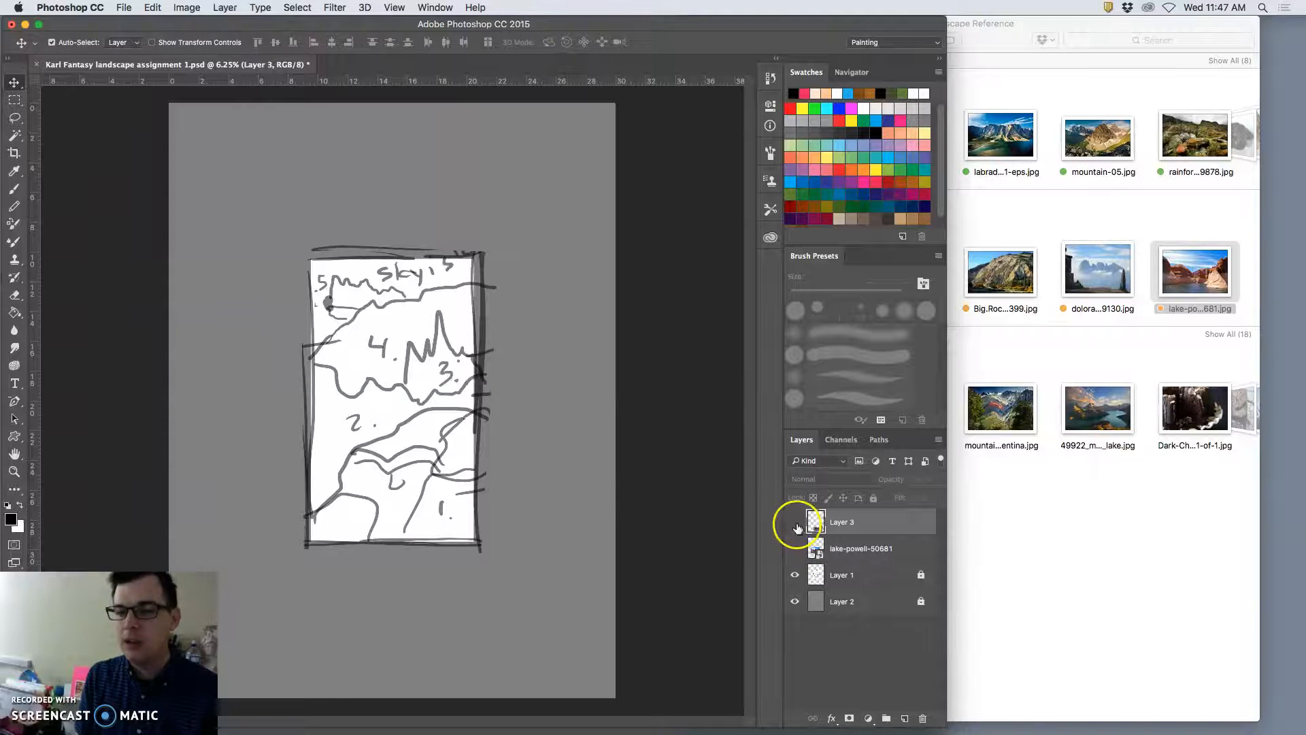
left_click(796, 542)
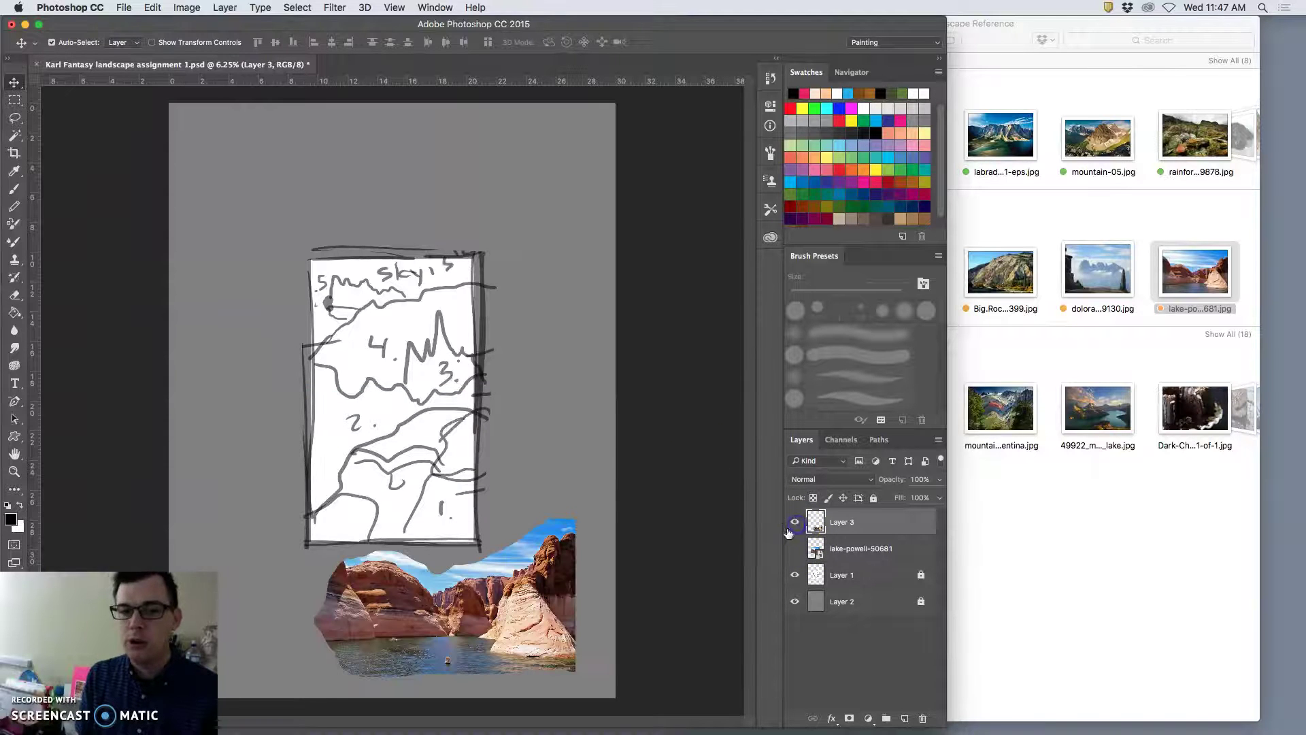
left_click(1092, 344)
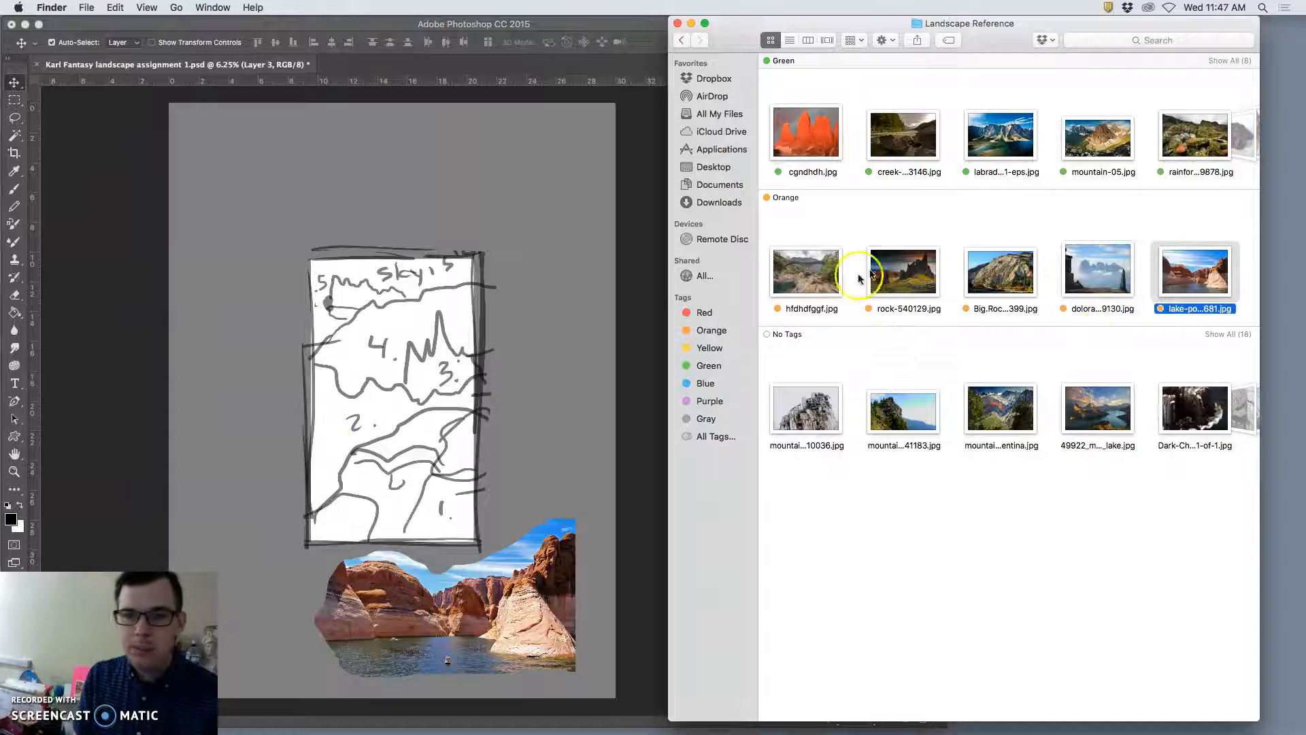
left_click_drag(807, 274, 368, 460)
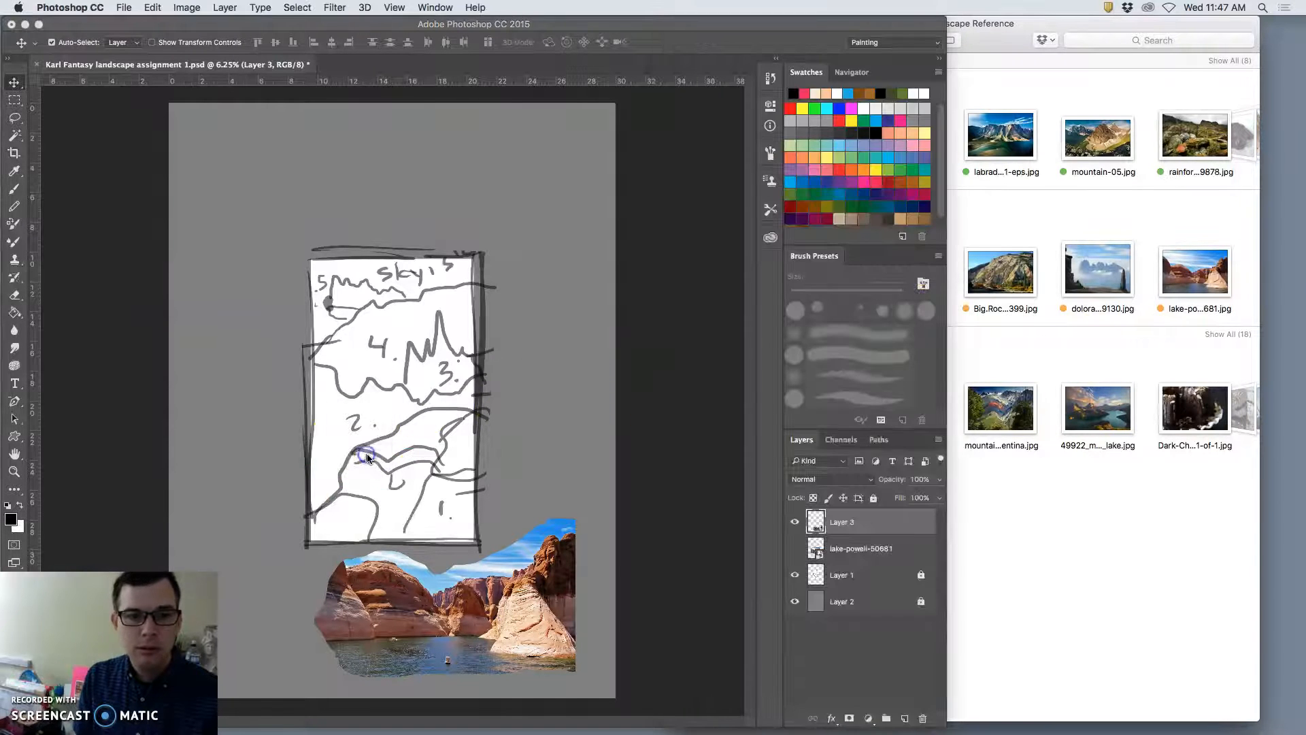
mouse_move(400, 385)
left_mouse_down()
mouse_move(378, 411)
mouse_move(426, 437)
left_mouse_up()
- Commit the bridge photo over the sketch's left side and lasso a rough outline around the bridge
key("Return")
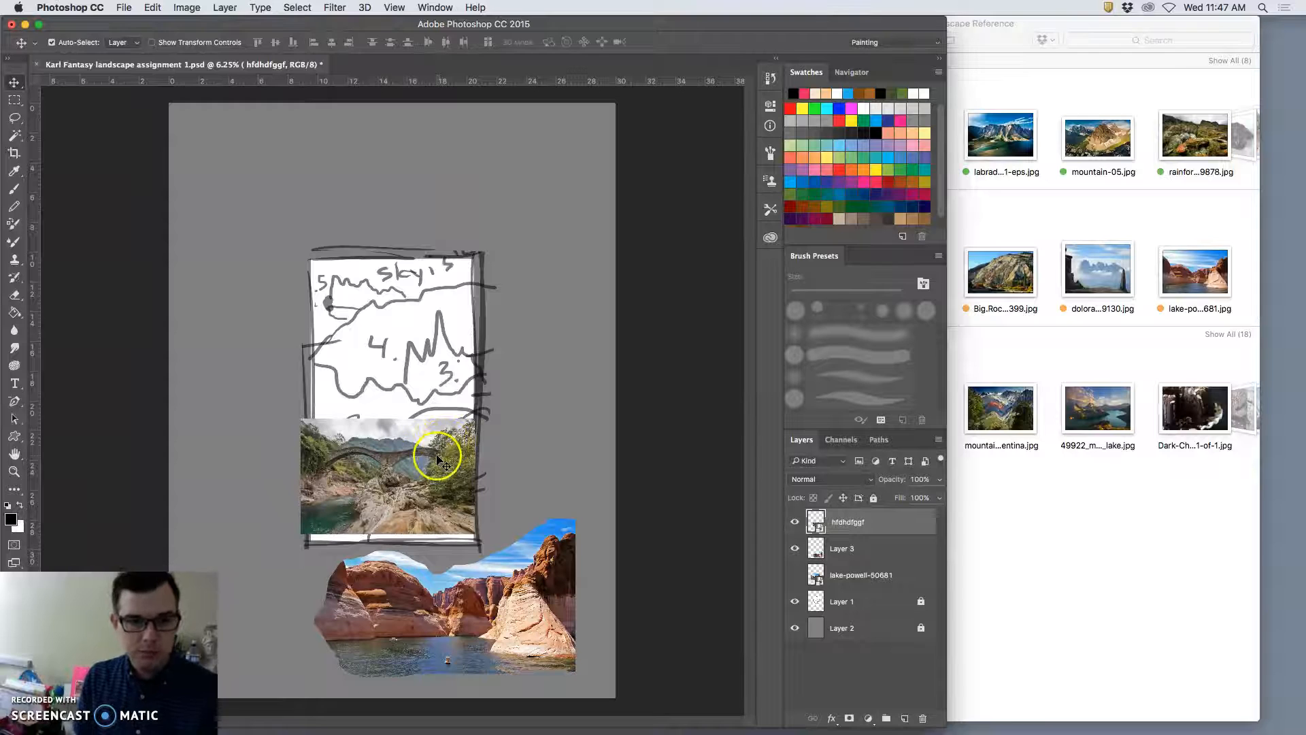
left_click_drag(416, 459, 359, 398)
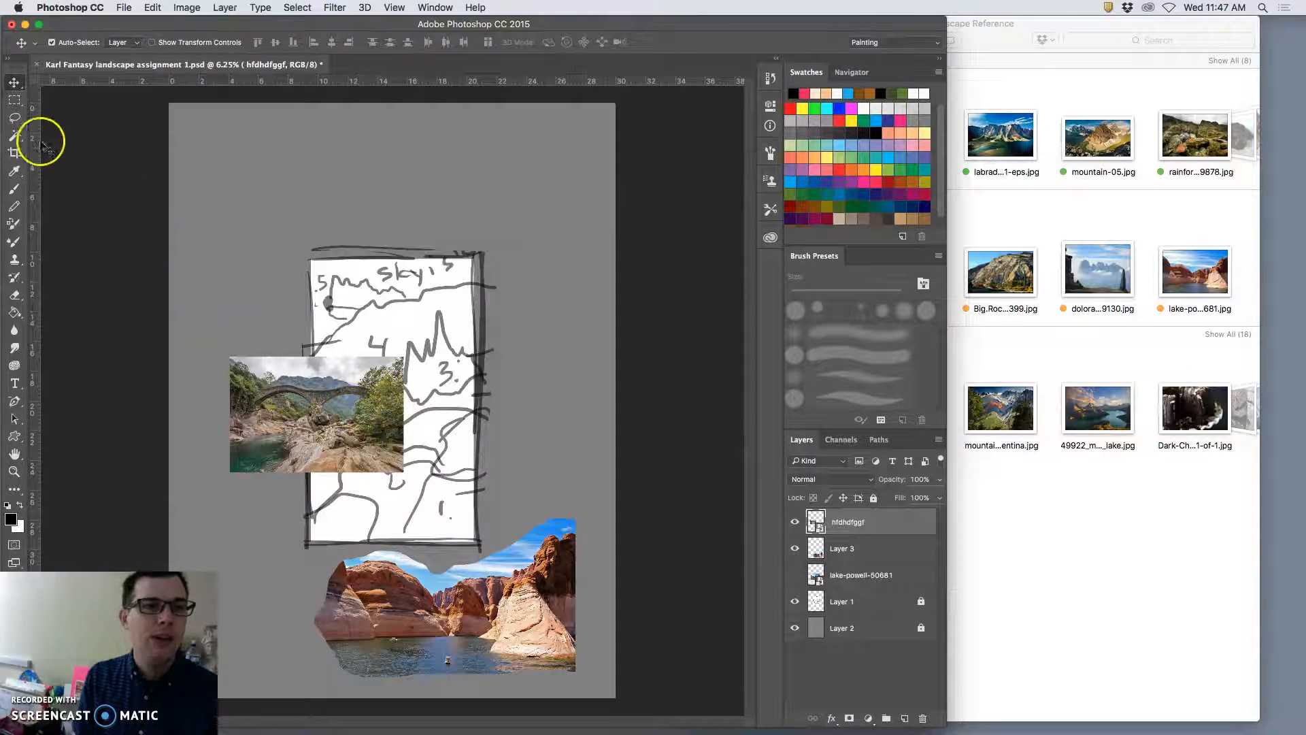
left_click(14, 119)
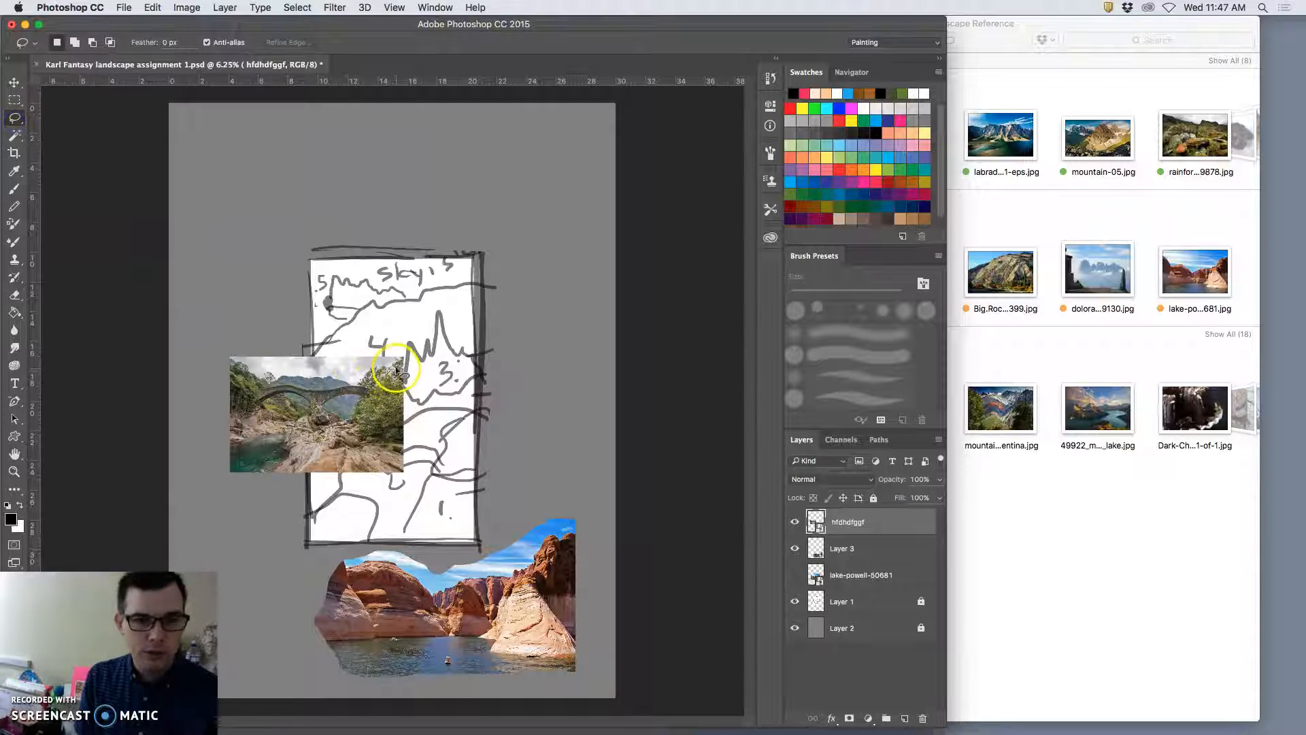
left_click_drag(388, 366, 255, 363)
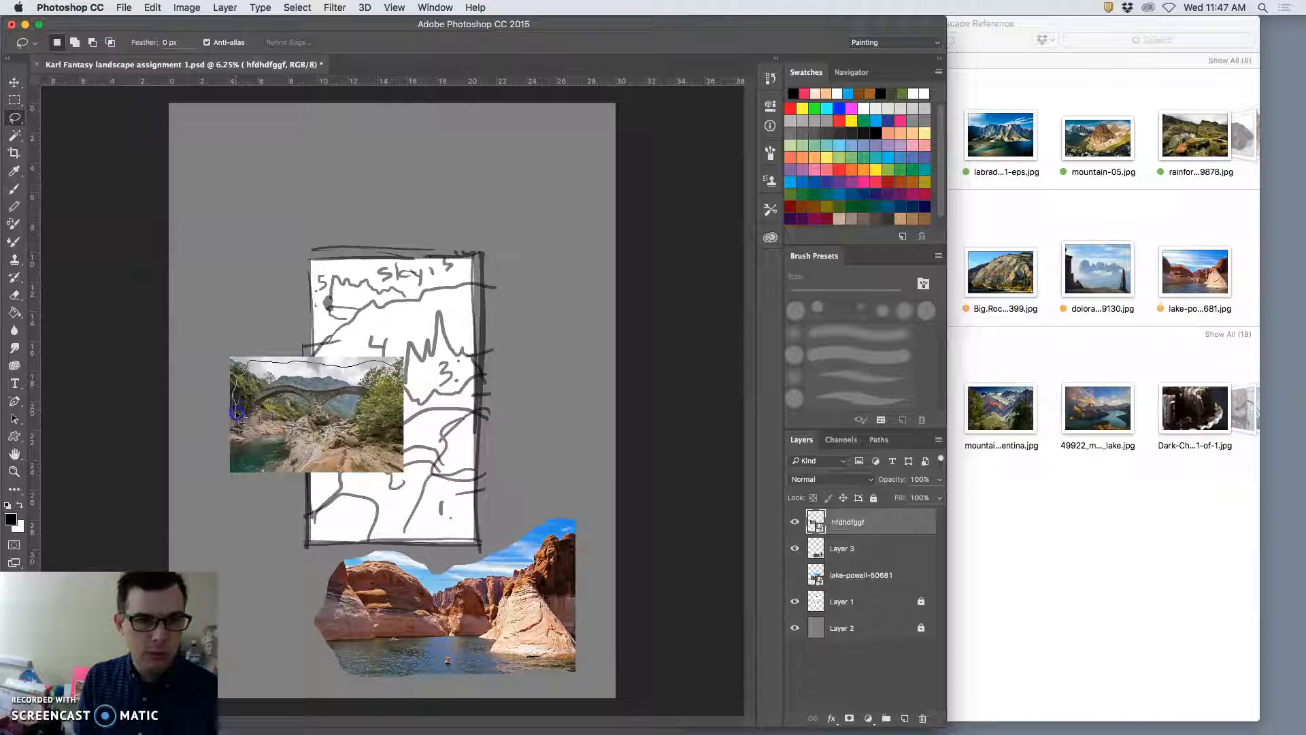
left_click_drag(243, 454, 274, 465)
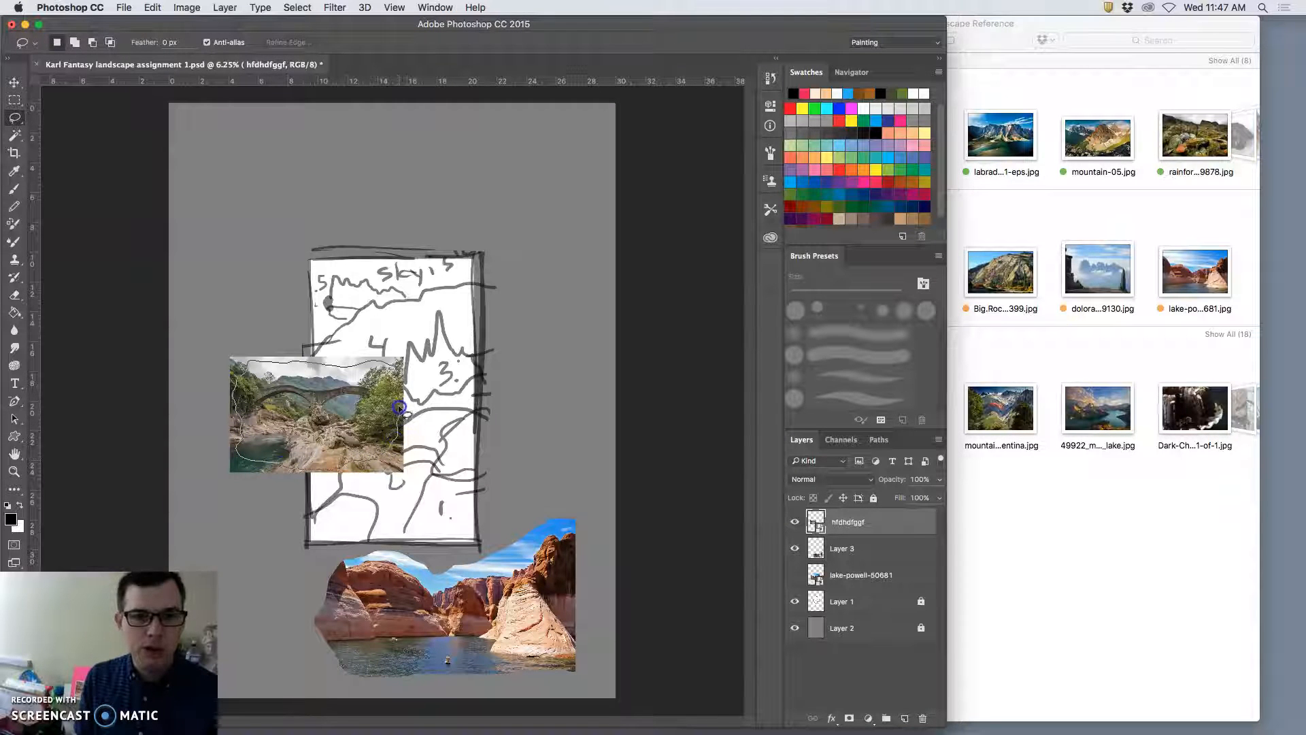
left_click_drag(395, 366, 395, 366)
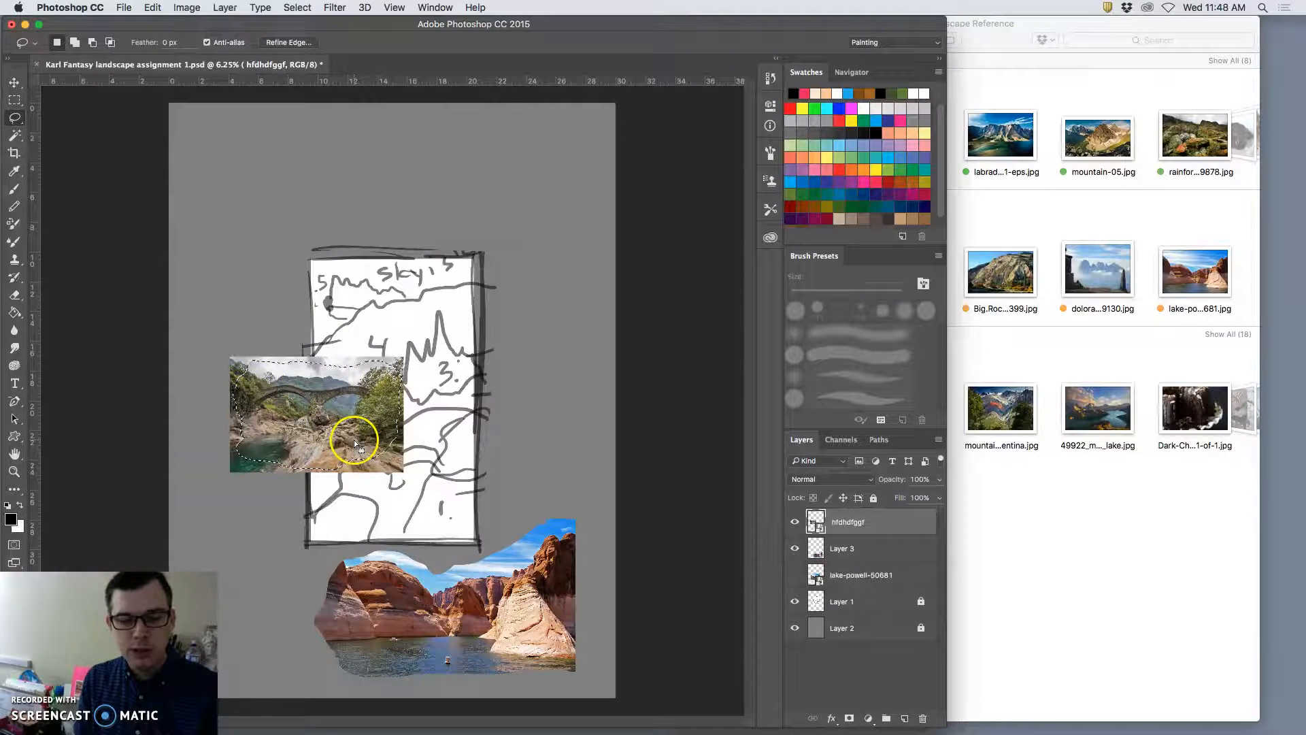
- Copy the bridge piece to Layer 4, hide the original photo, and move the cut-out to the canvas's left edge
key("super+j")
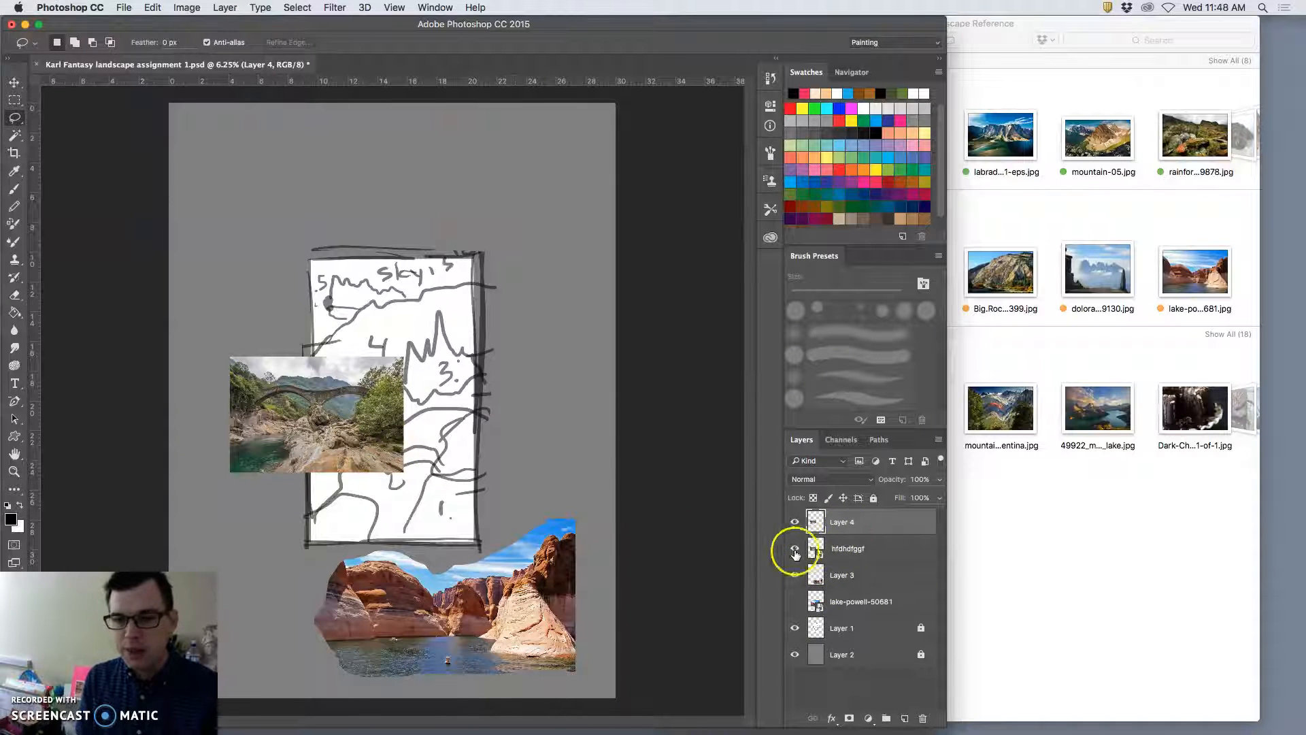
left_click(796, 549)
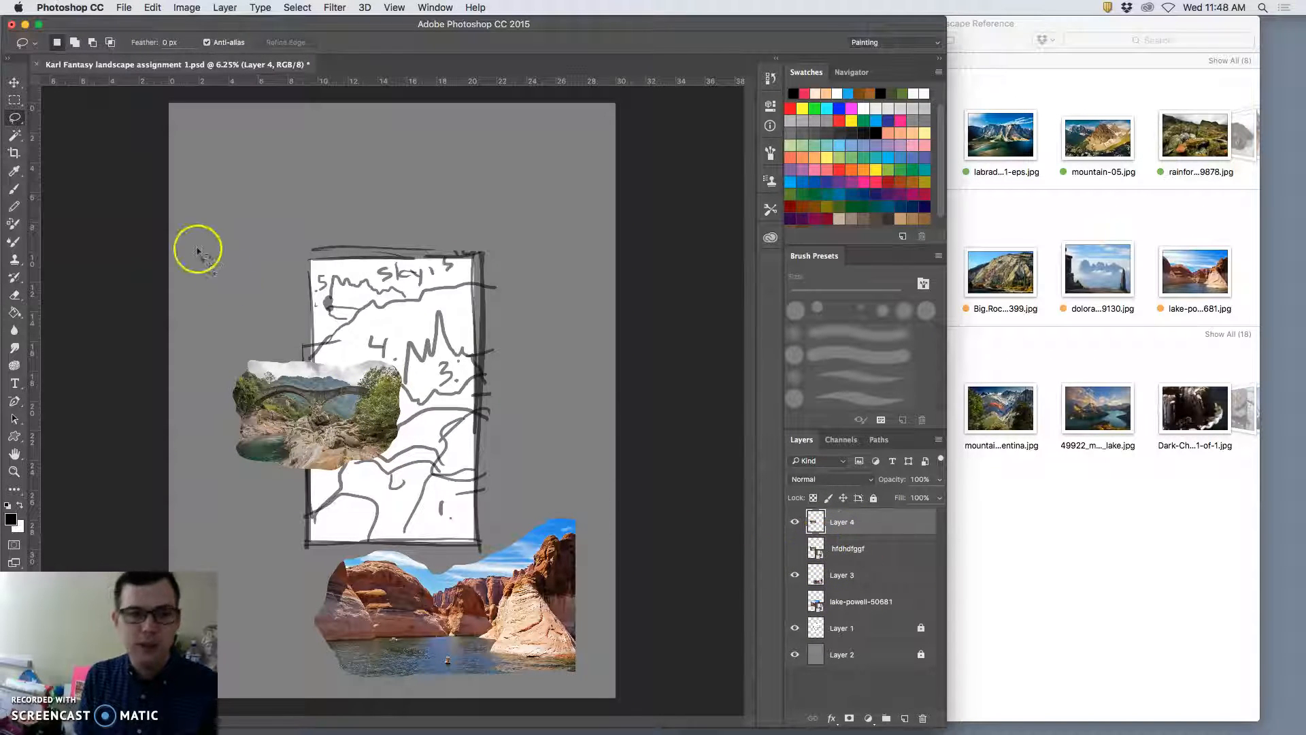
left_click(14, 82)
mouse_move(337, 408)
left_mouse_down()
mouse_move(294, 443)
mouse_move(641, 213)
mouse_move(705, 219)
left_mouse_up()
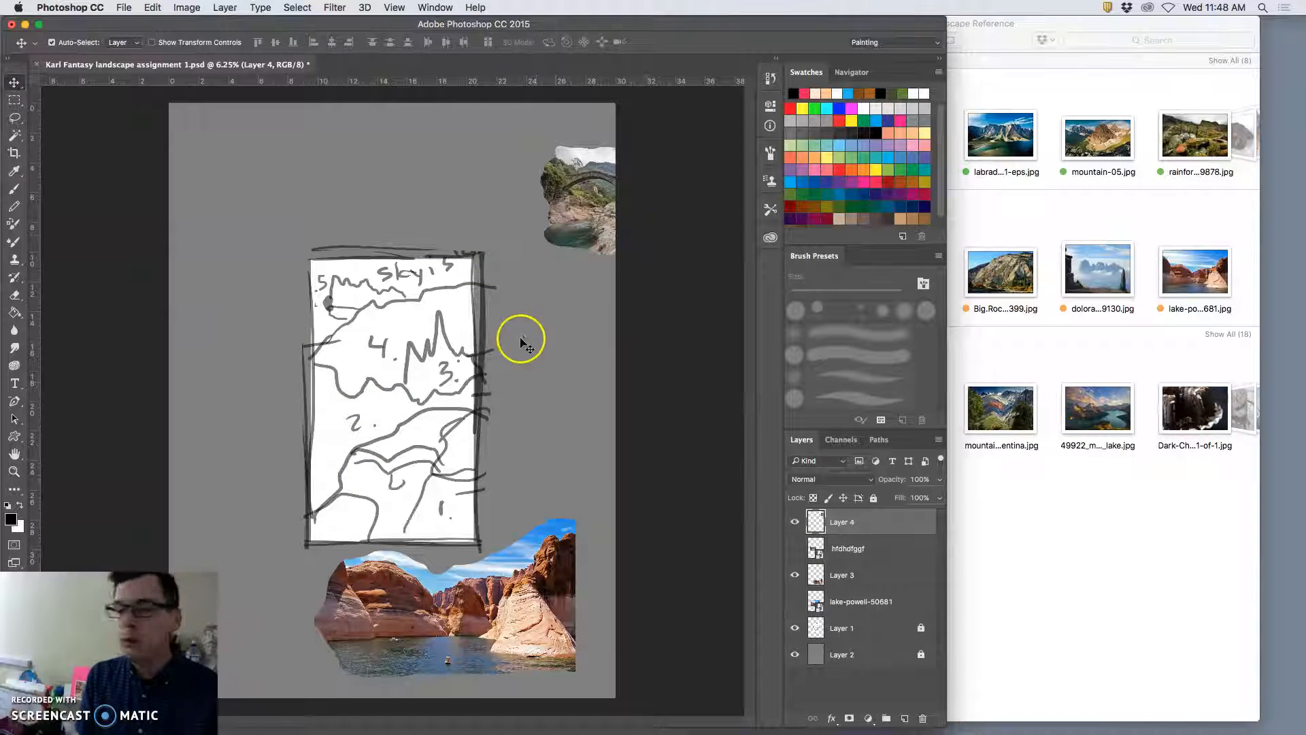
mouse_move(571, 219)
left_mouse_down()
mouse_move(487, 216)
mouse_move(556, 220)
left_mouse_up()
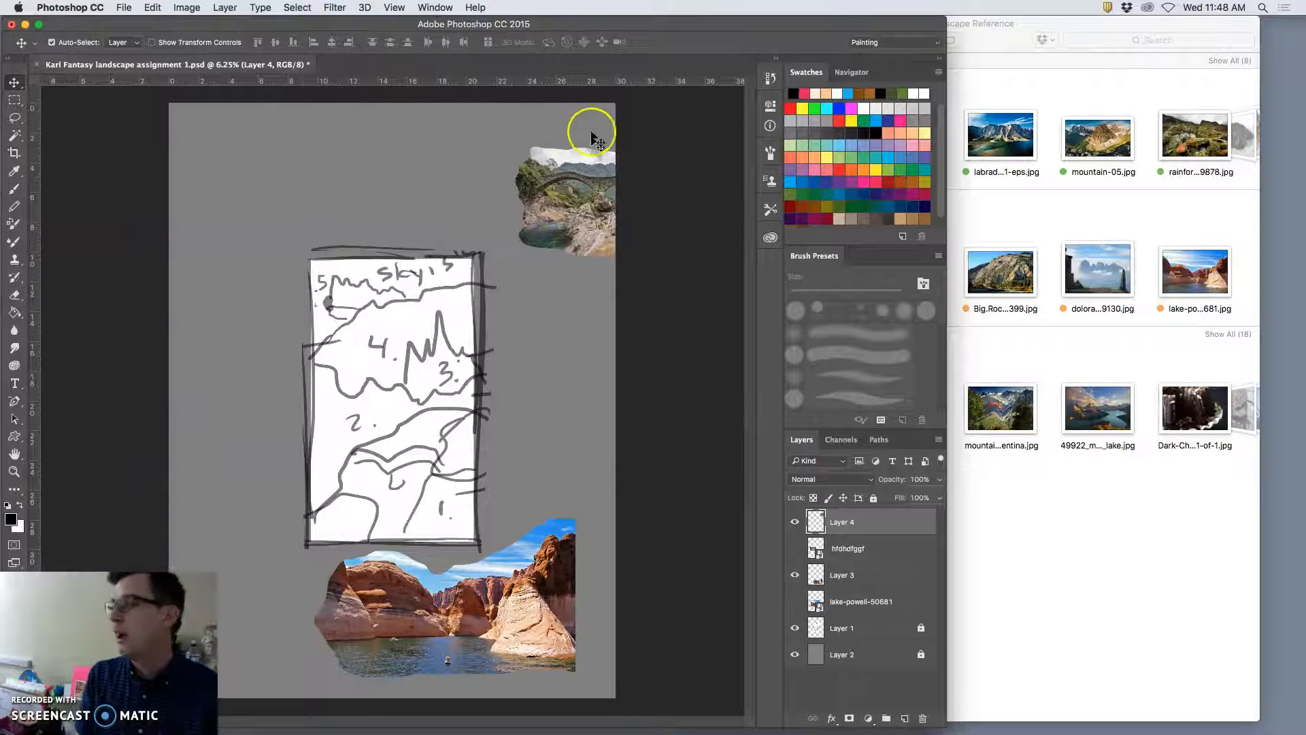
mouse_move(571, 222)
left_mouse_down()
mouse_move(508, 216)
mouse_move(151, 467)
mouse_move(178, 501)
left_mouse_up()
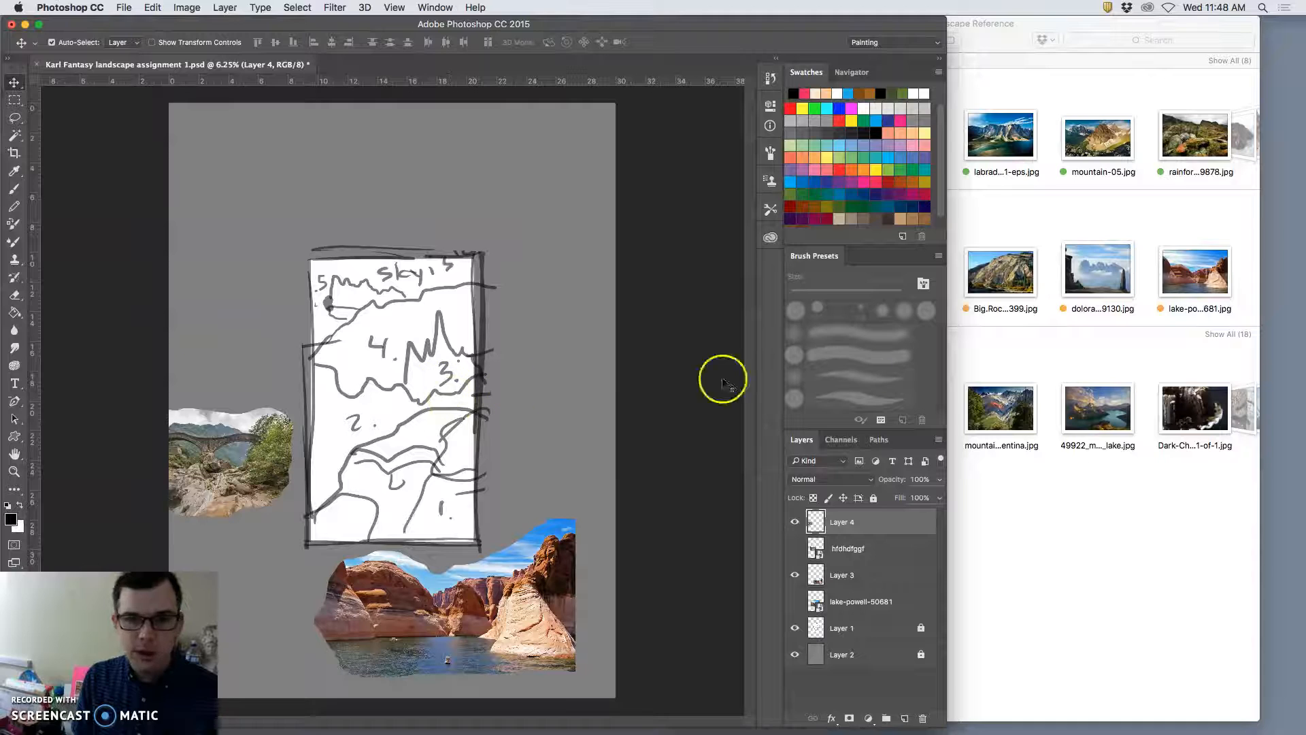
- Drag the rock spire photo from Finder, shrink it, and commit it at the top of the canvas
left_click(862, 375)
left_click_drag(904, 266, 433, 324)
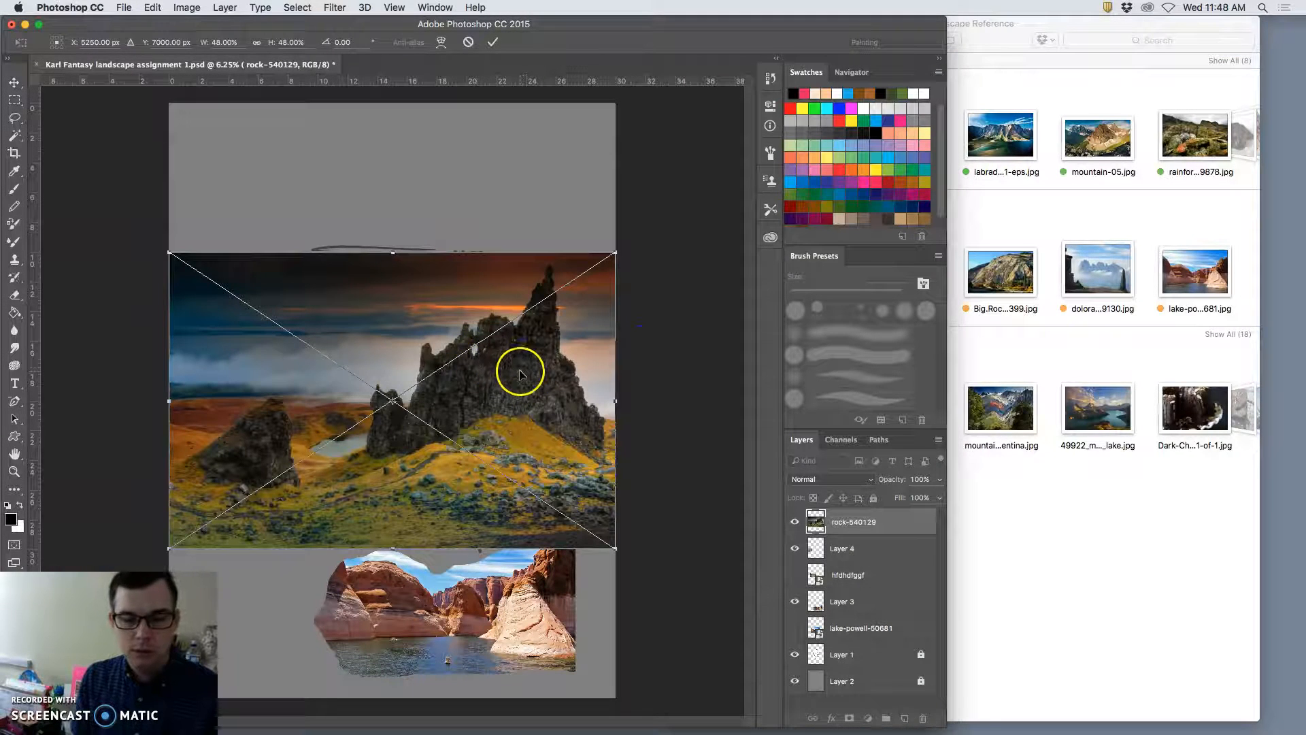
mouse_move(615, 549)
left_mouse_down()
mouse_move(424, 439)
mouse_move(497, 457)
left_mouse_up()
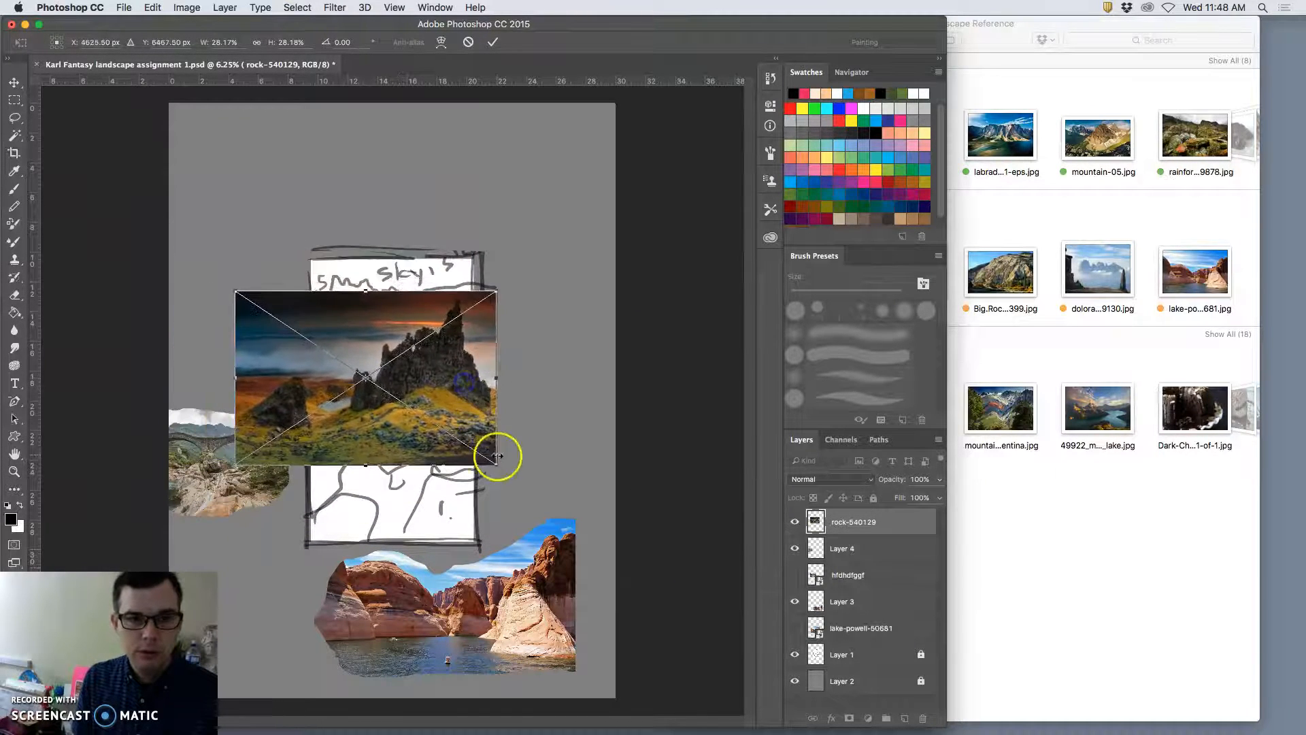
left_click_drag(489, 450, 525, 227)
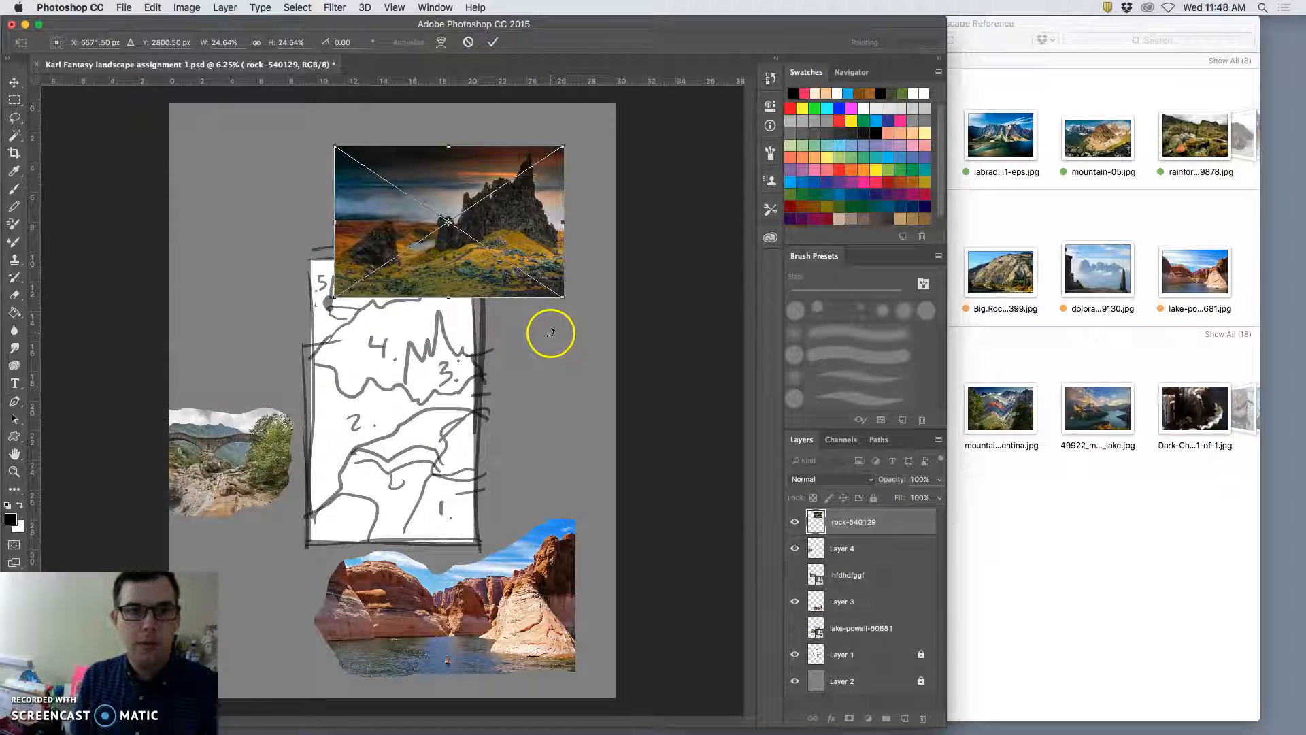
key("Return")
- Lasso the rock spires onto a new layer, hide the original photo, and move the cut-out onto the sketch
left_click(14, 120)
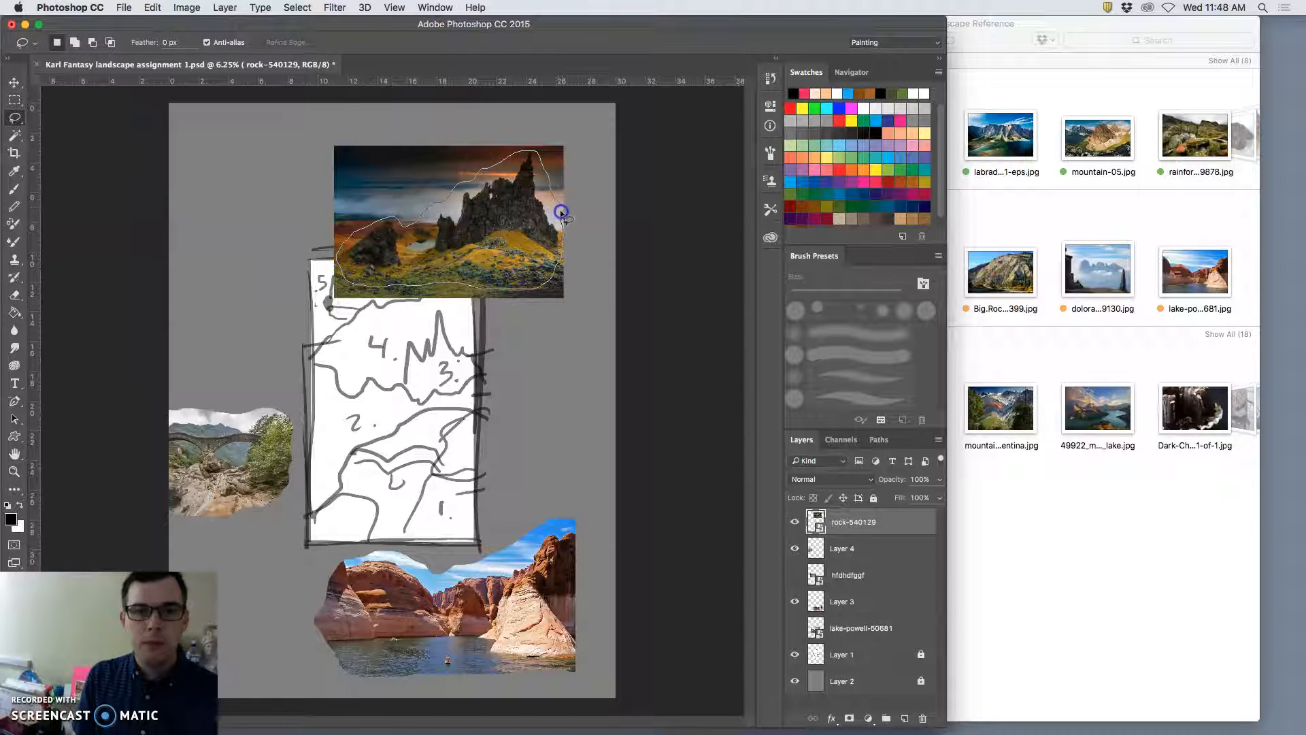
left_click_drag(560, 204, 560, 209)
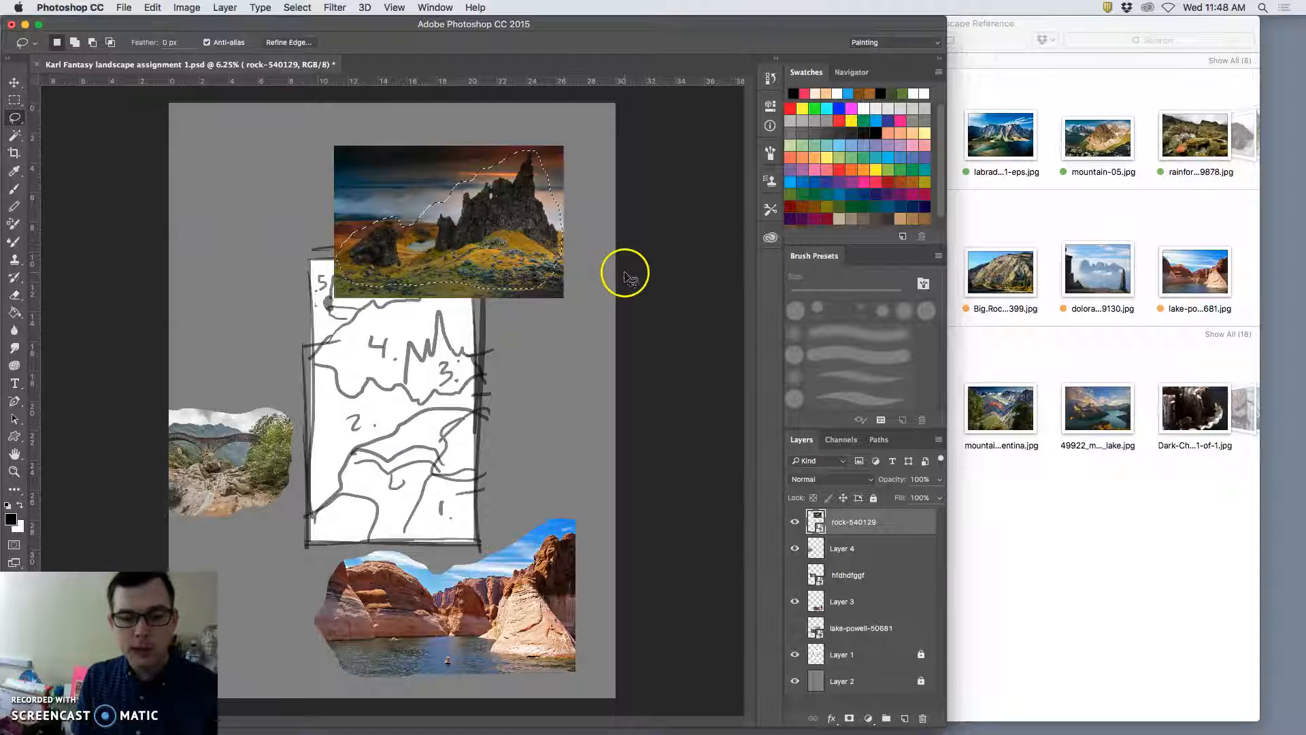
key("super+j")
left_click(795, 548)
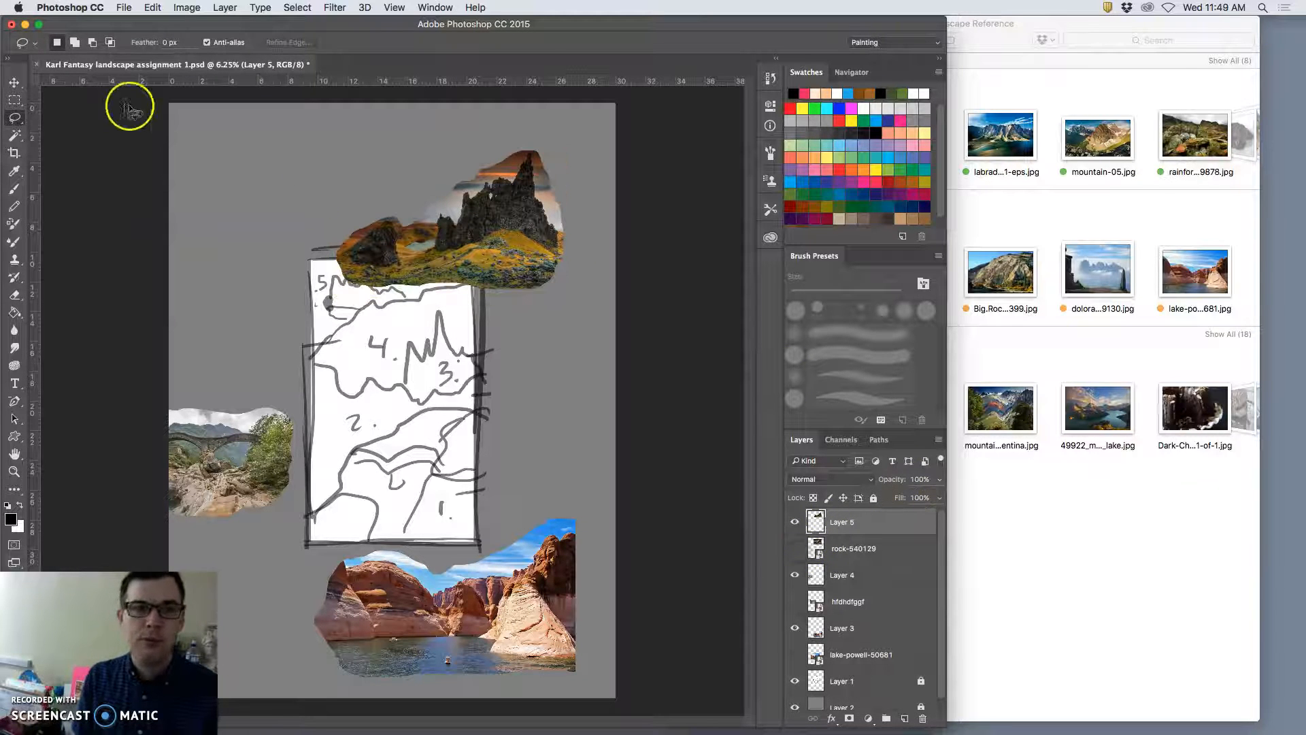
left_click(15, 82)
mouse_move(424, 217)
left_mouse_down()
mouse_move(427, 356)
mouse_move(511, 337)
left_mouse_up()
- Free-transform the rock cut-out to about three quarters size at the canvas's upper right and commit
key("super+t")
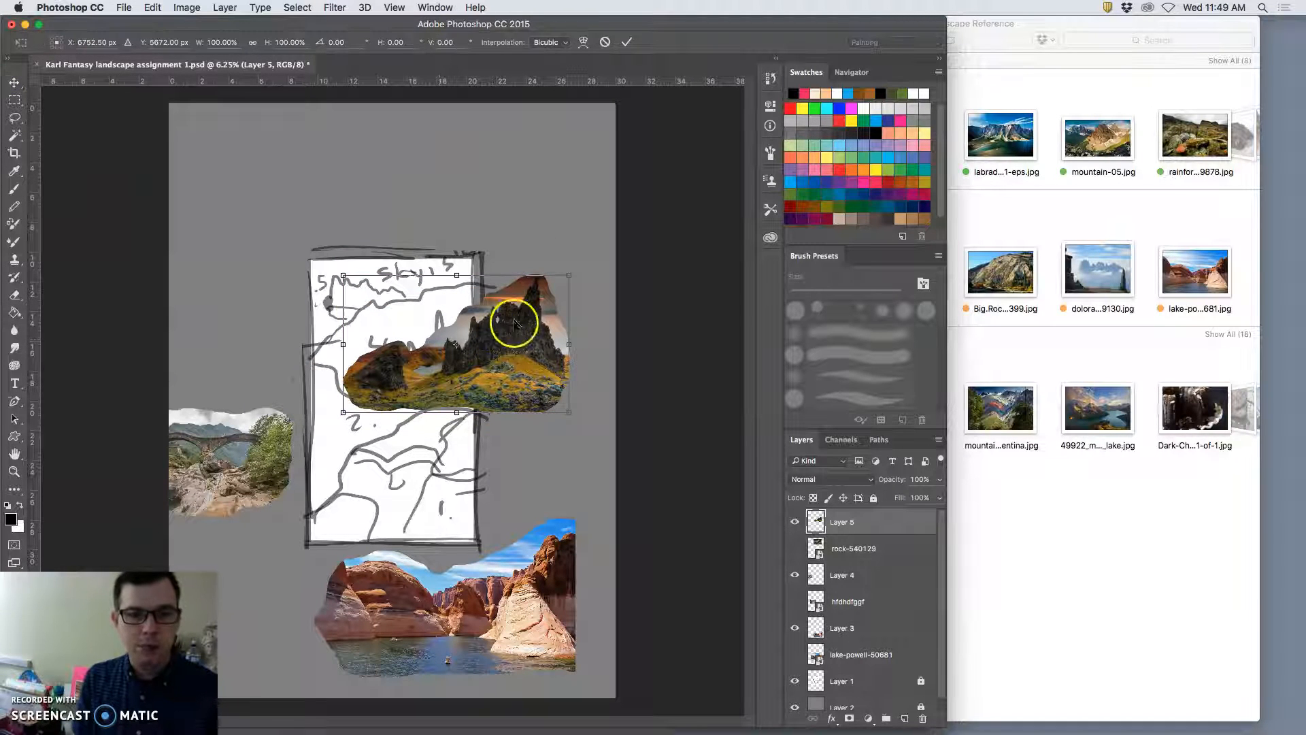
left_click_drag(345, 411, 393, 388)
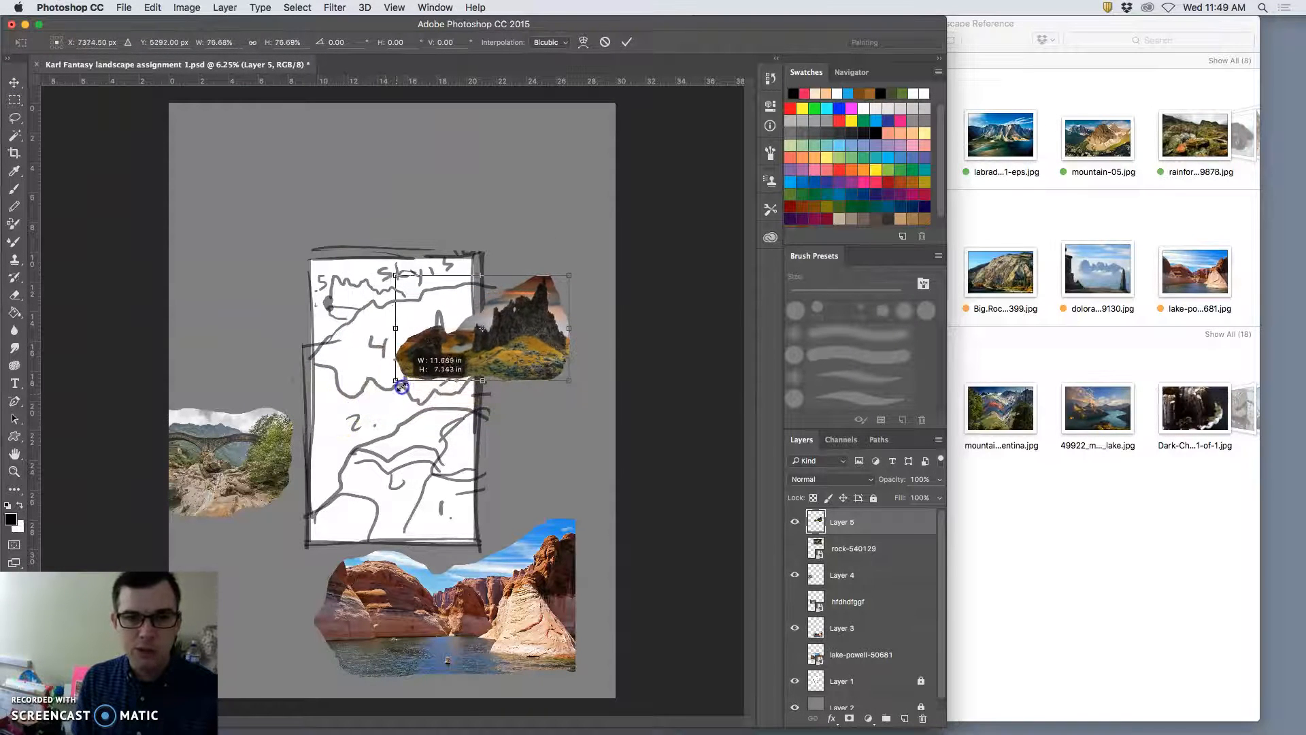
mouse_move(490, 338)
left_mouse_down()
mouse_move(465, 352)
mouse_move(462, 376)
mouse_move(569, 187)
left_mouse_up()
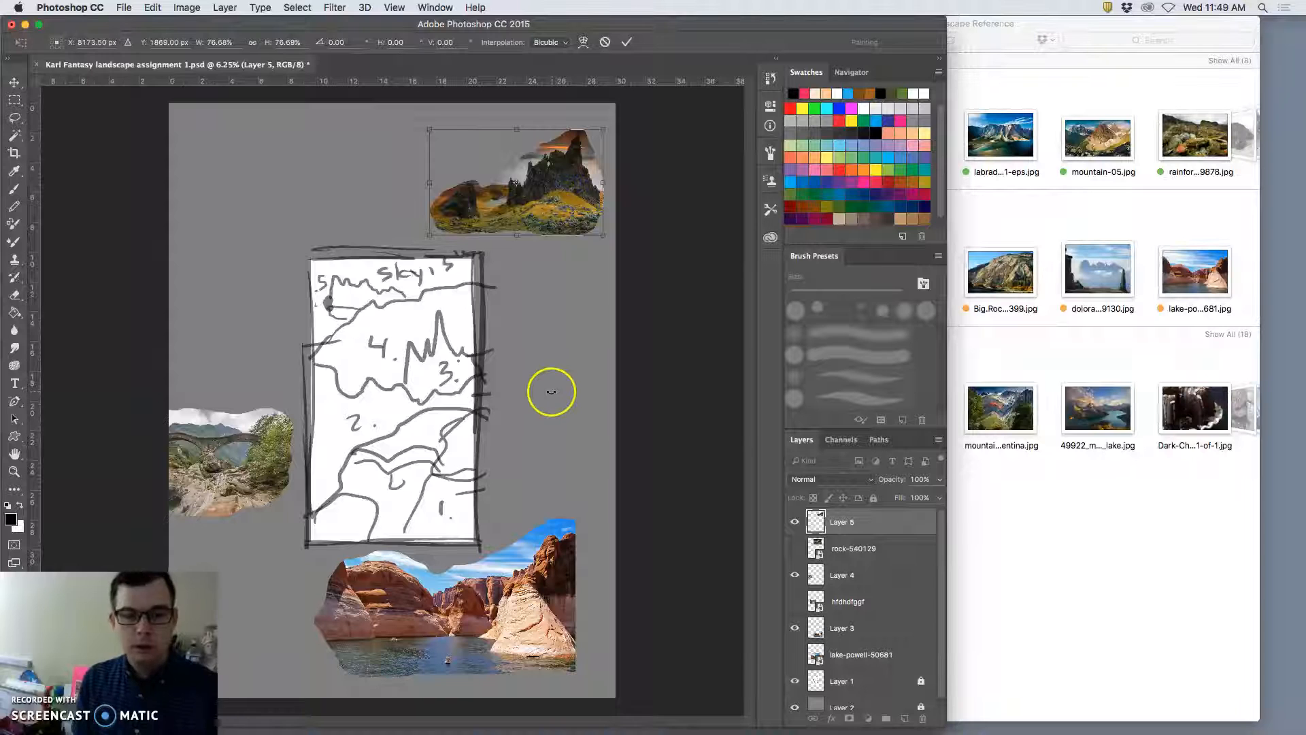
key("Return")
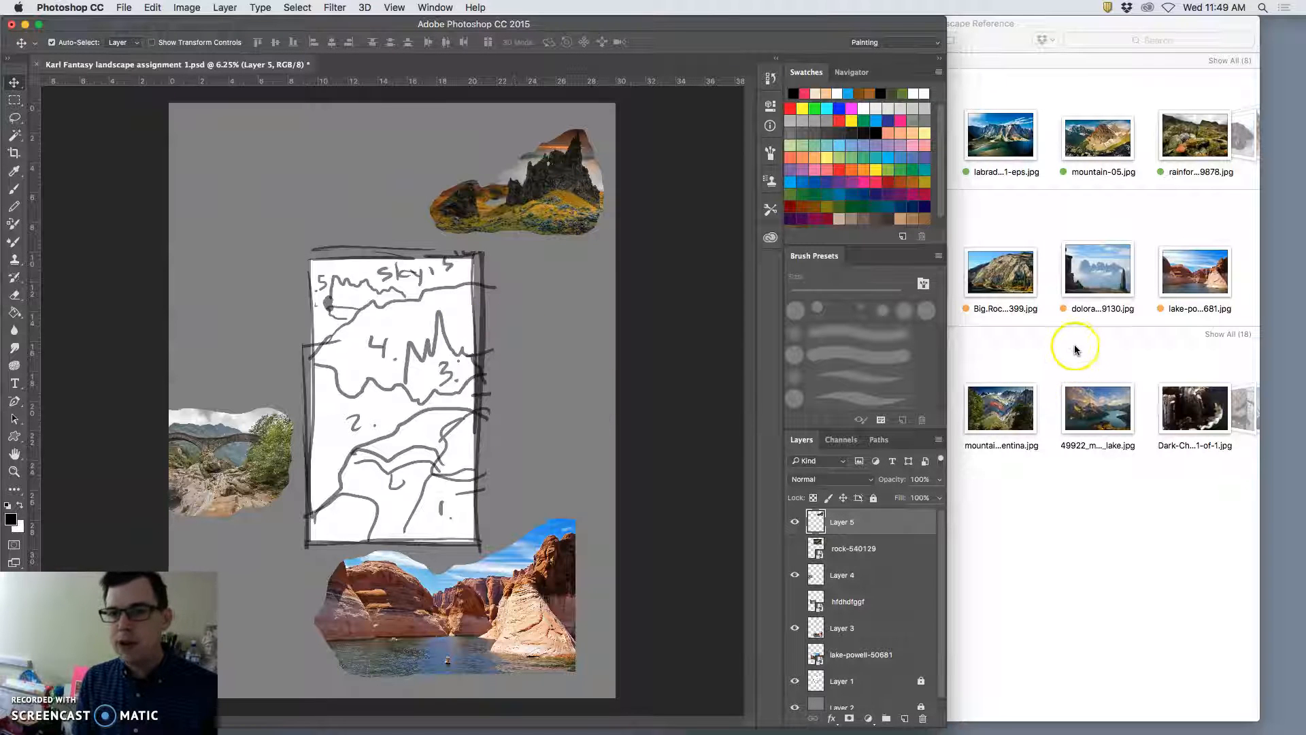
- Drag the Big Rock Candy Mountain photo in, shrink it over the sketch frame, and commit
left_click_drag(1002, 274, 446, 366)
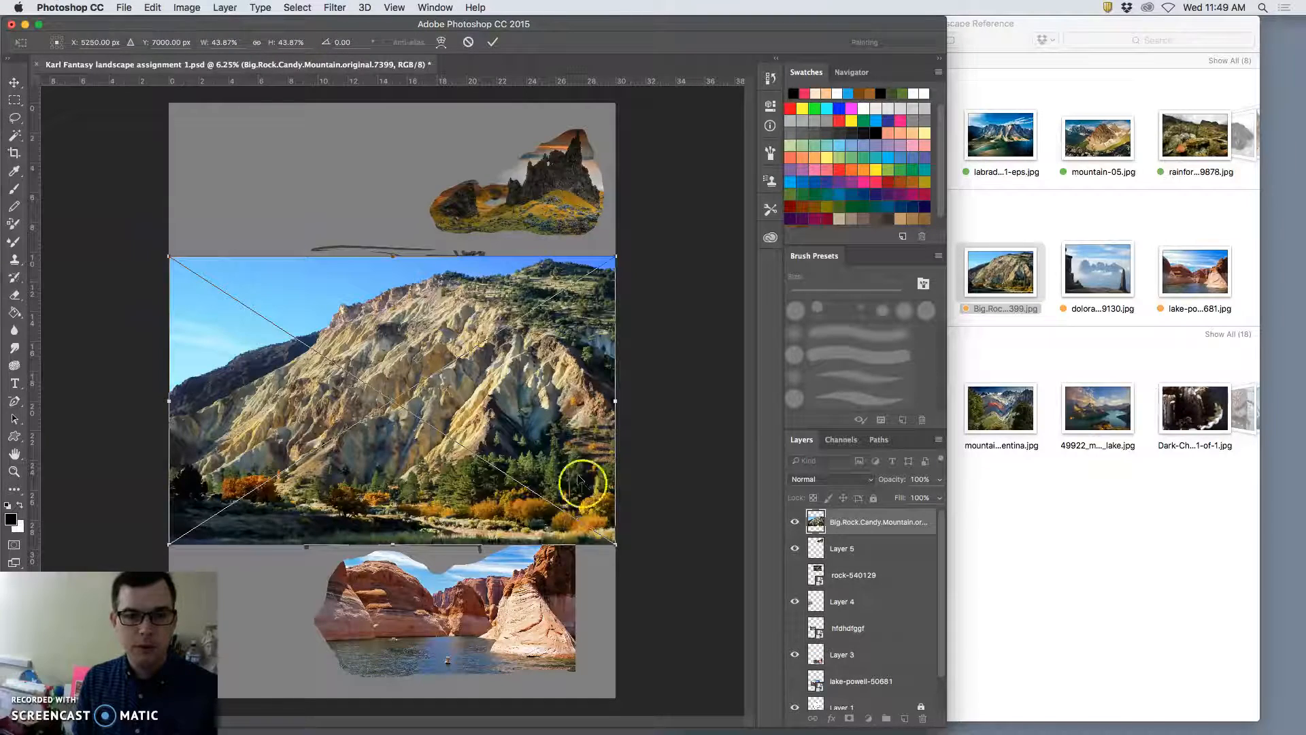
left_click_drag(608, 539, 480, 426)
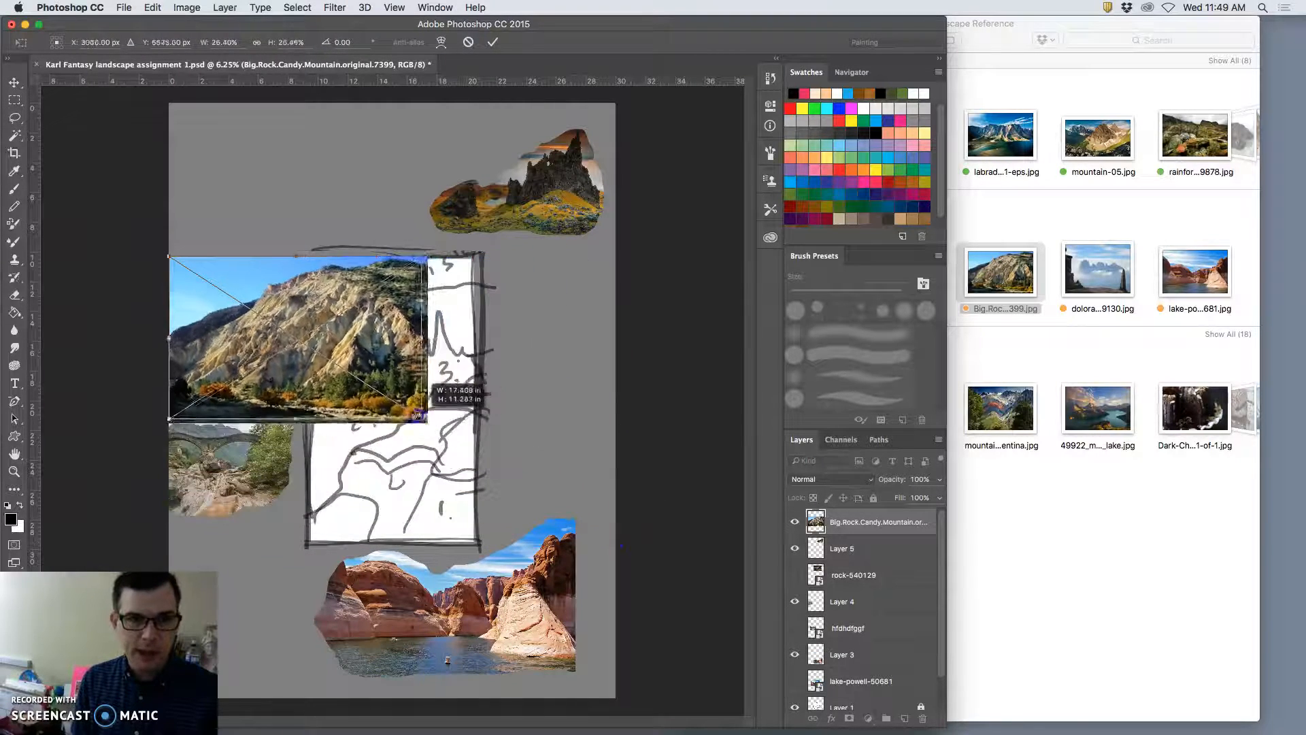
mouse_move(408, 348)
left_mouse_down()
mouse_move(442, 376)
mouse_move(480, 347)
left_mouse_up()
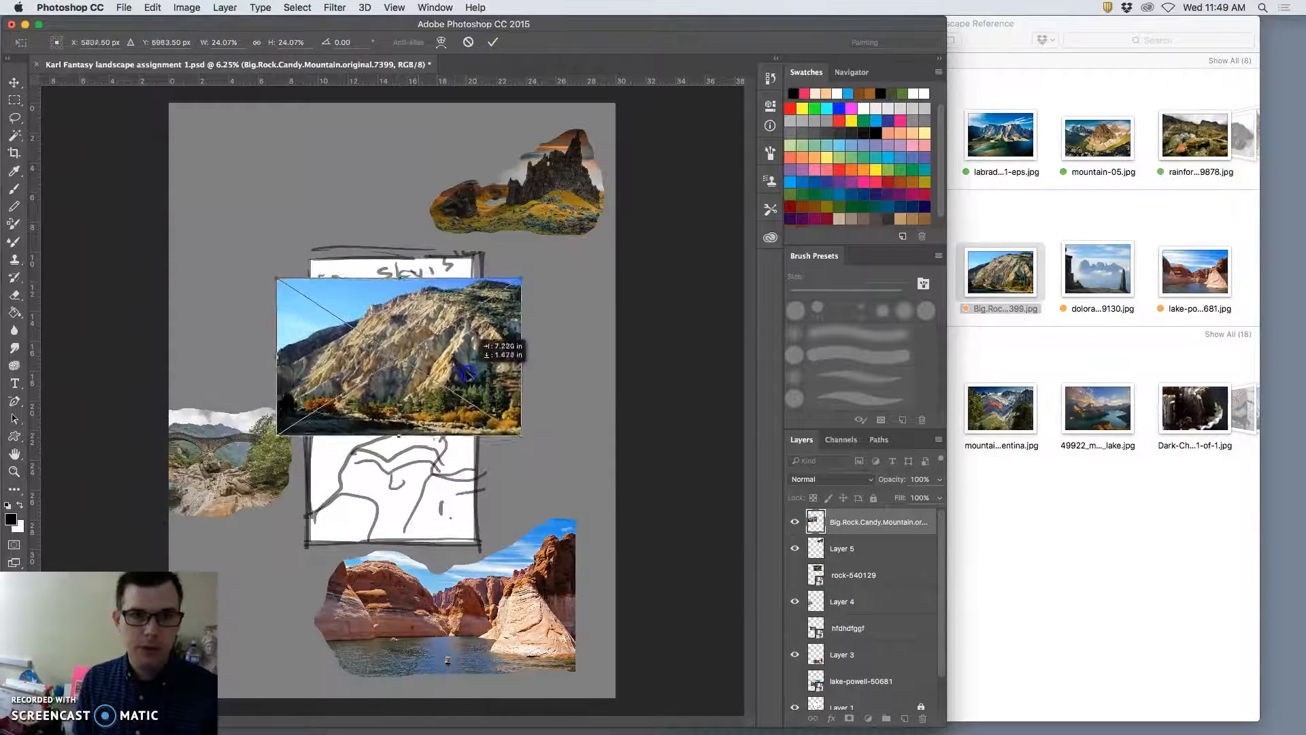
left_click_drag(514, 429, 490, 413)
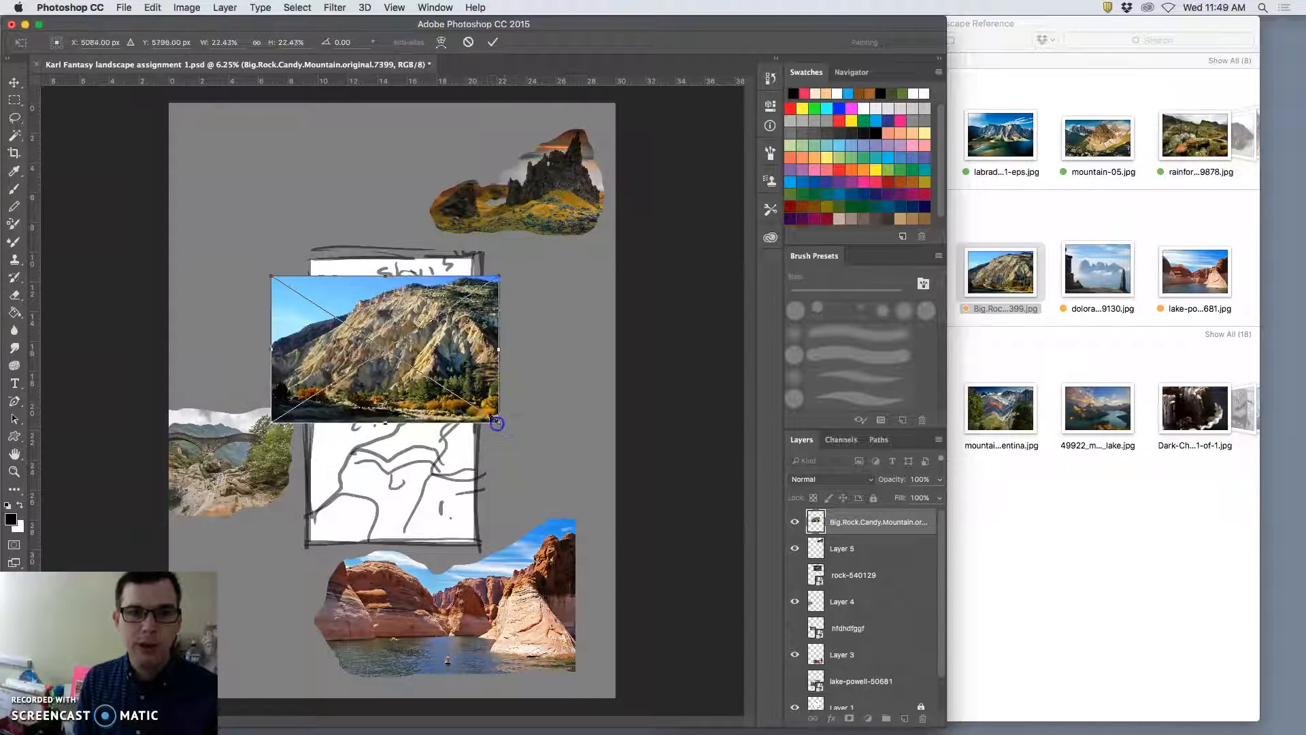
mouse_move(439, 378)
left_mouse_down()
mouse_move(470, 408)
mouse_move(483, 391)
left_mouse_up()
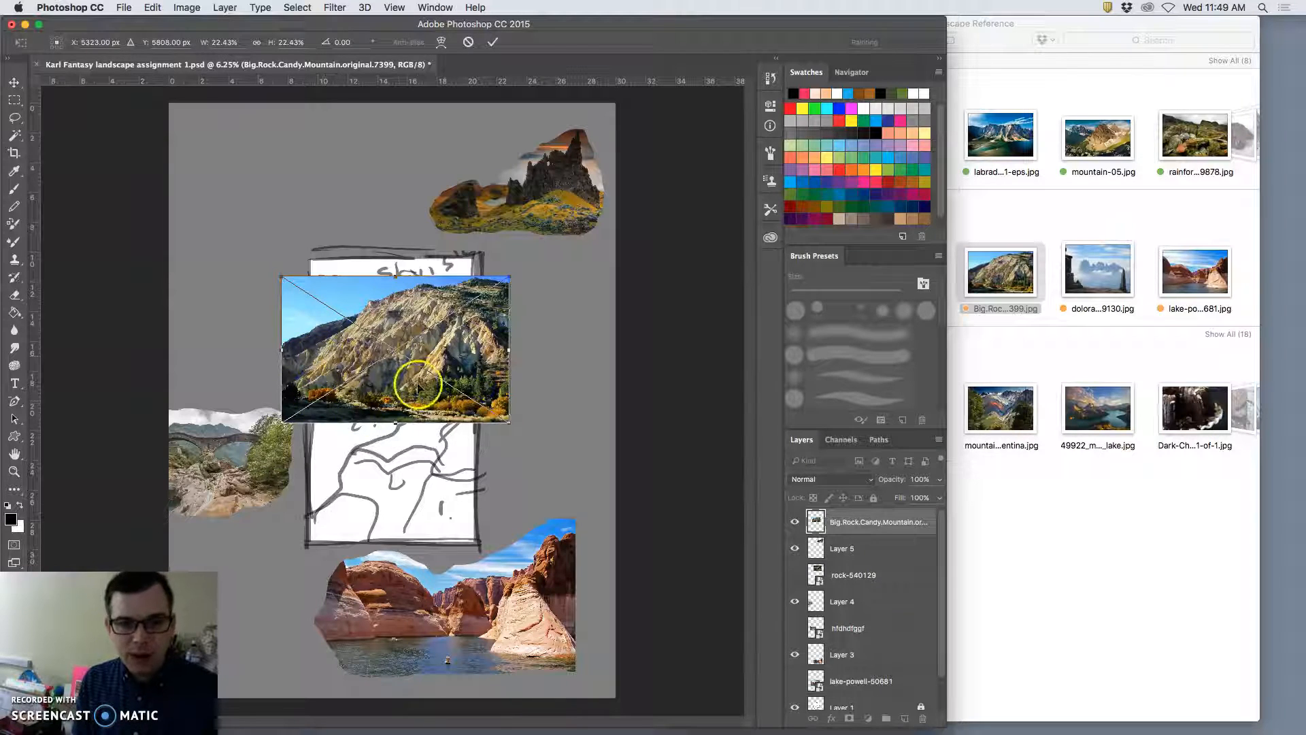
key("Return")
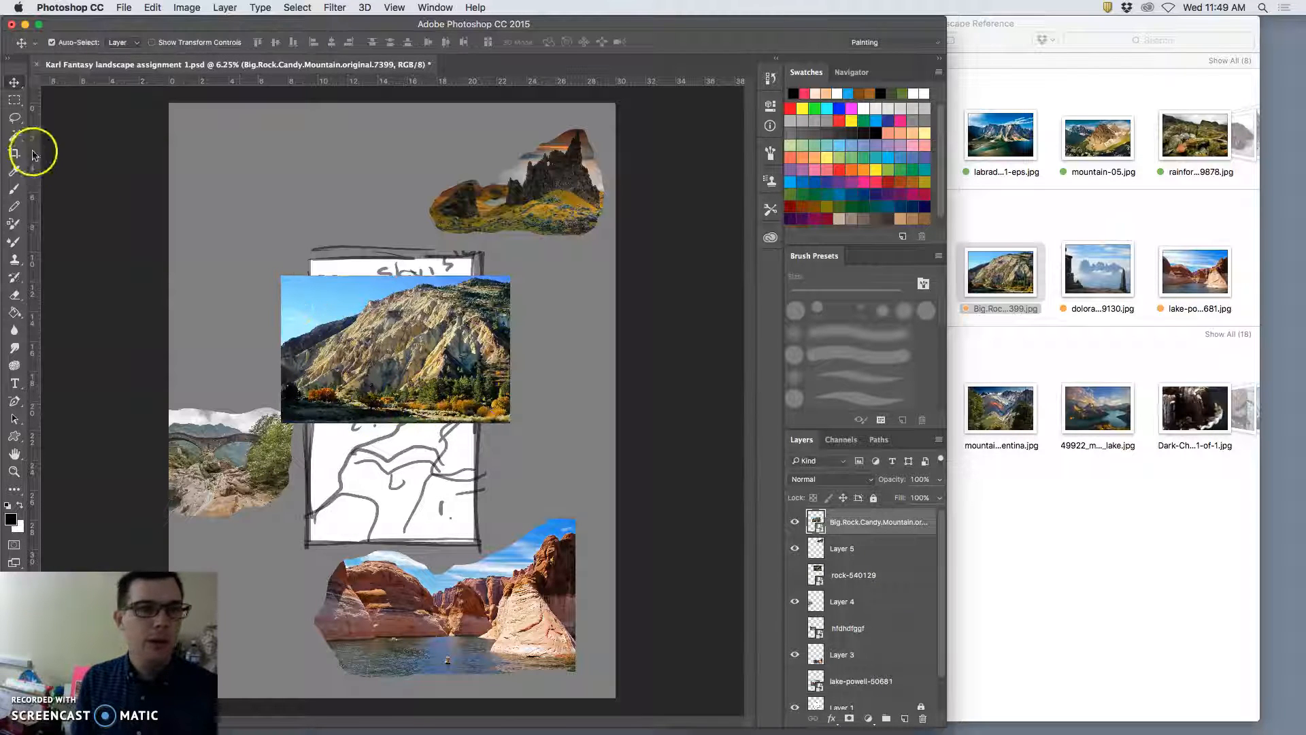
- Lasso a mountain piece onto Layer 6, hide the full photo, and move the cut-out right of the sketch
left_click(14, 121)
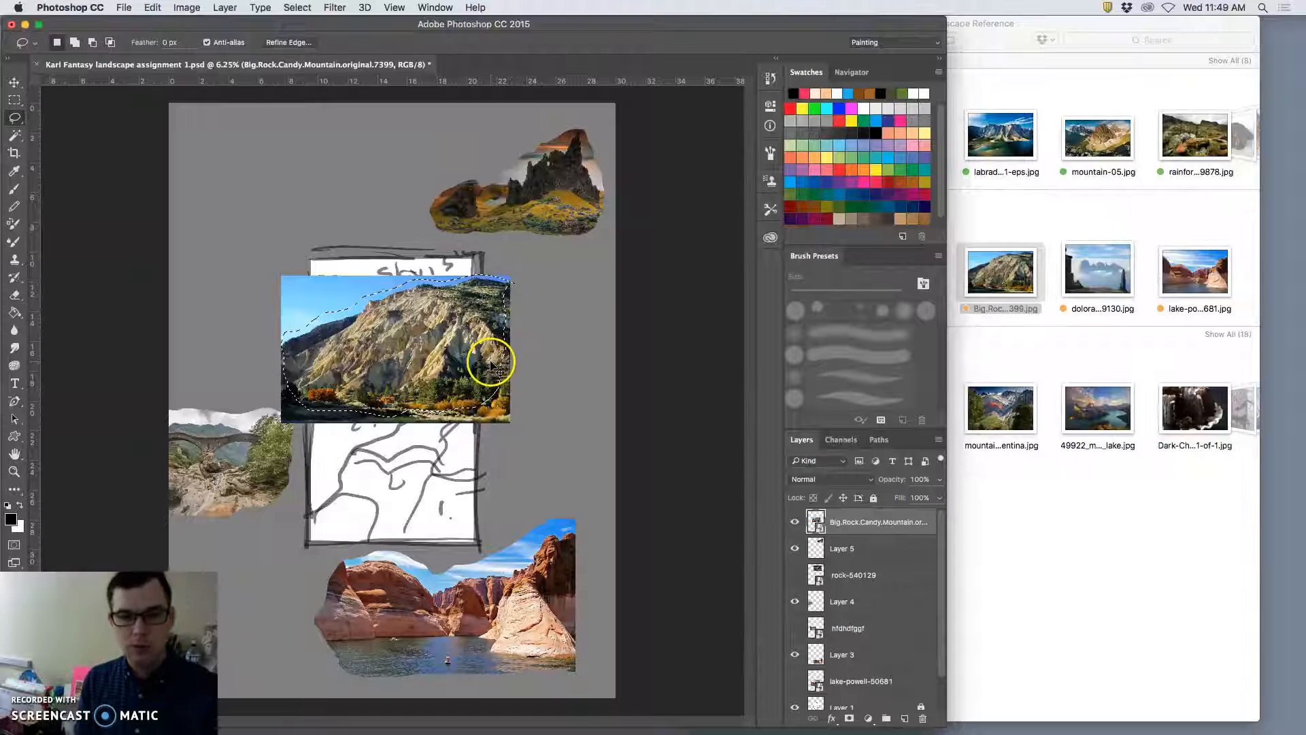
key("super+j")
left_click(794, 548)
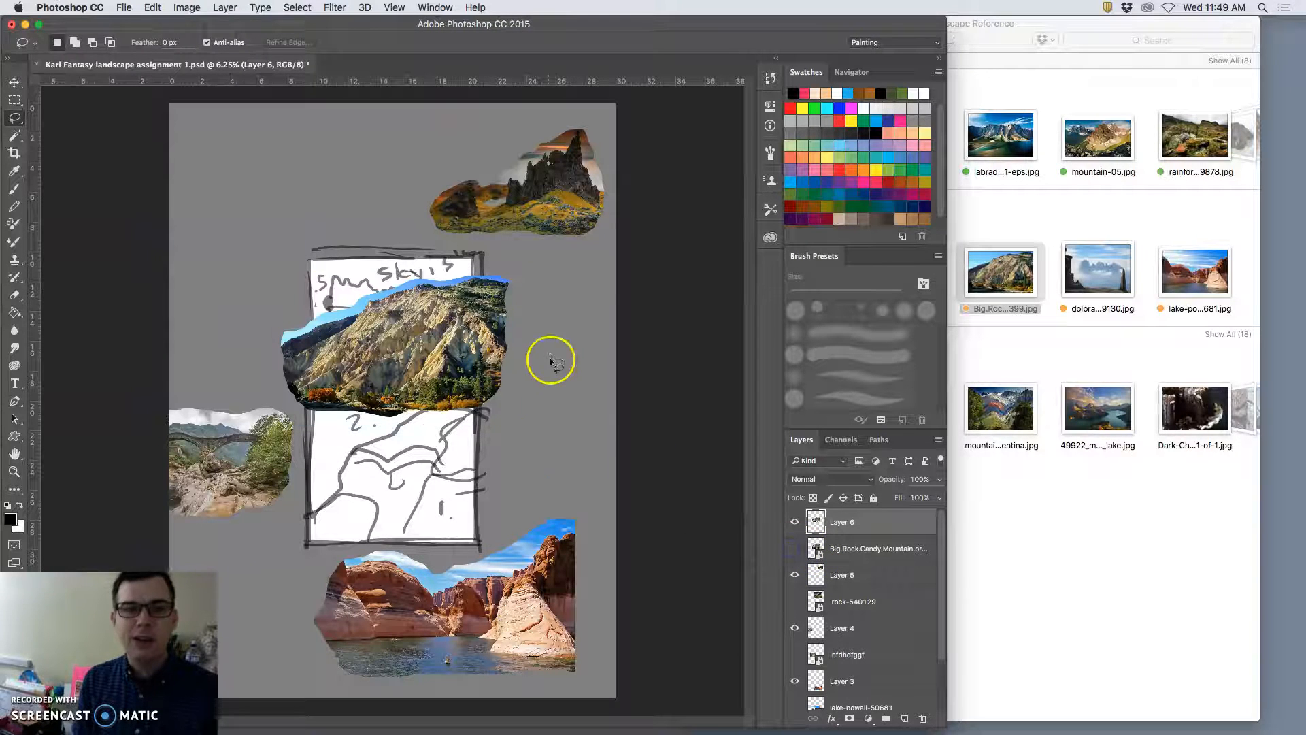
left_click(14, 83)
mouse_move(446, 347)
left_mouse_down()
mouse_move(469, 355)
mouse_move(511, 427)
mouse_move(603, 398)
left_mouse_up()
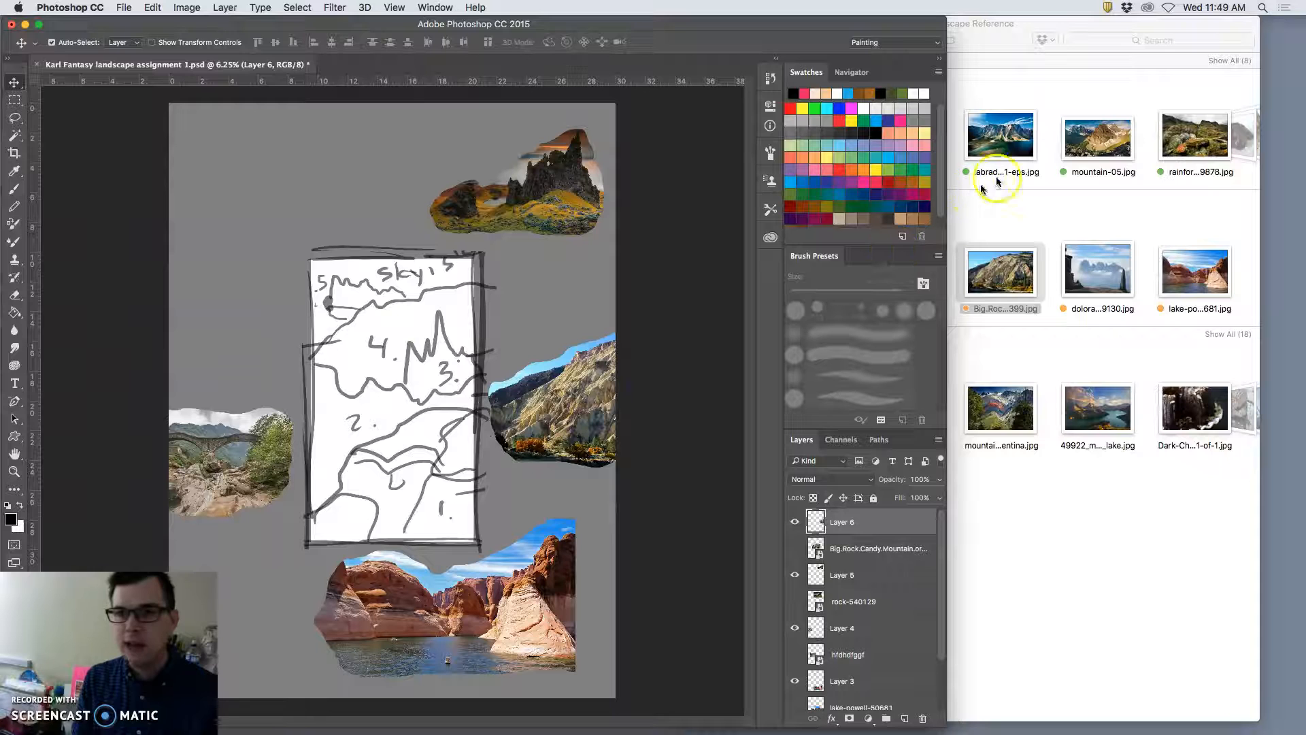
- Place the misty dolorama peaks photo into the collage, shrunk and positioned over the sketch frame
mouse_move(1098, 270)
left_mouse_down()
mouse_move(379, 345)
mouse_move(392, 263)
left_mouse_up()
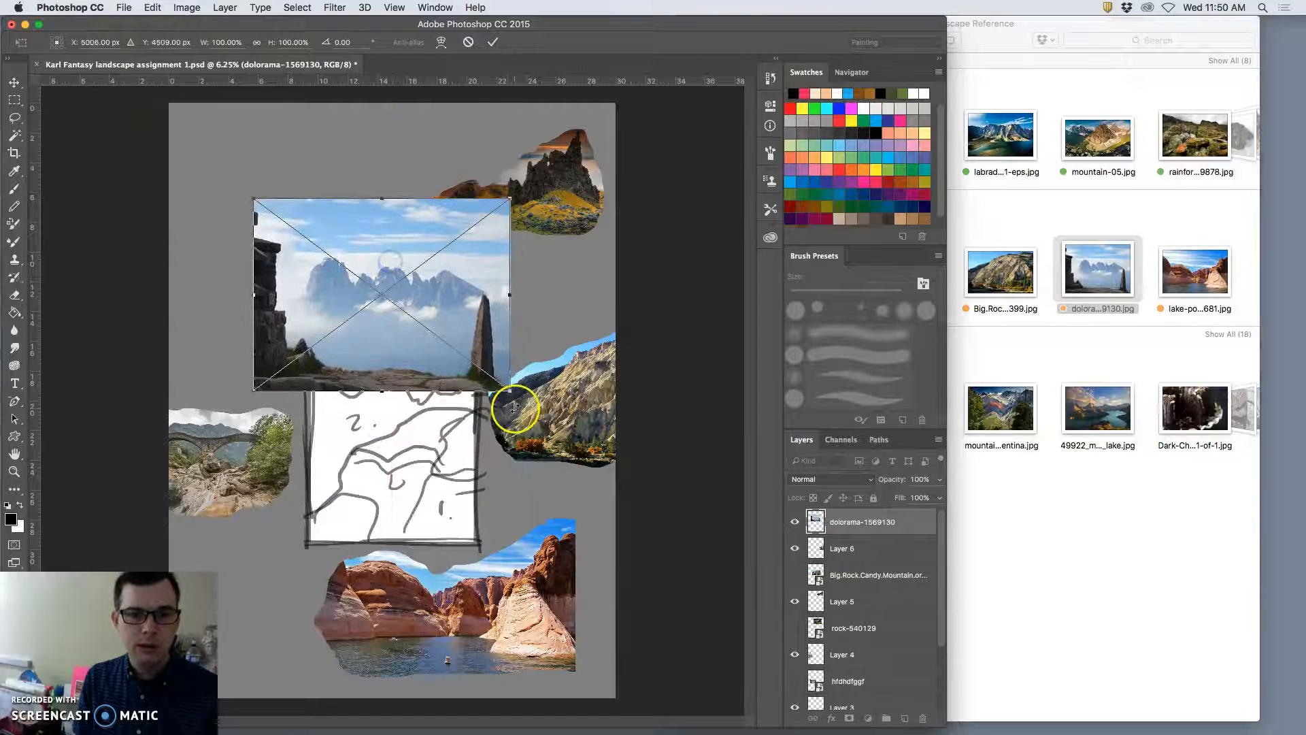
left_click_drag(509, 389, 403, 329)
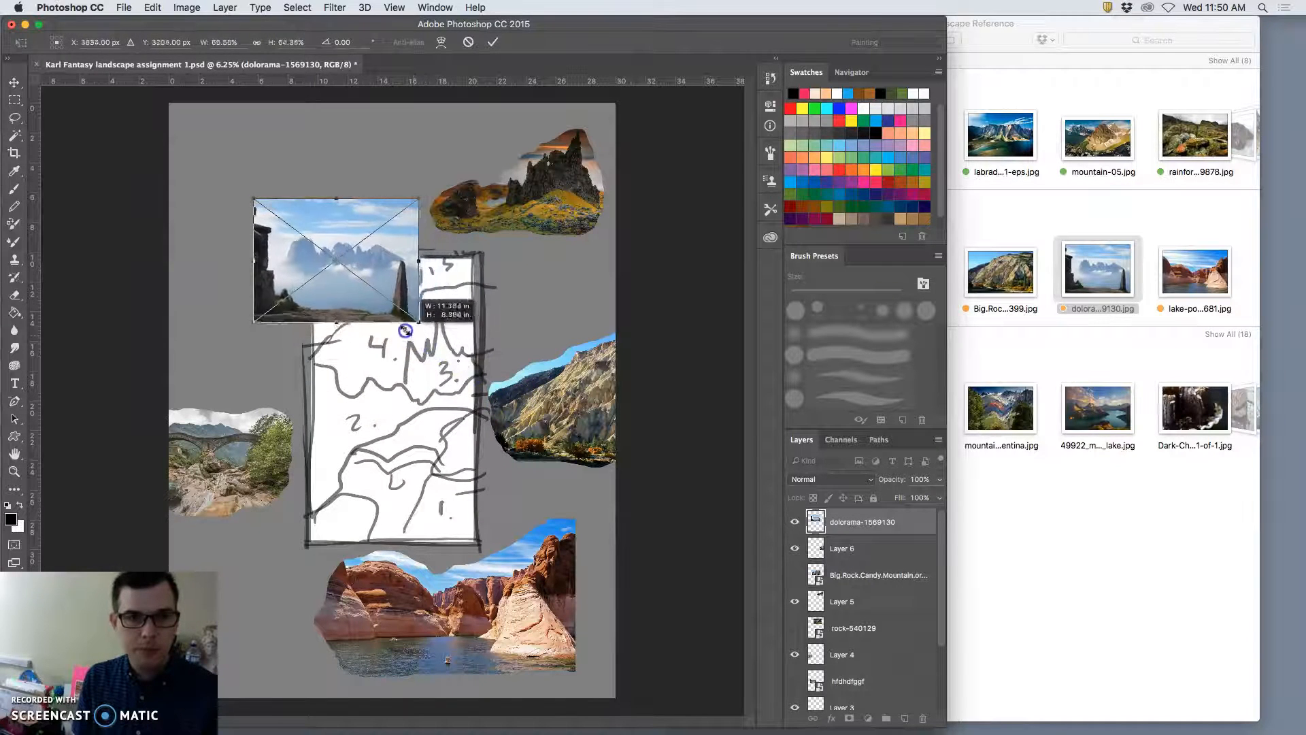
mouse_move(358, 283)
left_mouse_down()
mouse_move(412, 347)
mouse_move(485, 388)
left_mouse_up()
left_click_drag(454, 347, 445, 339)
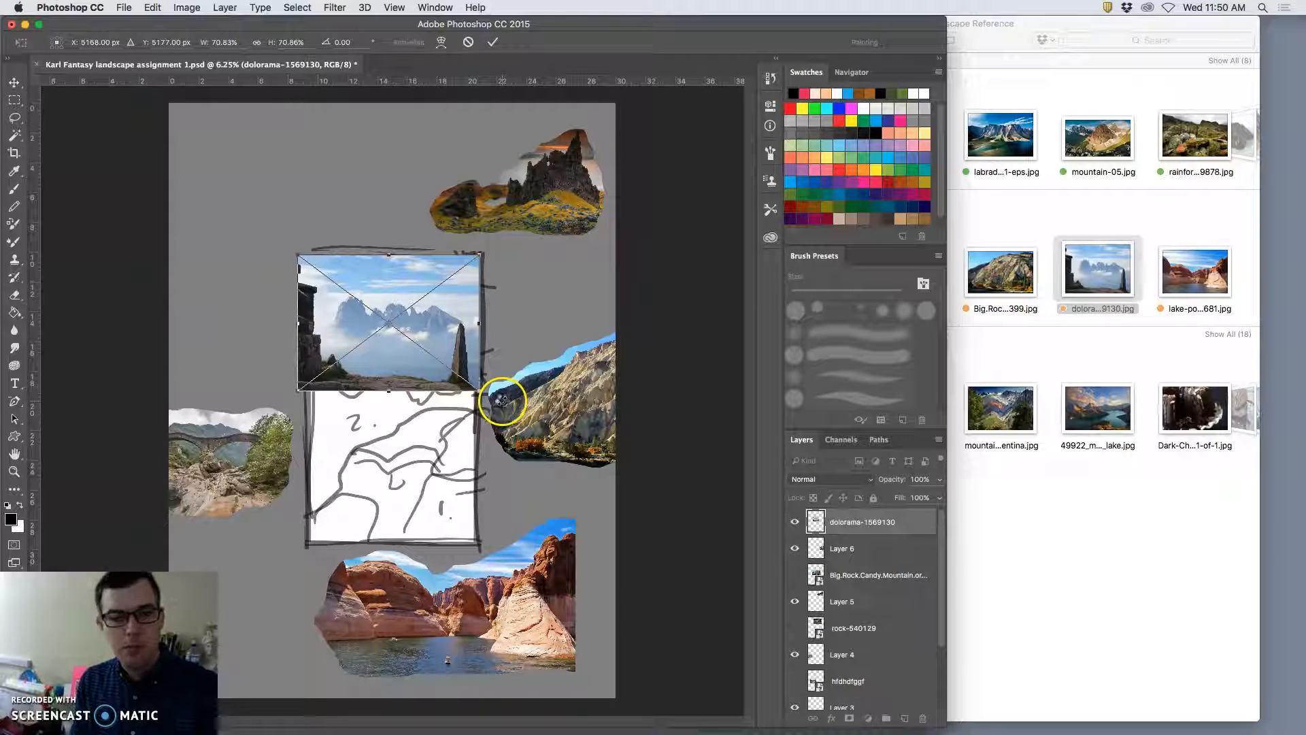
key("Return")
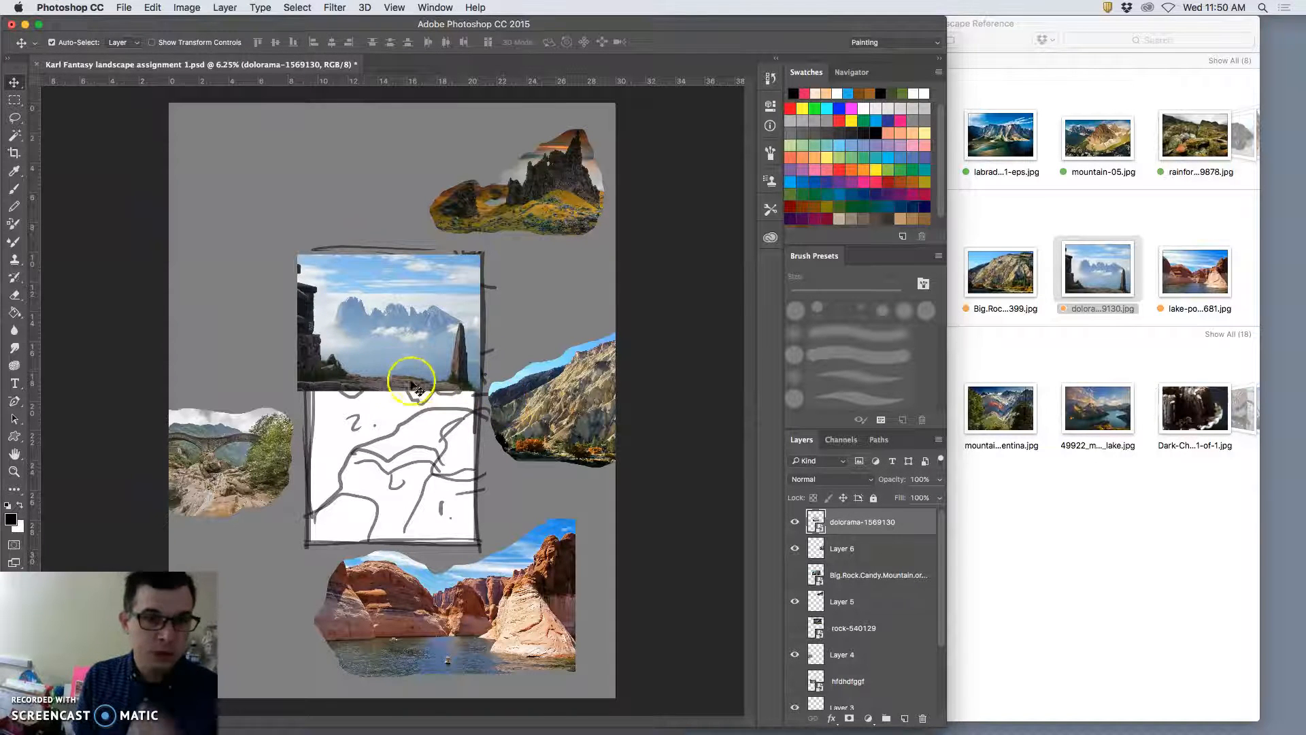
- Lasso the peaks into Layer 7, hide the full dolorama photo, and move the cutout to the upper left
left_click(14, 117)
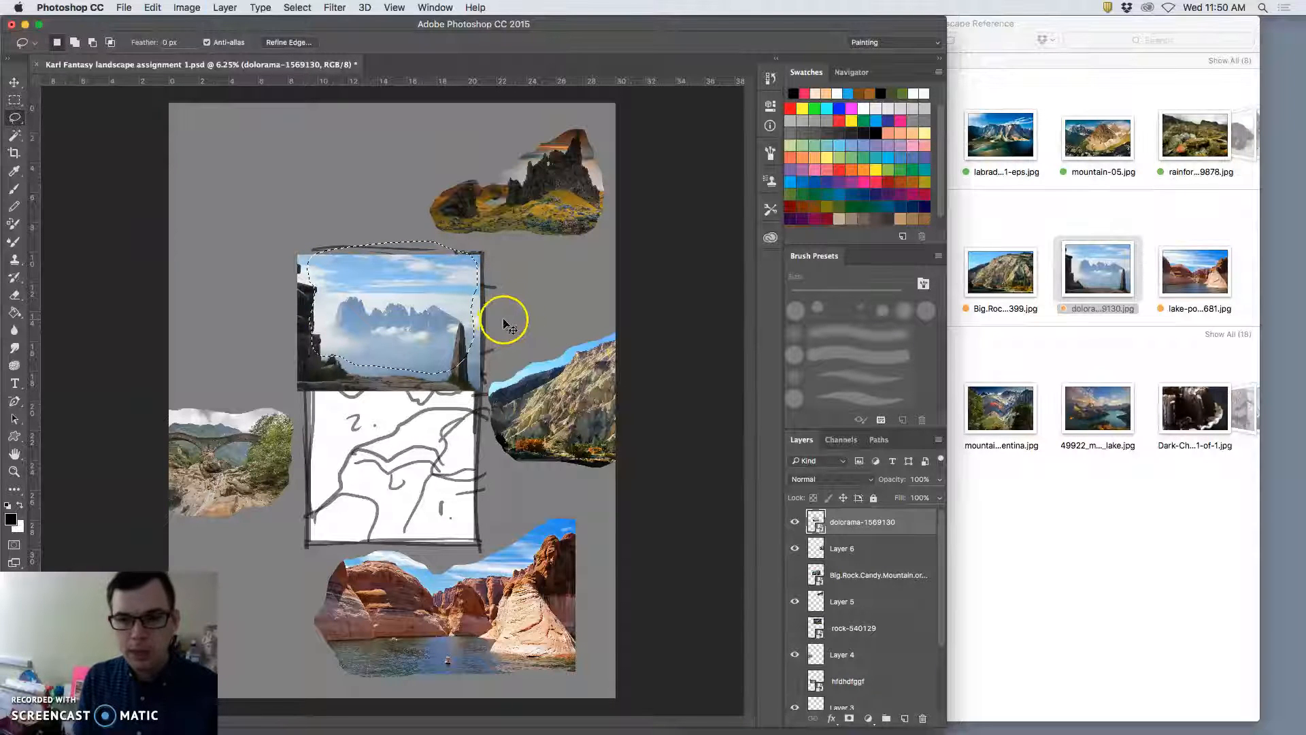
key("super+j")
left_click(795, 548)
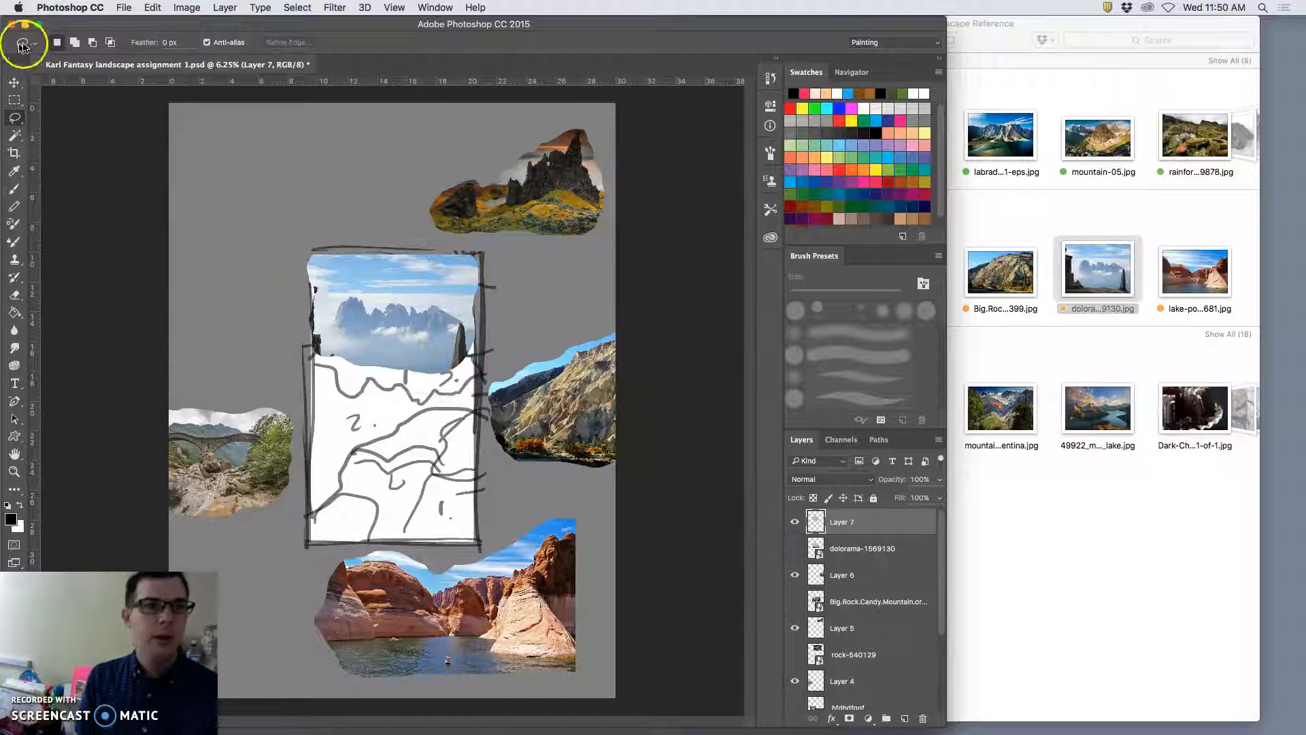
left_click(14, 83)
left_click_drag(394, 306, 276, 188)
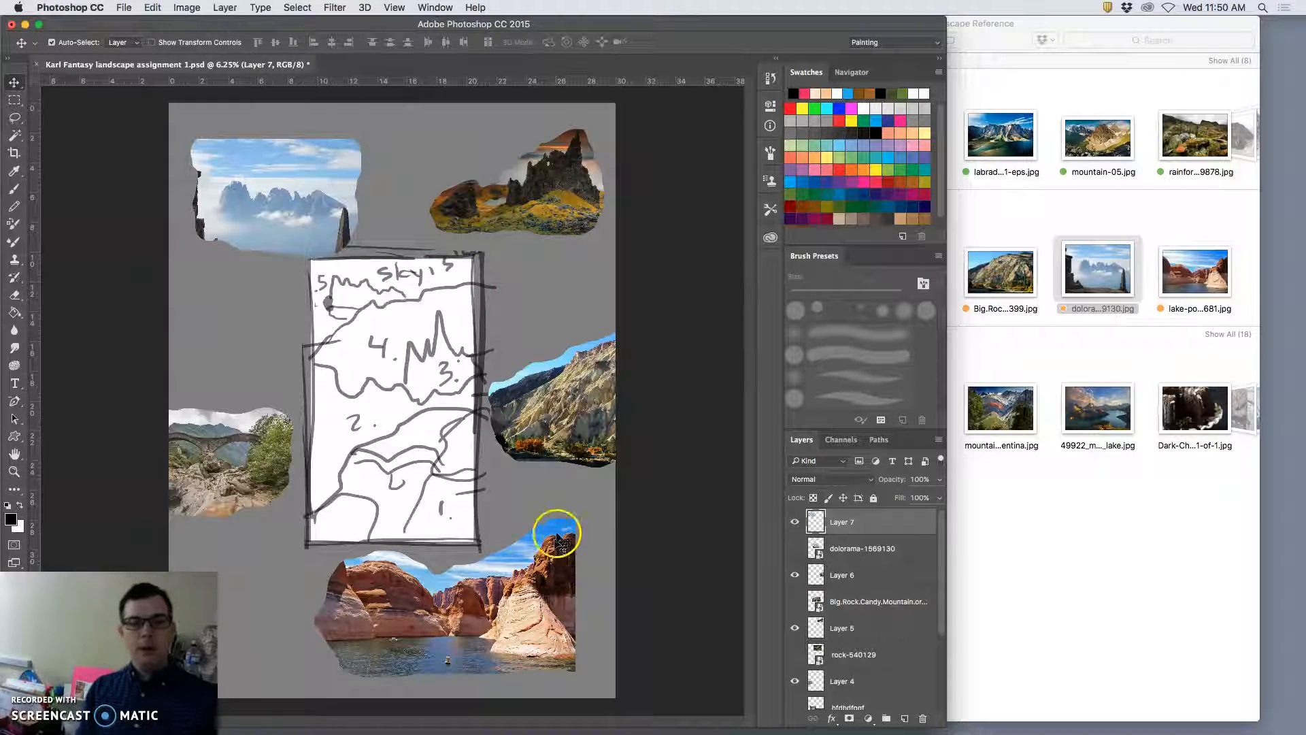
scroll(869, 572, "down", 3)
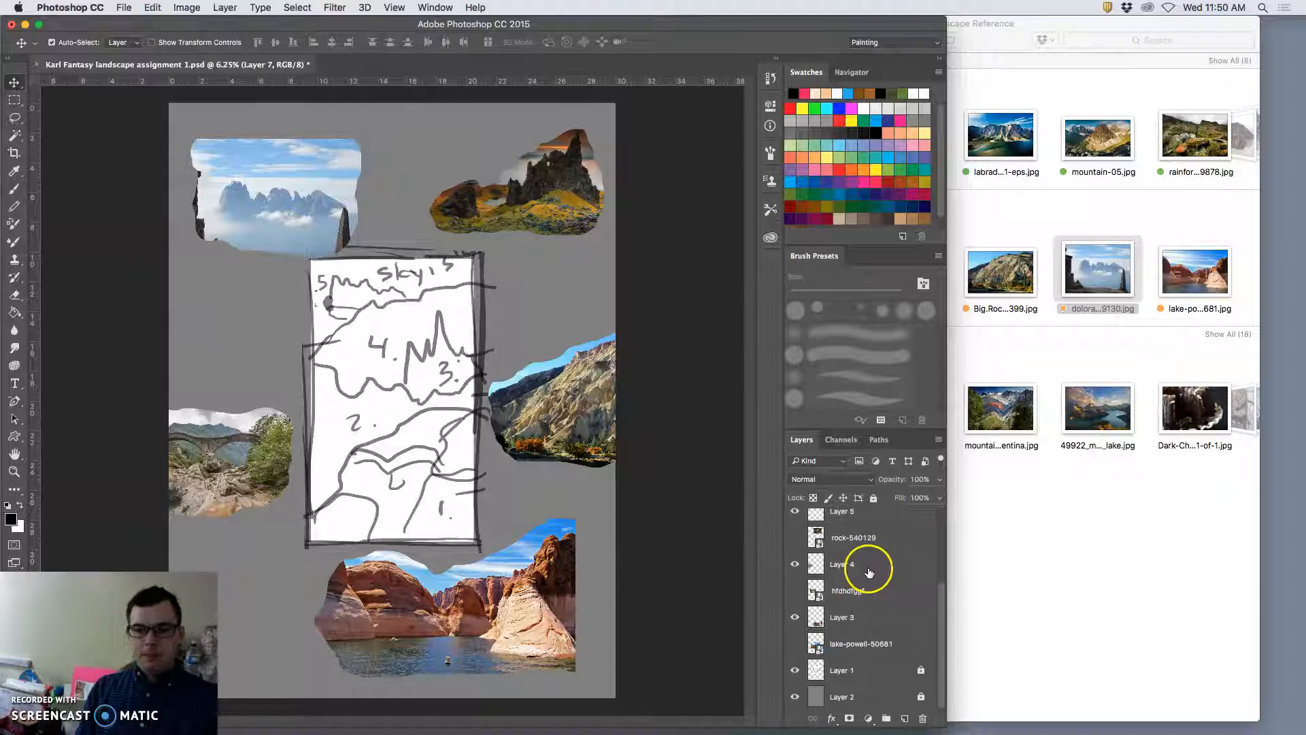
scroll(869, 572, "up", 3)
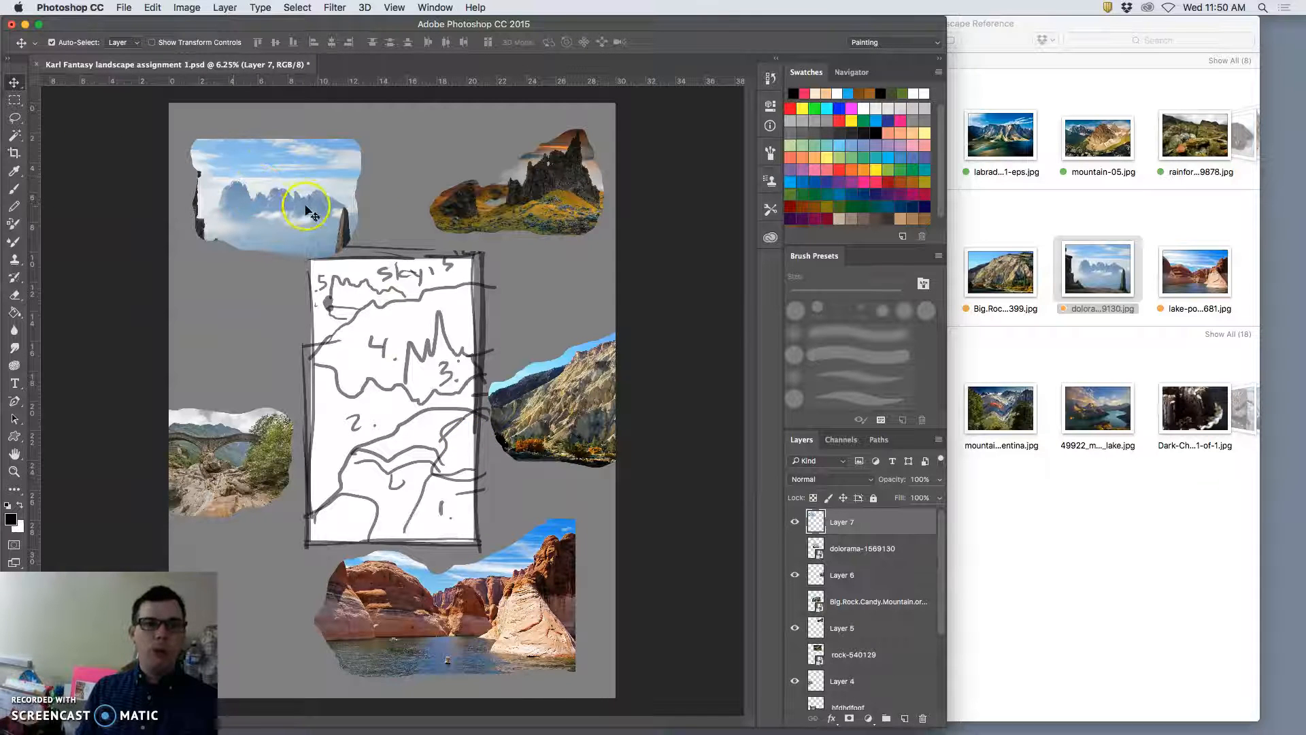
- Move the peaks piece onto the sketch's sky area and set it to 65% opacity
mouse_move(299, 204)
left_mouse_down()
mouse_move(404, 332)
mouse_move(409, 306)
left_mouse_up()
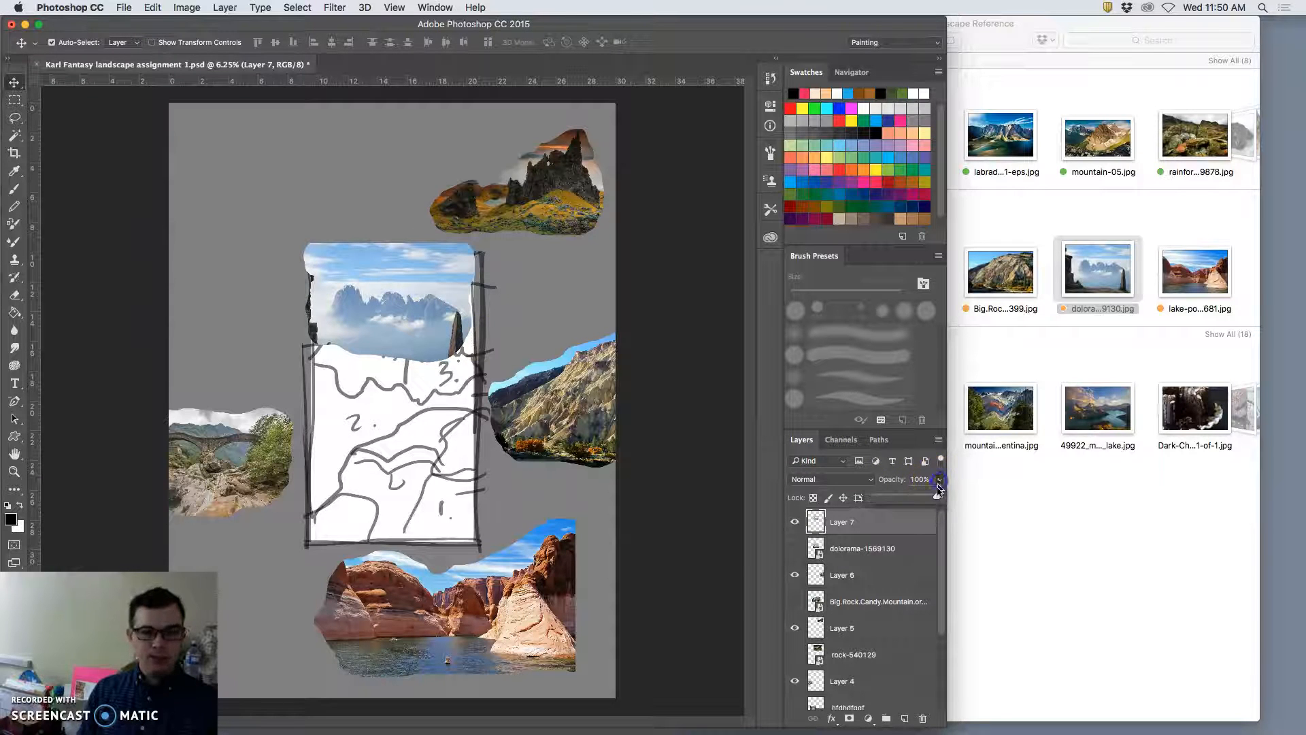
left_click(912, 497)
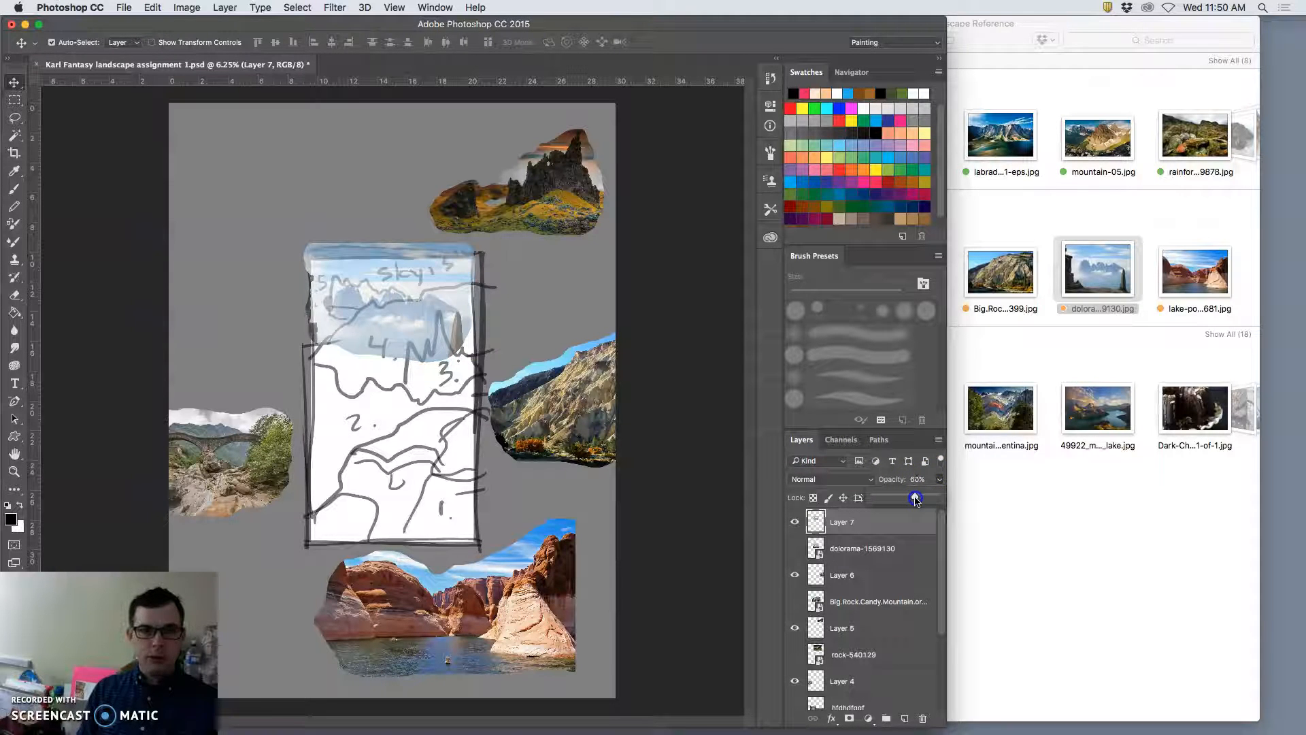
left_click_drag(418, 312, 405, 302)
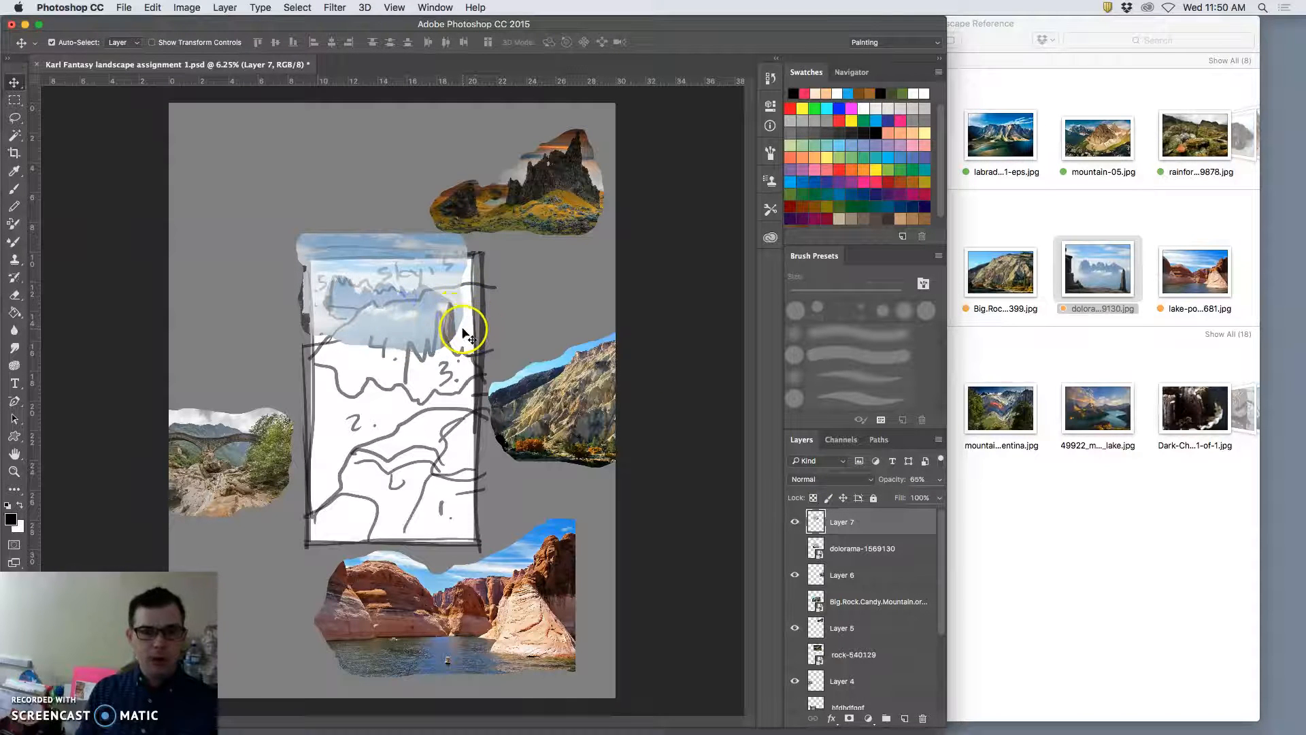
- Free-transform the peaks piece to fit the sketch's upper sky-and-mountain area
key("super+t")
left_click_drag(473, 353, 448, 337)
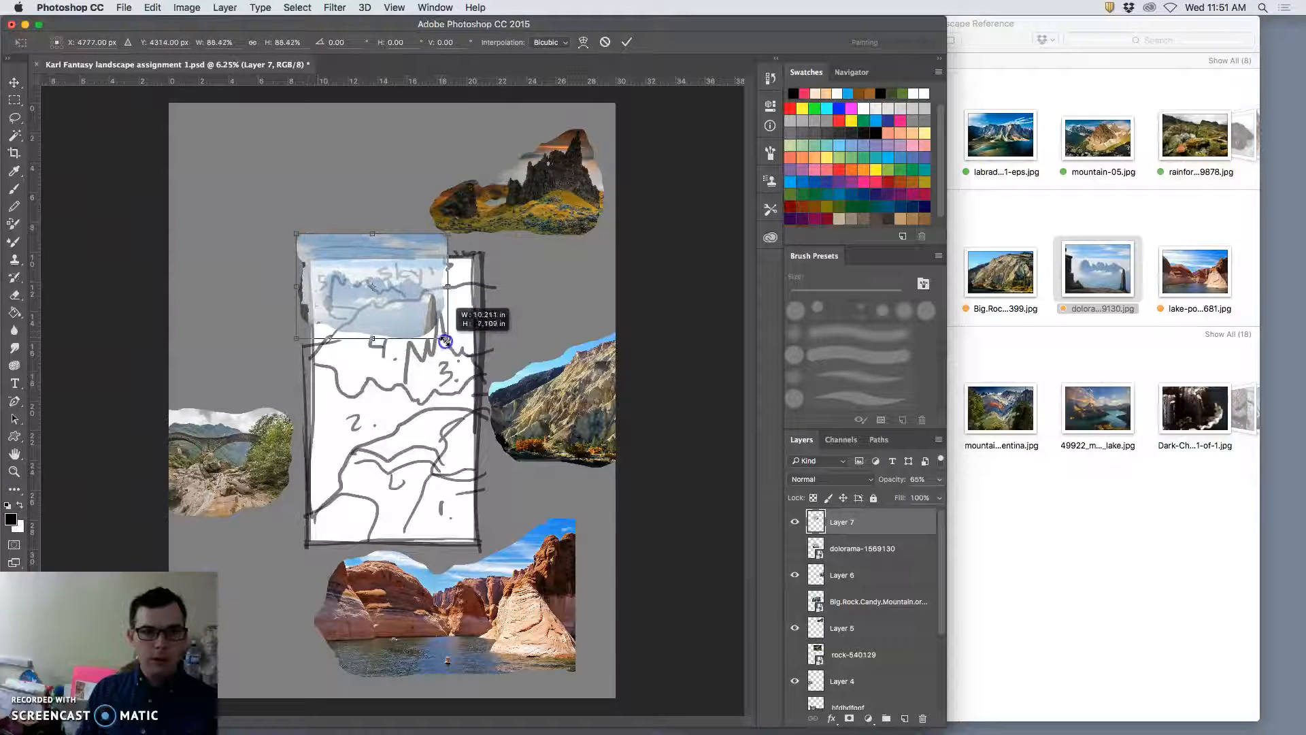
left_click_drag(370, 251, 373, 264)
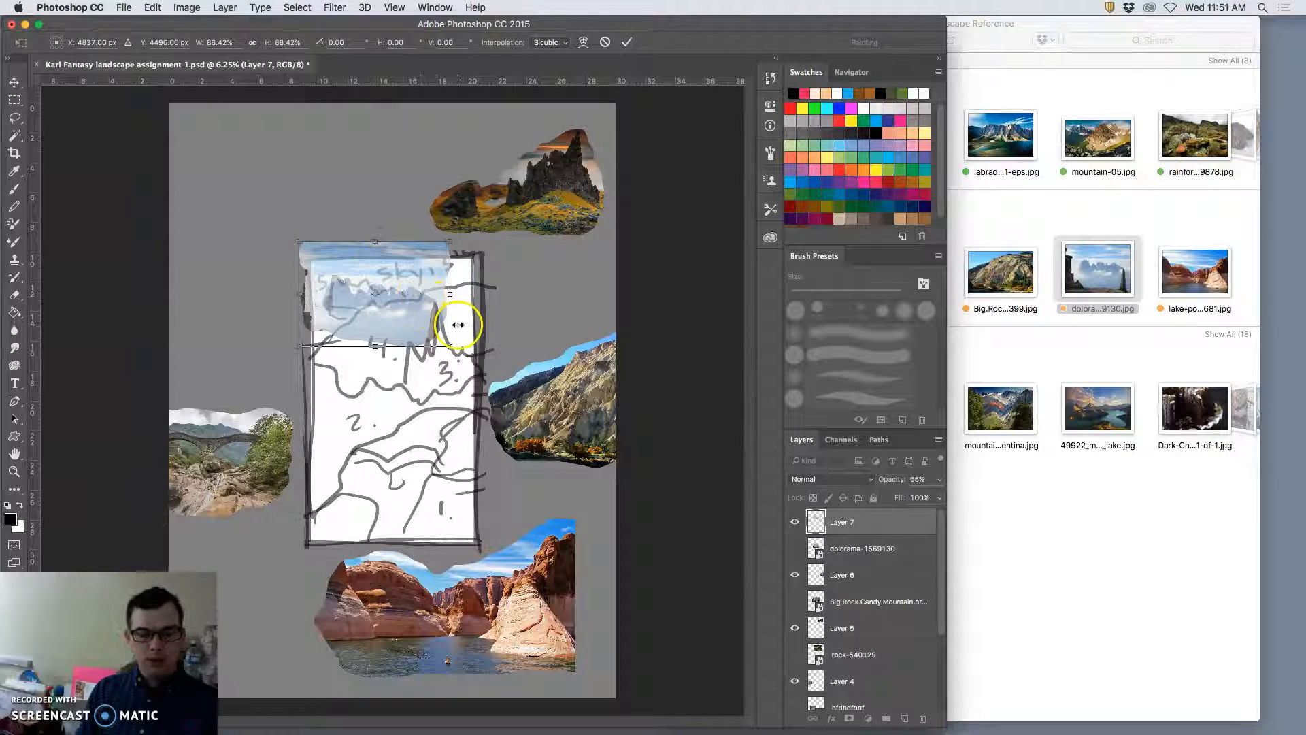
key("Return")
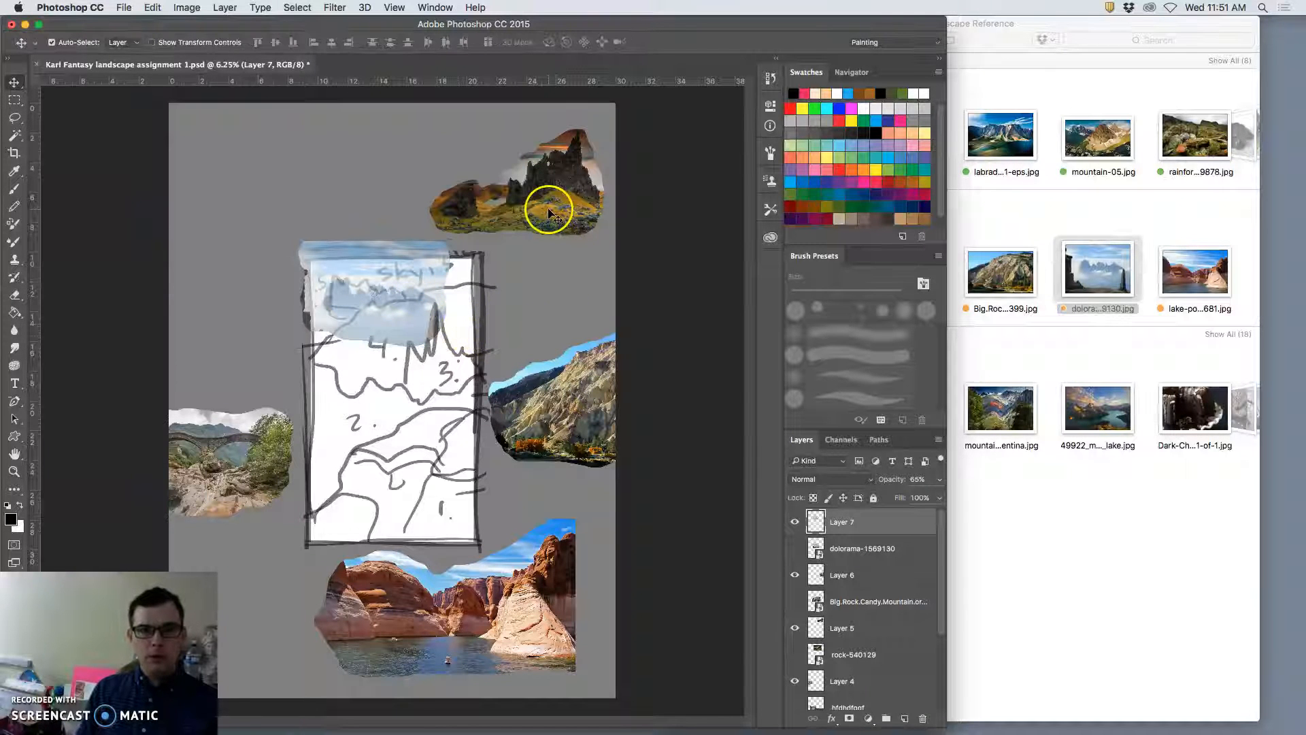
- Enable layer auto-select and test-move the rock spire piece, returning it to the top
left_click(52, 41)
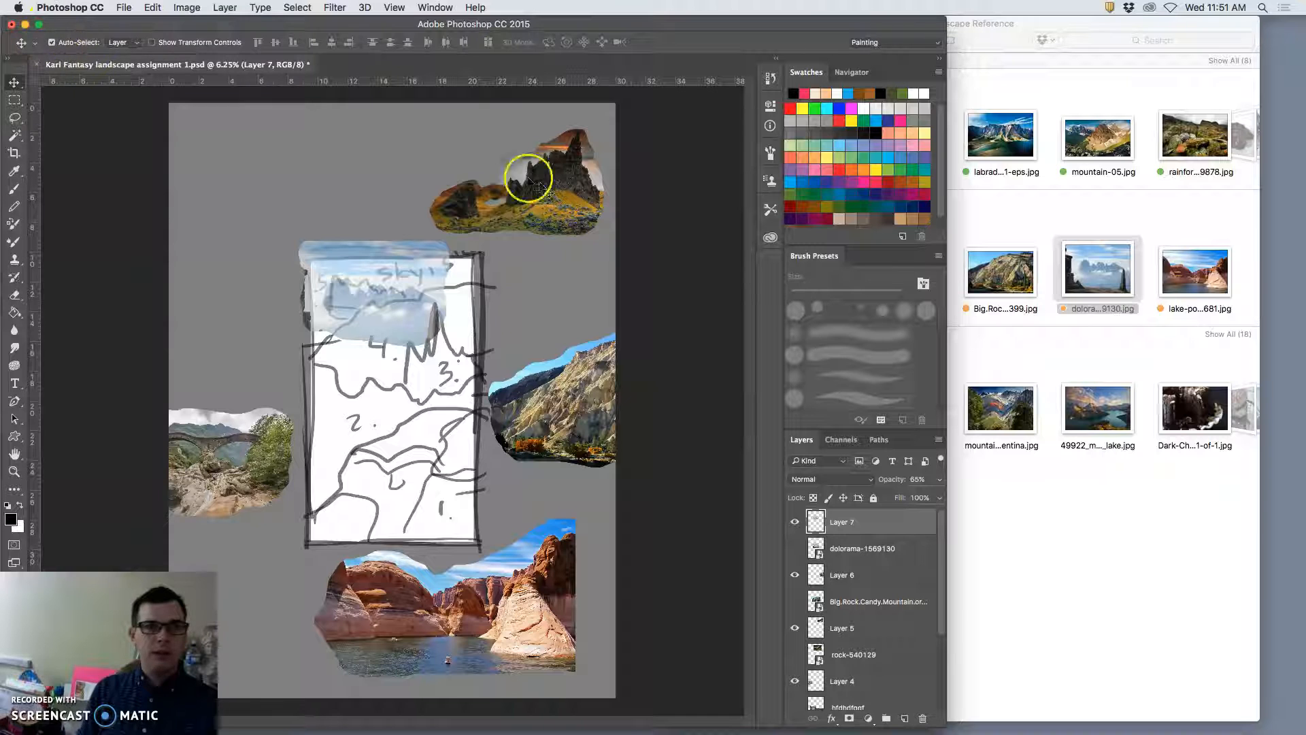
mouse_move(547, 187)
left_mouse_down()
mouse_move(462, 324)
mouse_move(547, 290)
left_mouse_up()
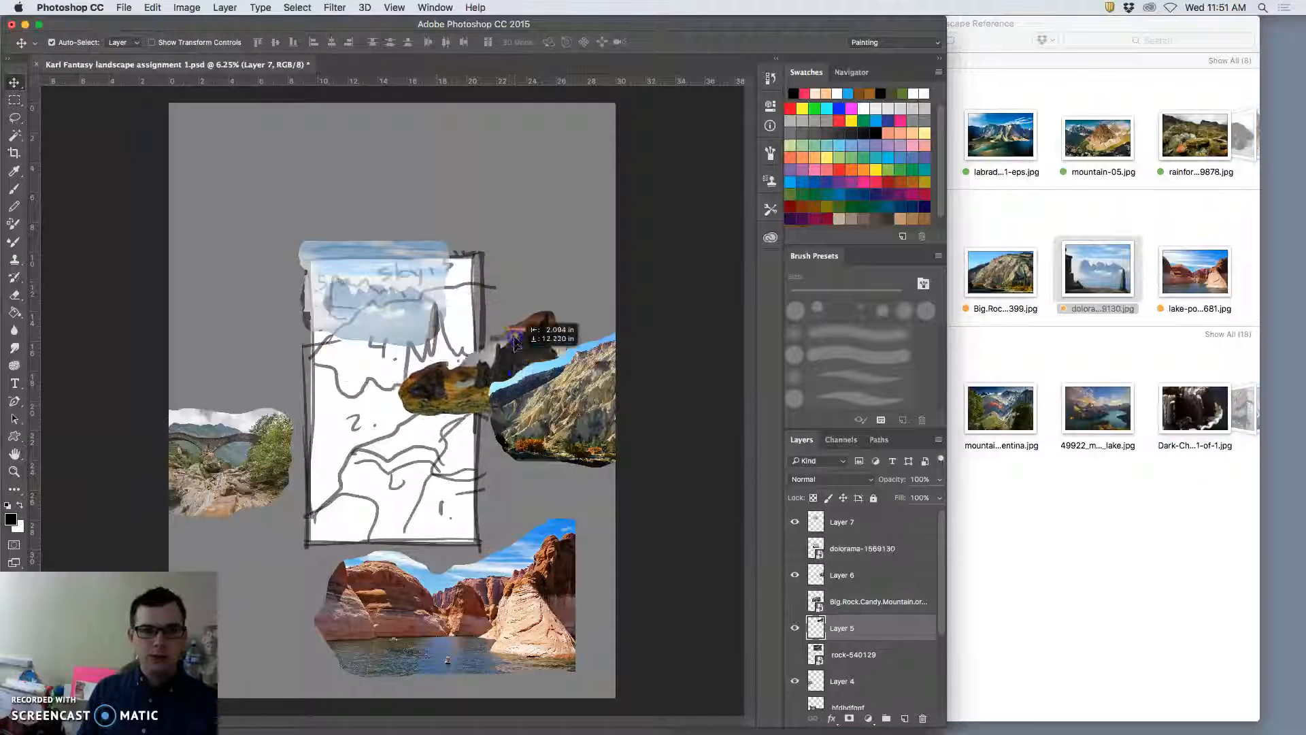
left_click(899, 627)
left_click_drag(556, 292, 548, 178)
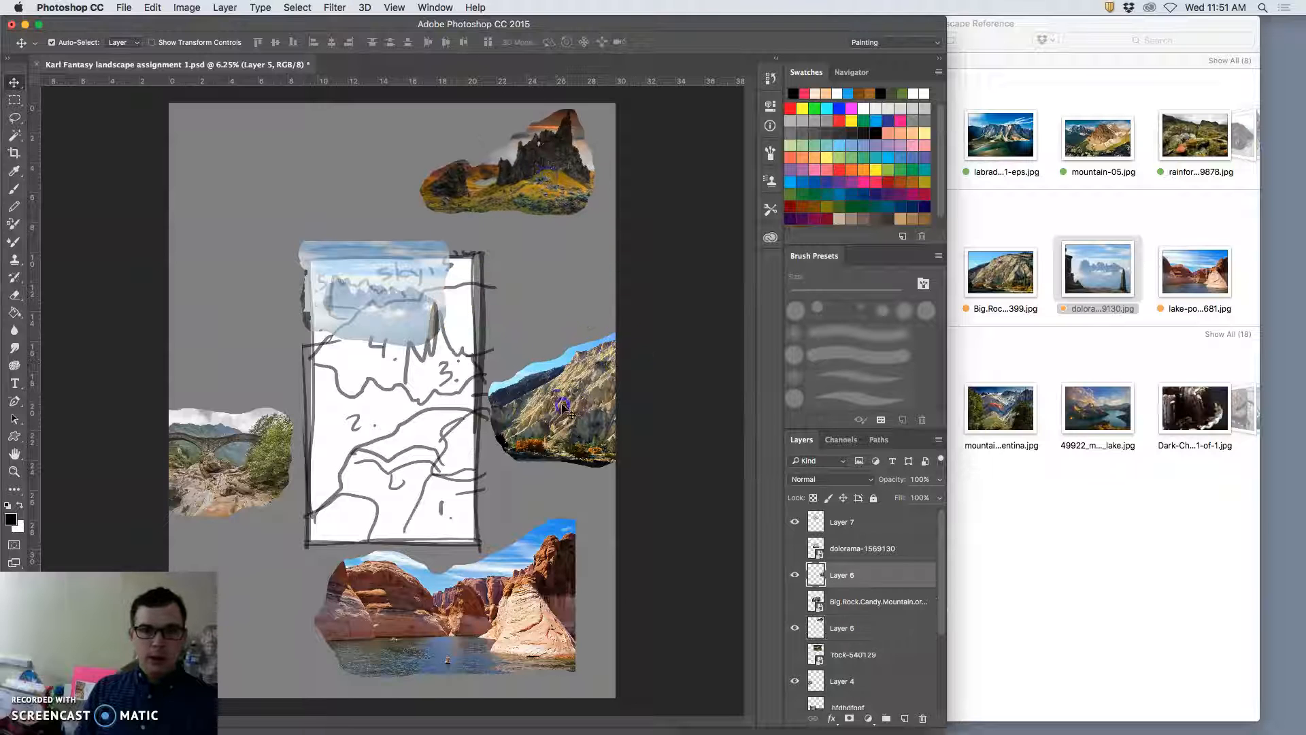
- Stack the mountain photo above Layer 7, fade it, and position it over the sketch's middle
left_click_drag(558, 398, 458, 351)
left_click_drag(858, 583, 837, 531)
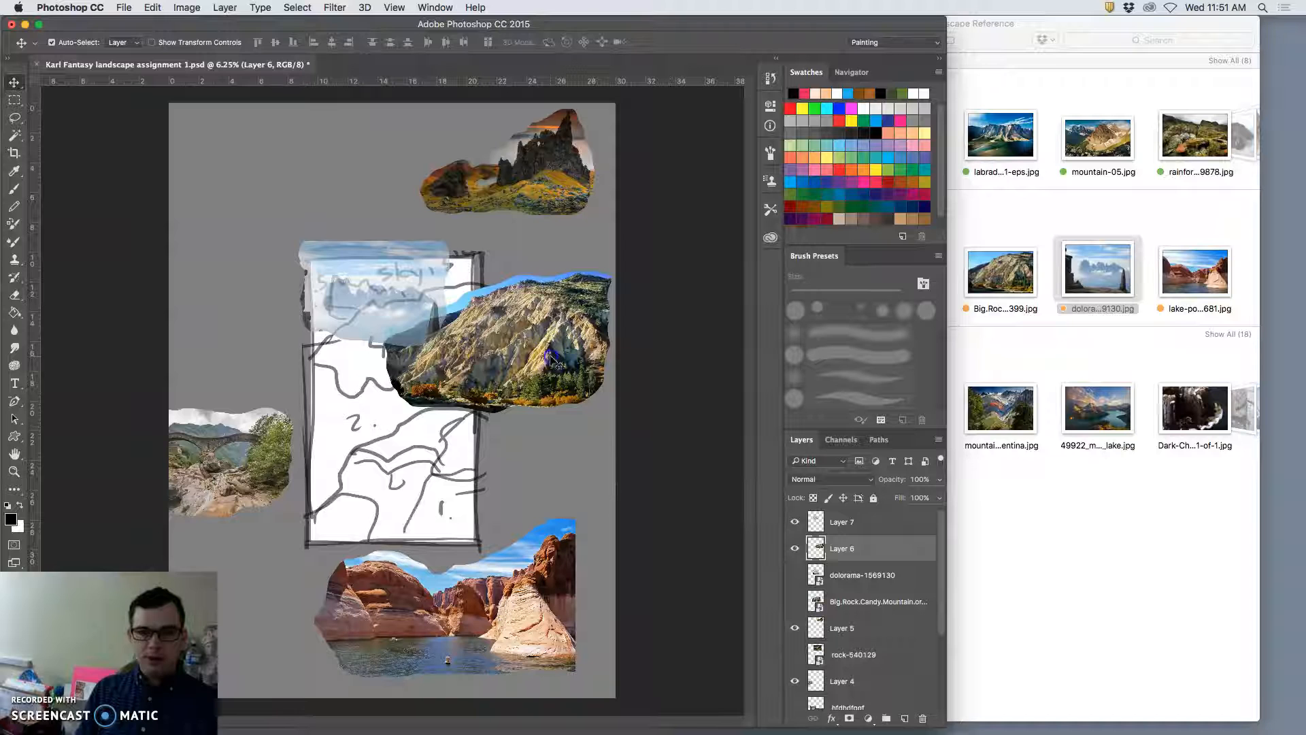
left_click_drag(528, 356, 481, 367)
left_click_drag(854, 548, 853, 515)
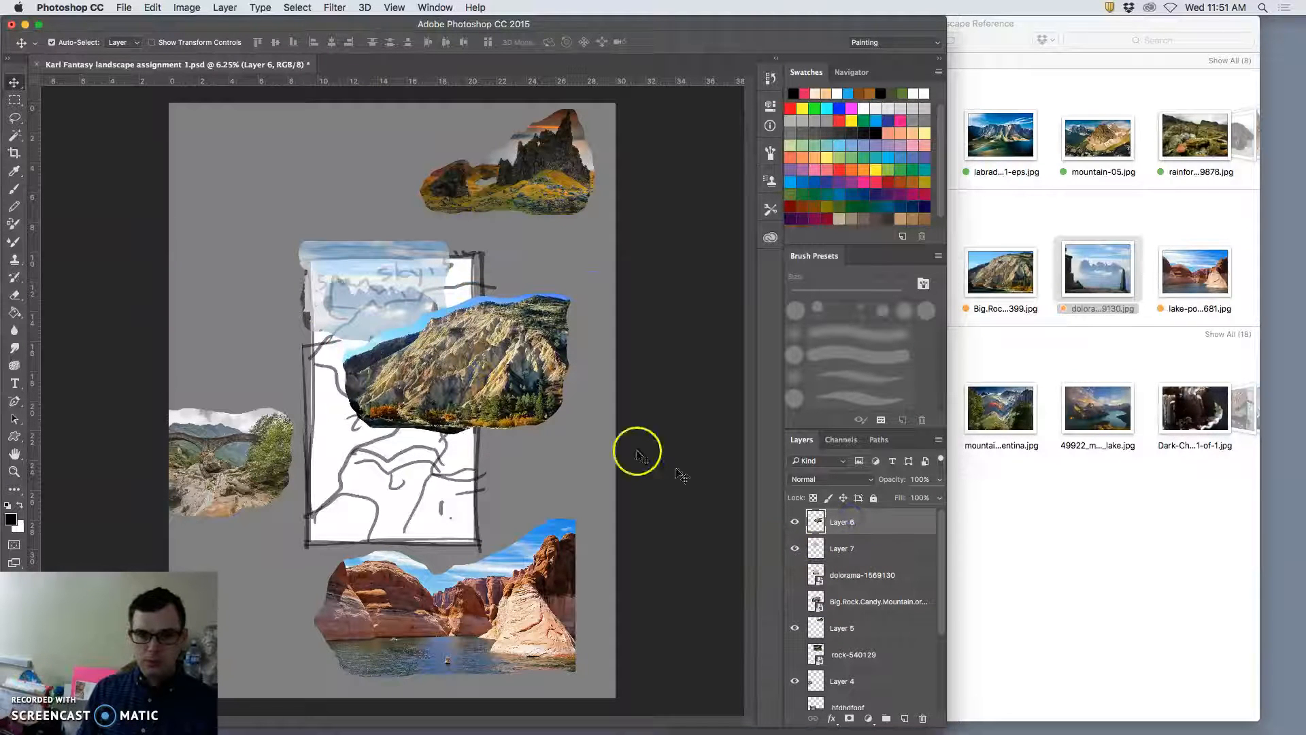
left_click_drag(475, 346, 470, 324)
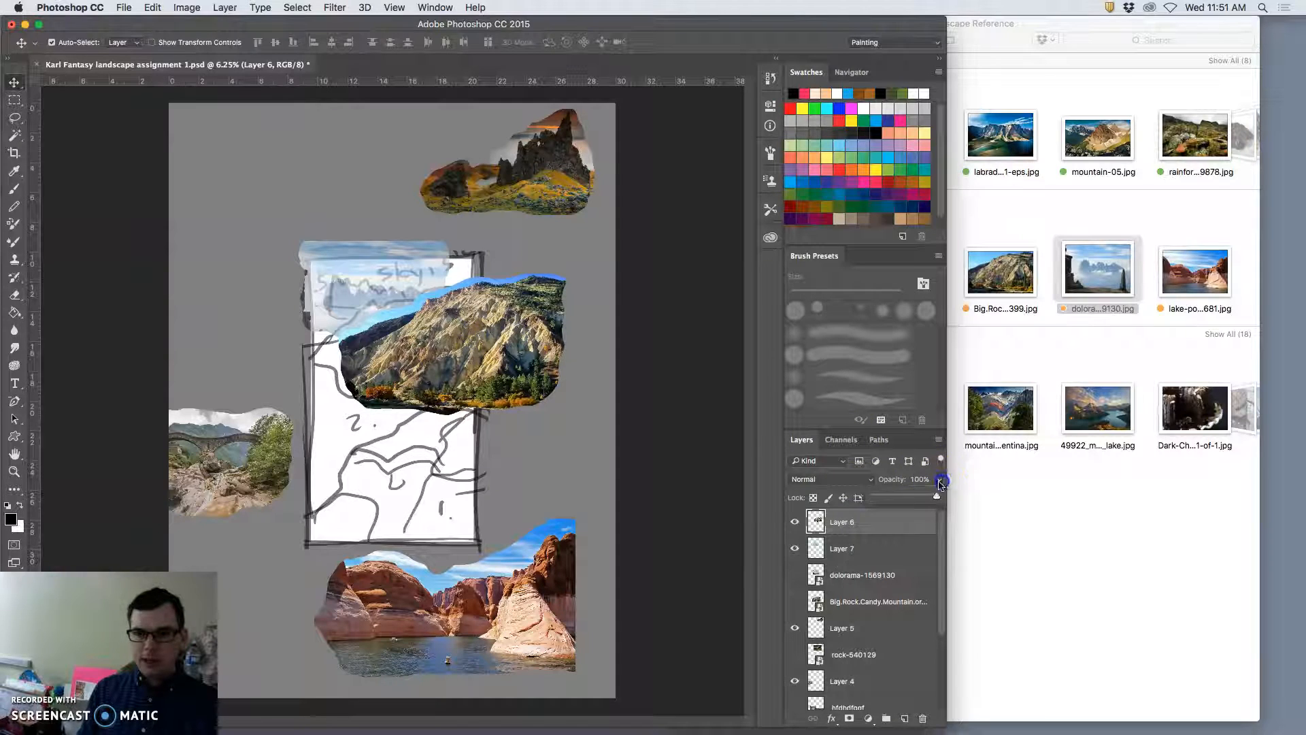
left_click_drag(526, 347, 490, 352)
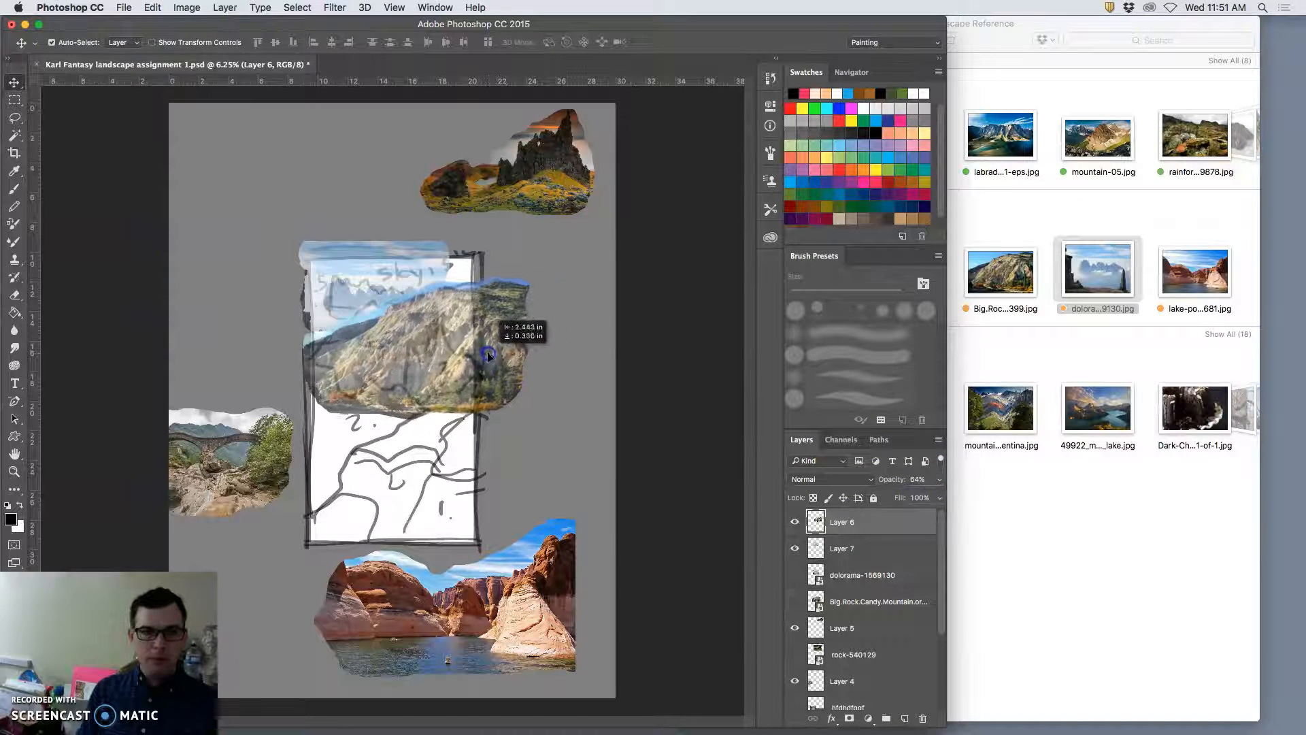
- Shrink the mountain photo to about 89% and set it over the sketch's sky area
key("super+t")
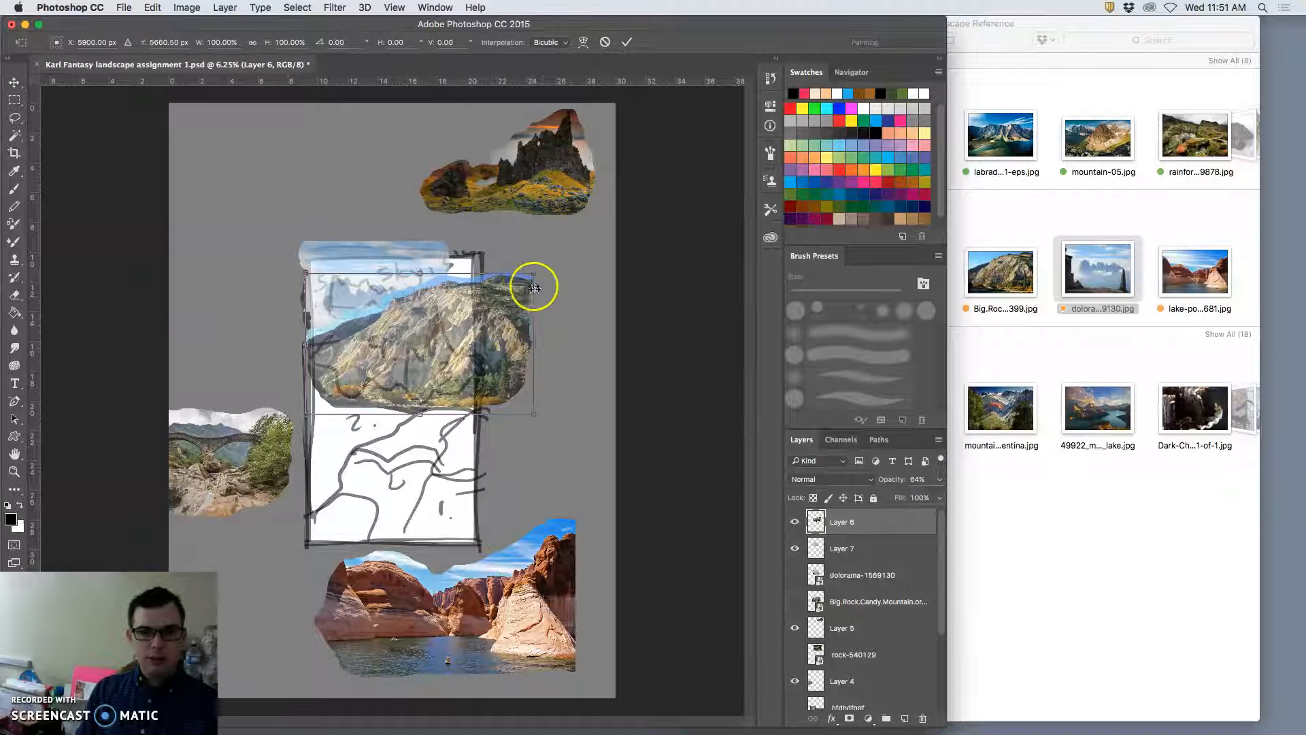
left_click_drag(532, 274, 507, 285)
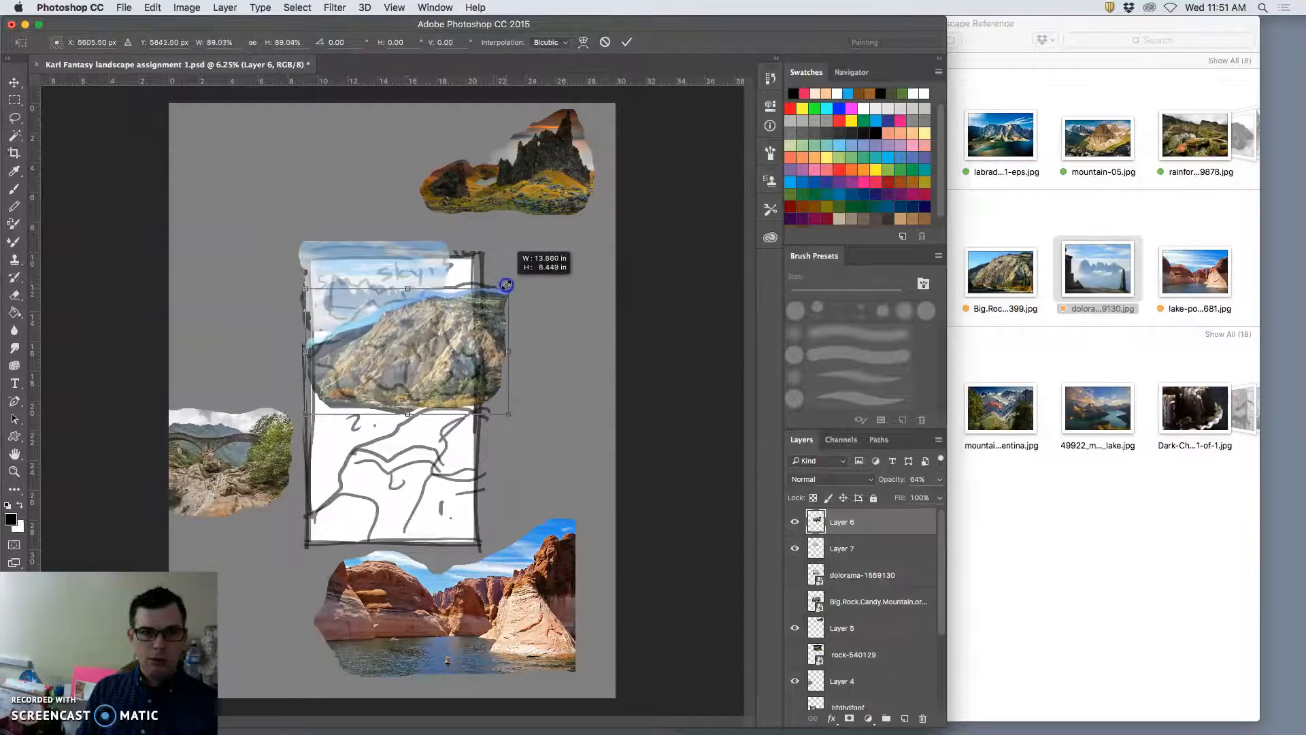
left_click_drag(459, 325, 449, 310)
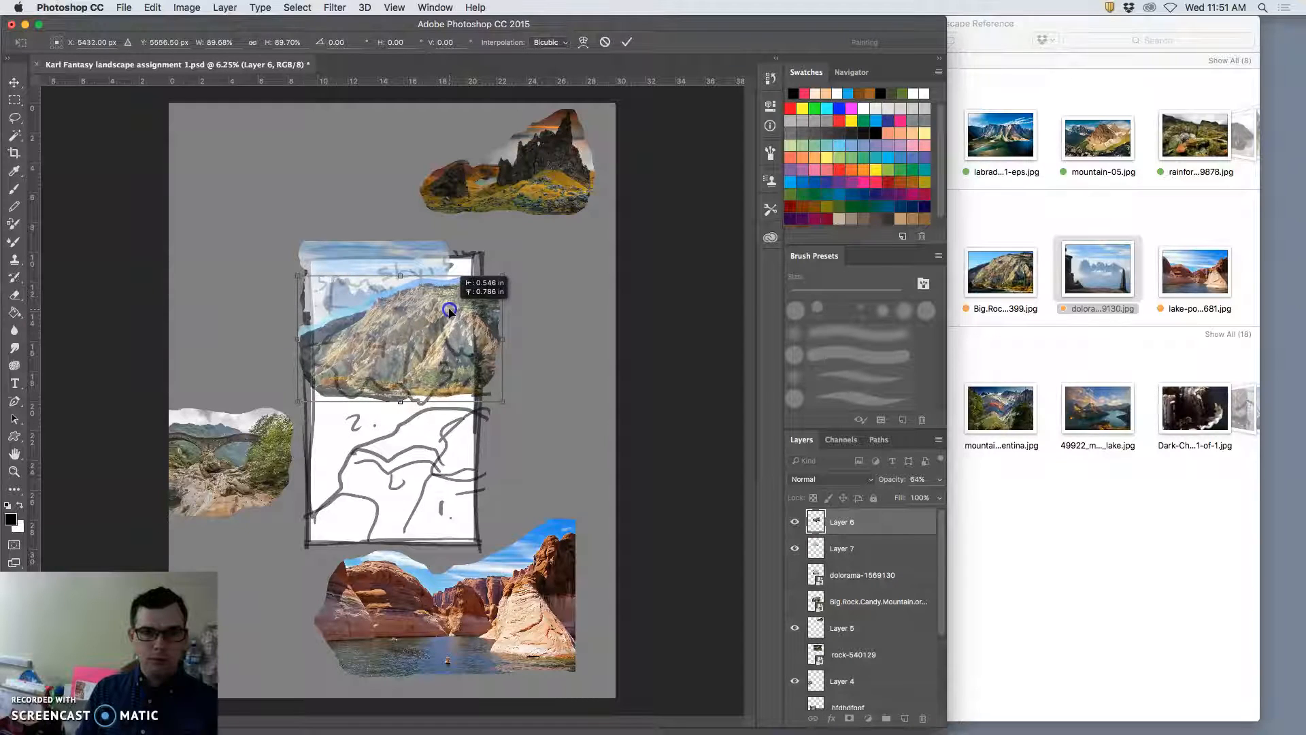
key("Return")
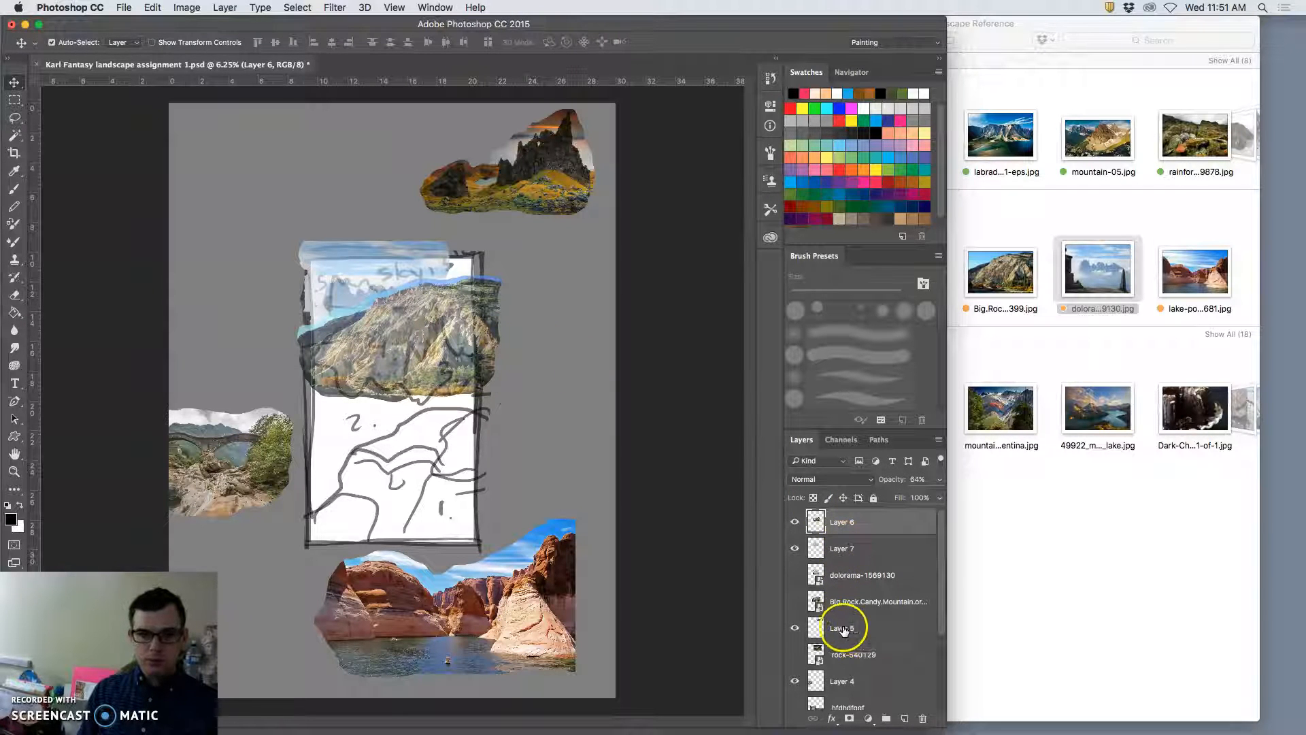
- Bring the rocky outcrop piece to the top of the stack at about 68% opacity beside the mountain
left_click_drag(531, 163, 523, 385)
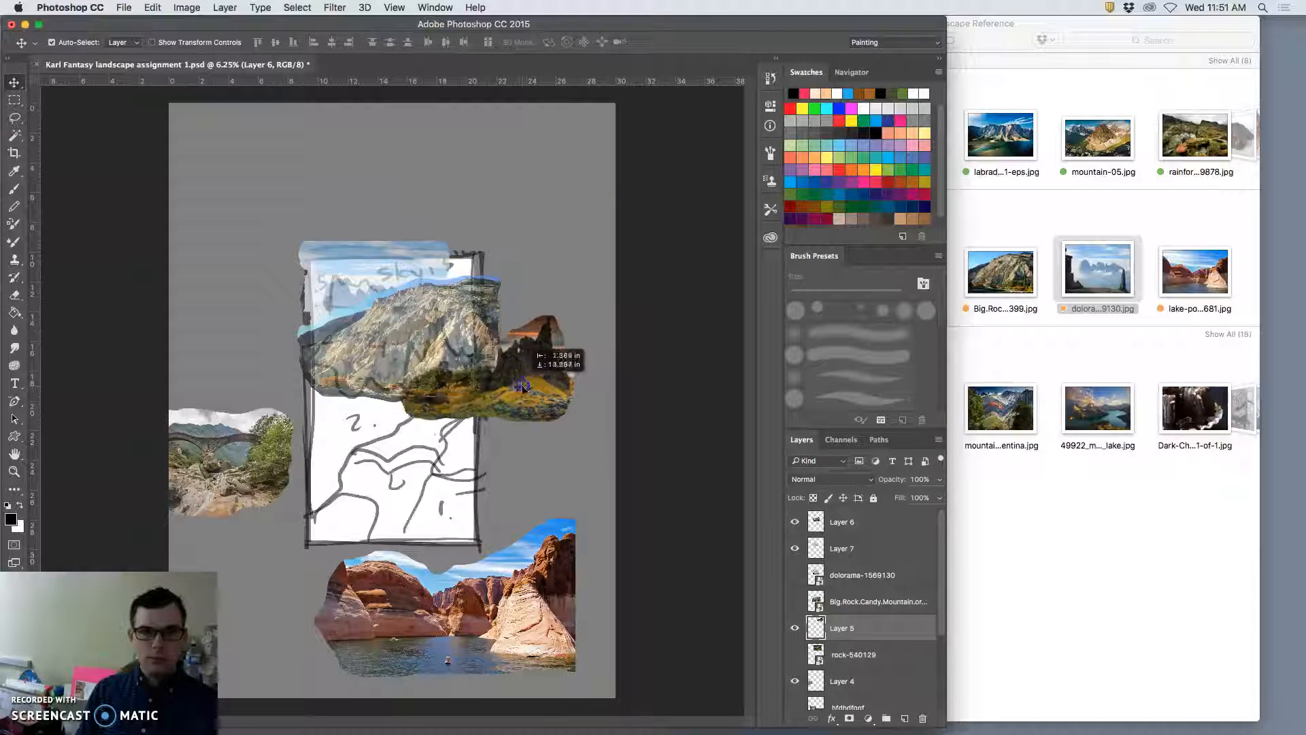
left_click(823, 603)
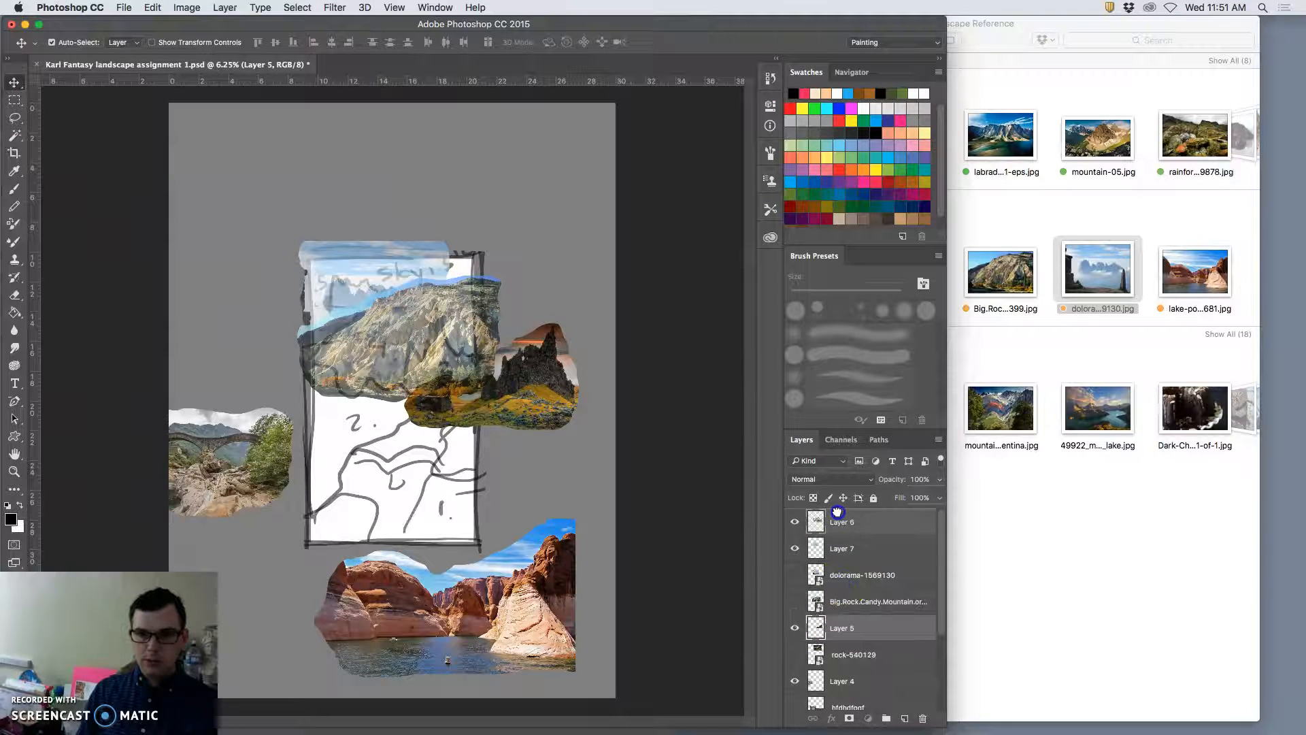
left_click_drag(847, 630, 846, 513)
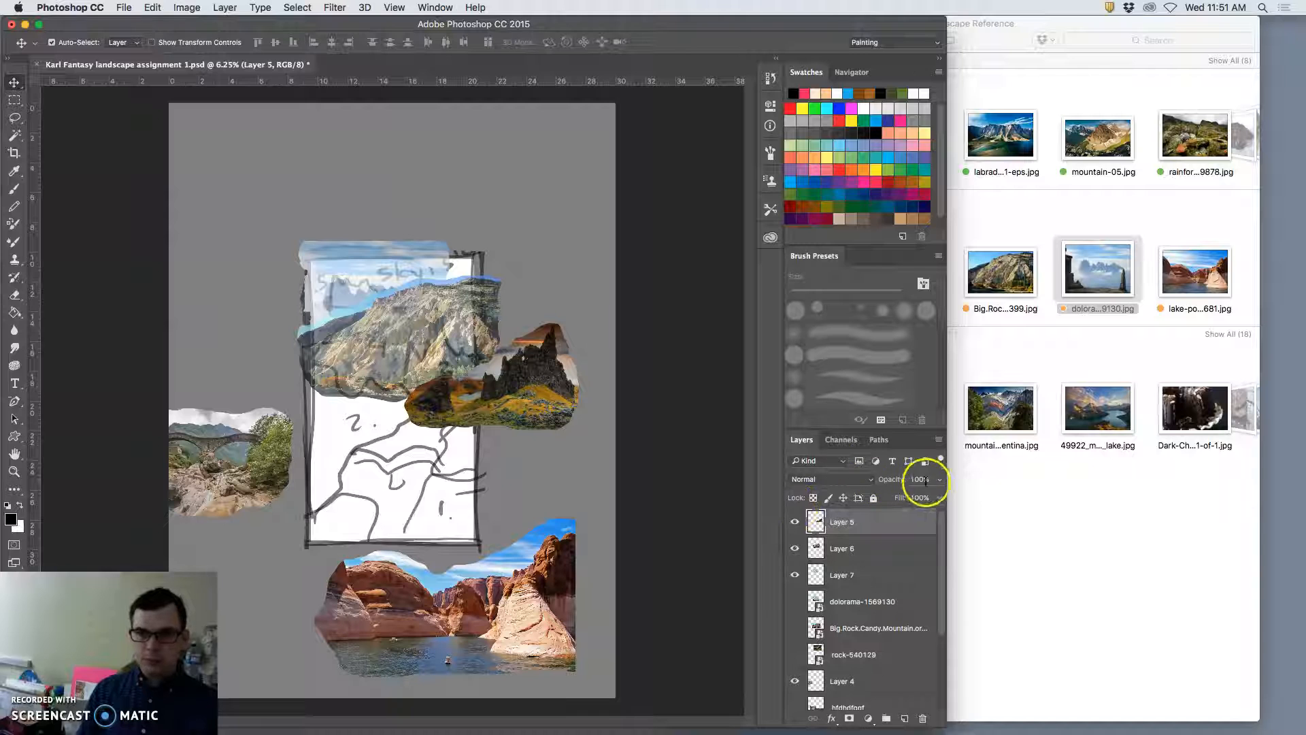
left_click_drag(926, 500, 918, 499)
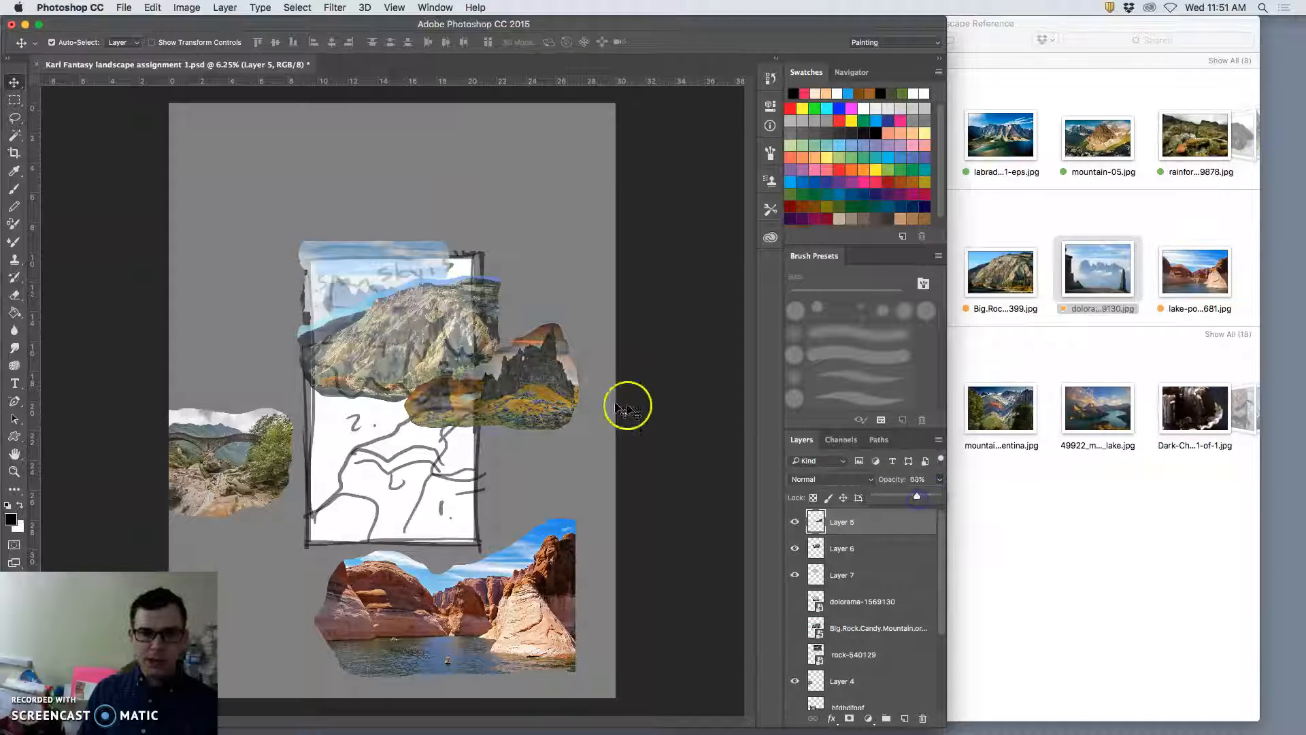
left_click_drag(541, 394, 467, 386)
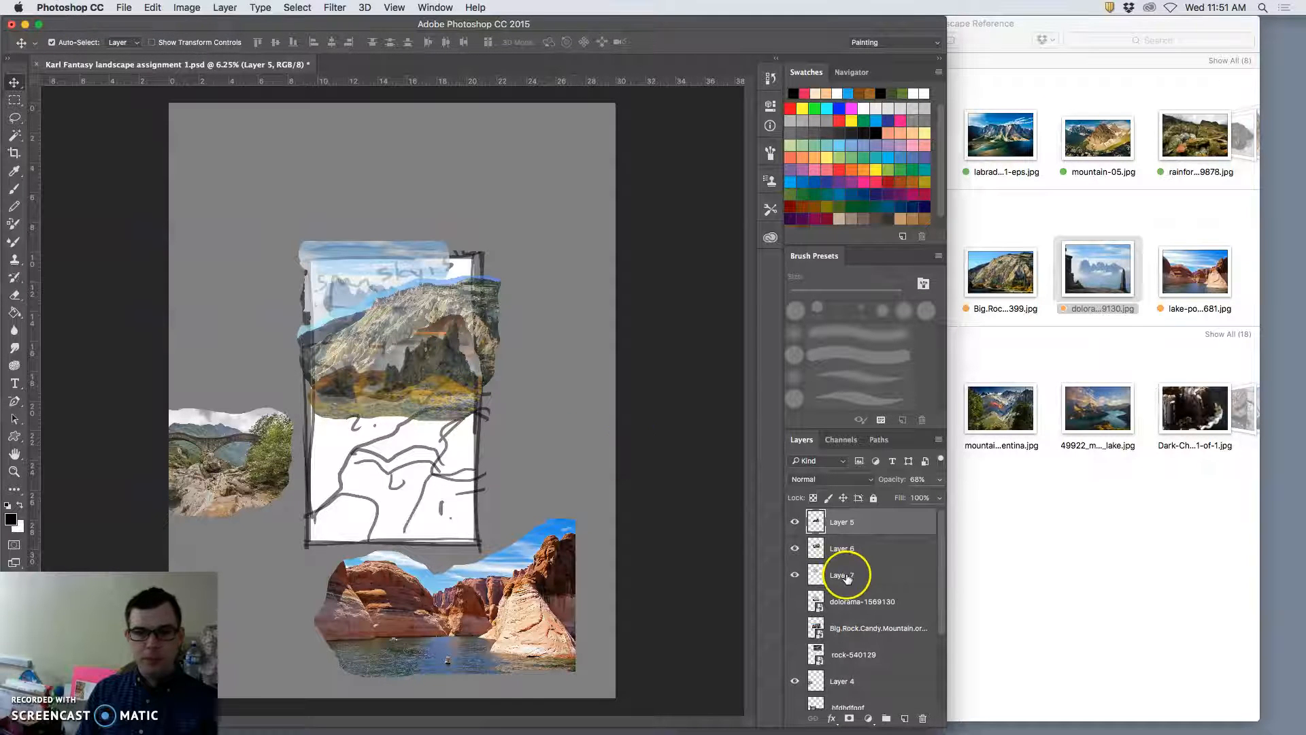
- Move the Layer 4 bridge photo onto the sketch and raise it above the other pieces
left_click(247, 469)
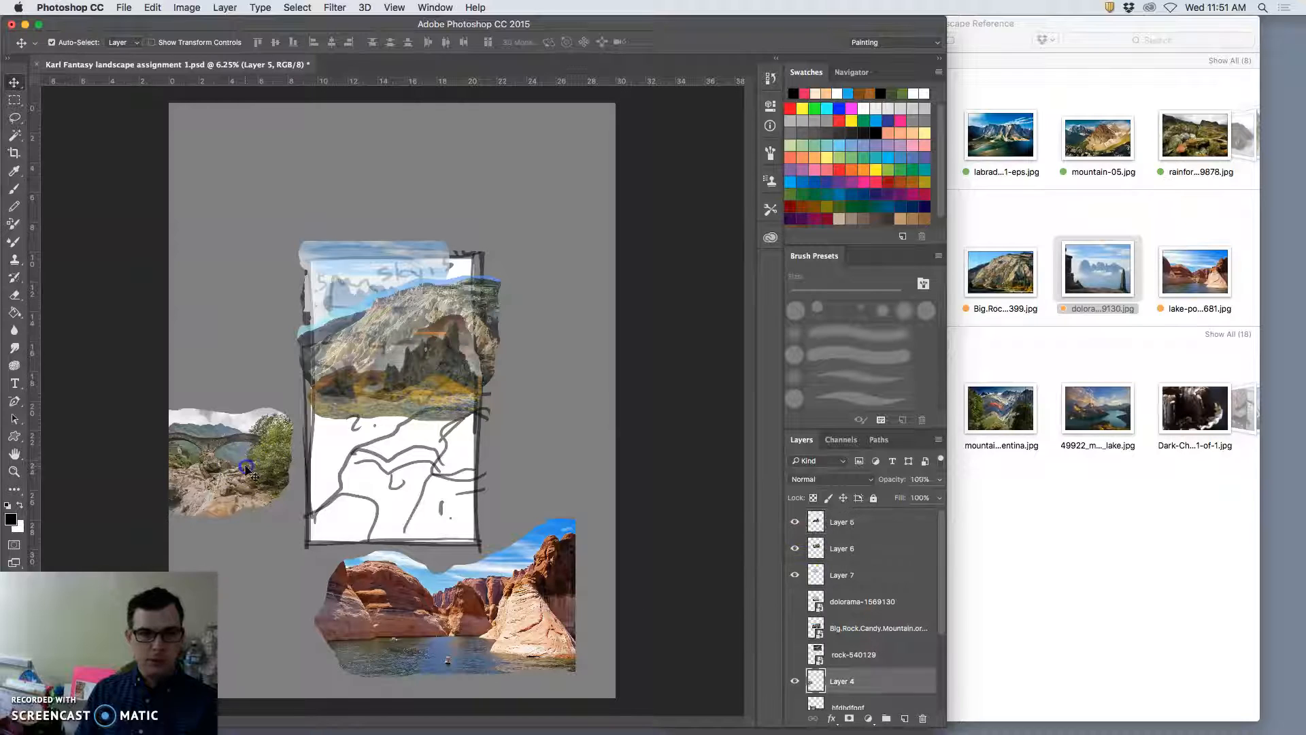
left_click_drag(247, 468, 358, 459)
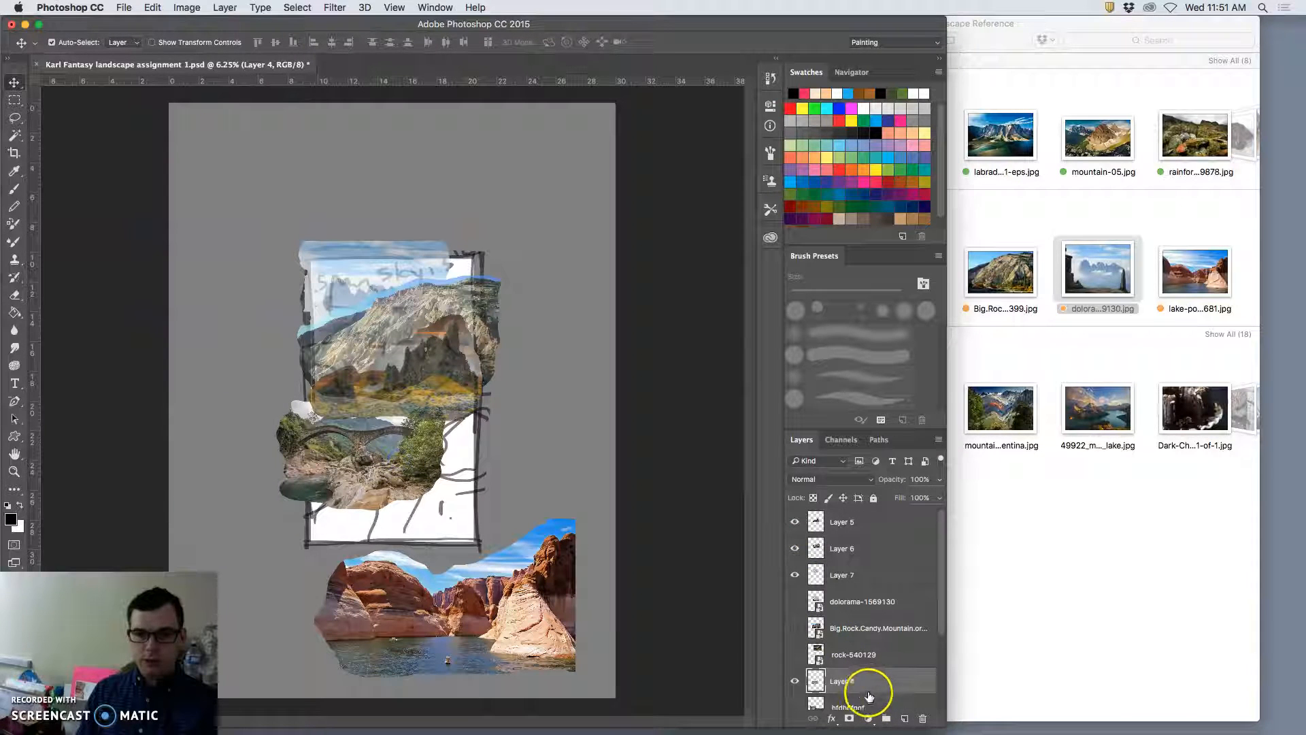
left_click_drag(870, 682, 849, 513)
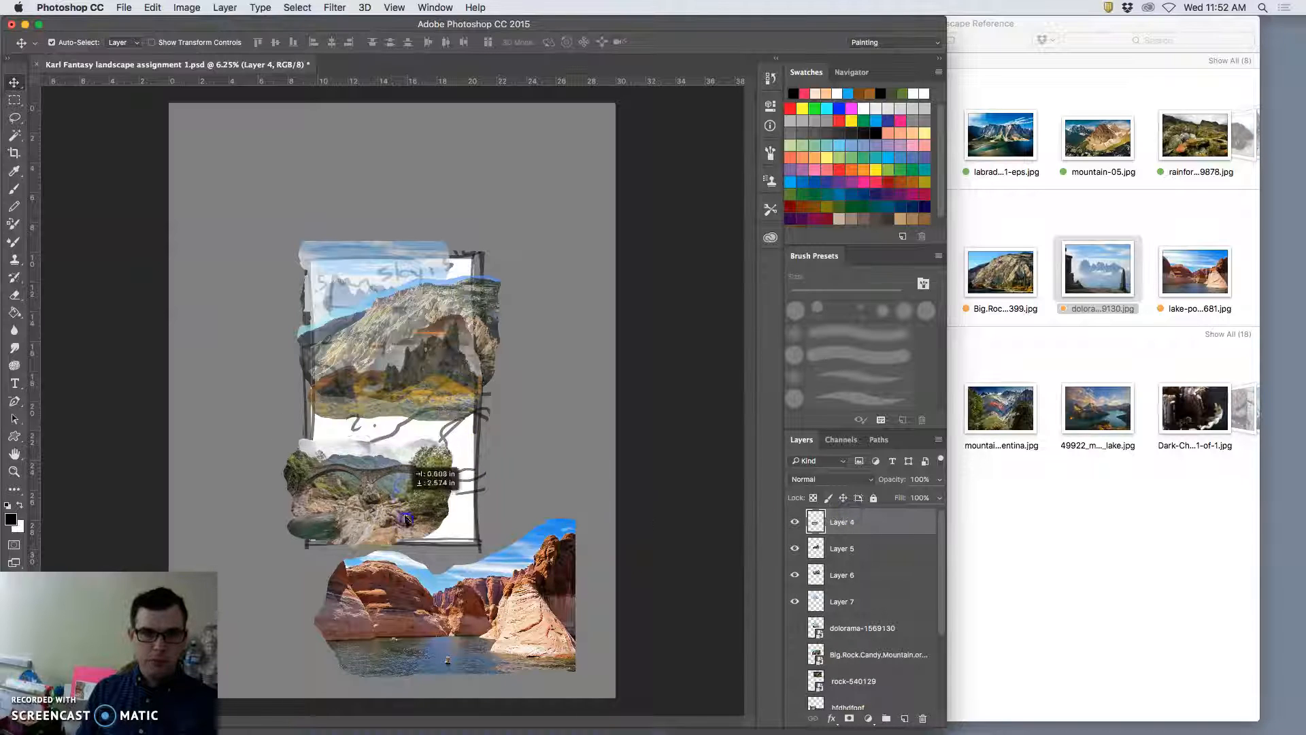
left_click_drag(399, 458, 424, 450)
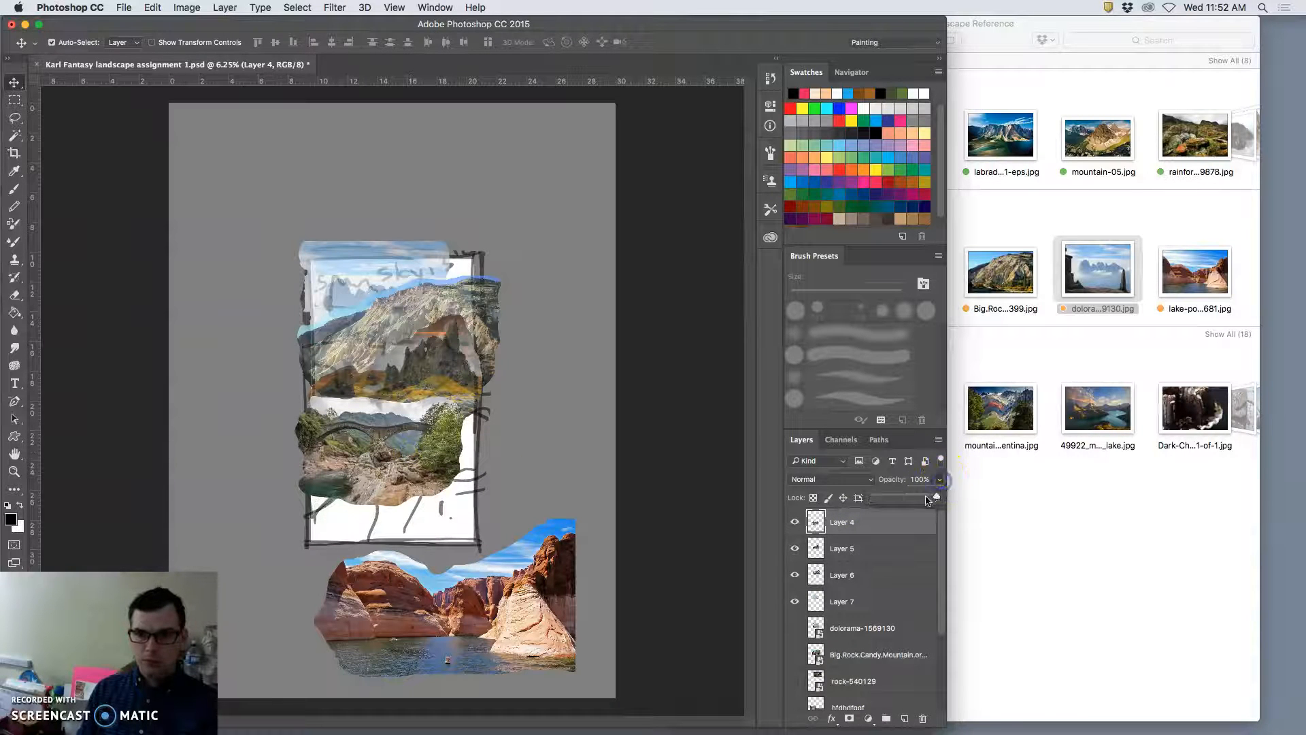
- Fade the bridge photo to 58% opacity and settle it over the sketch's middle foreground
left_click_drag(912, 497, 910, 496)
left_click_drag(386, 441, 338, 469)
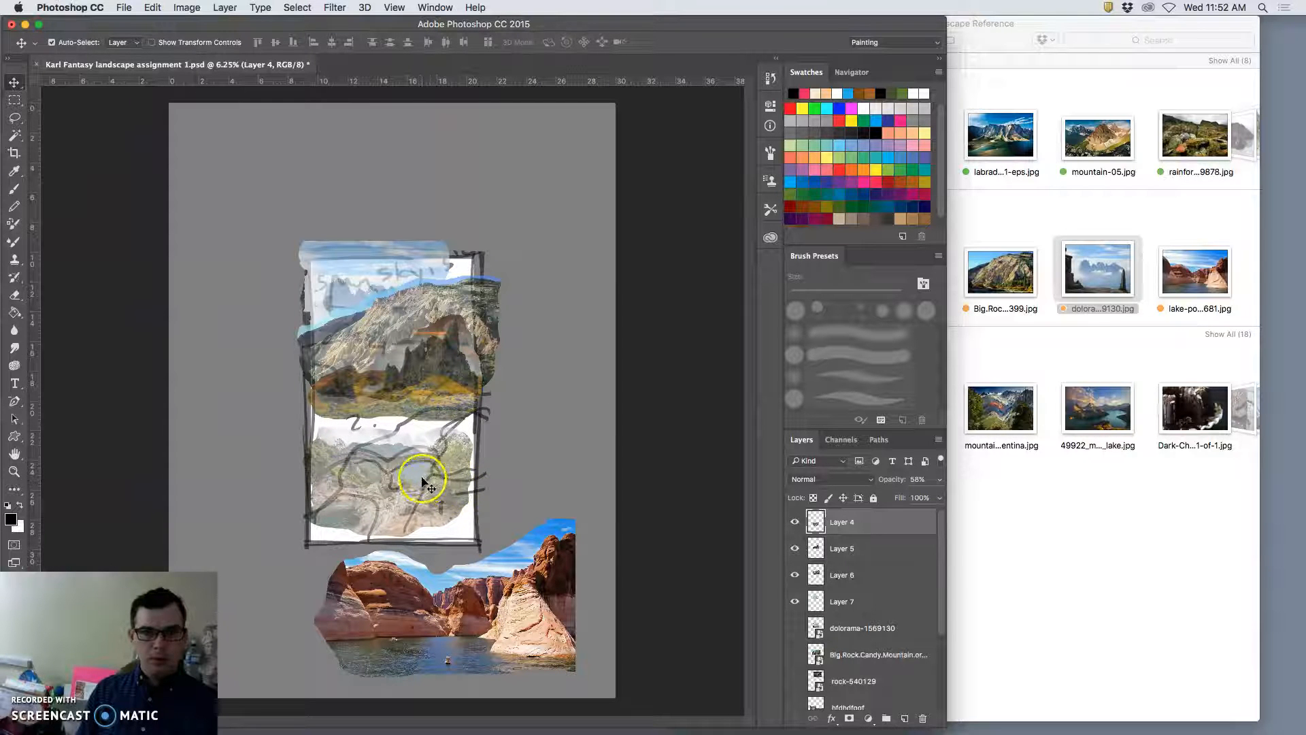
left_click_drag(421, 478, 413, 433)
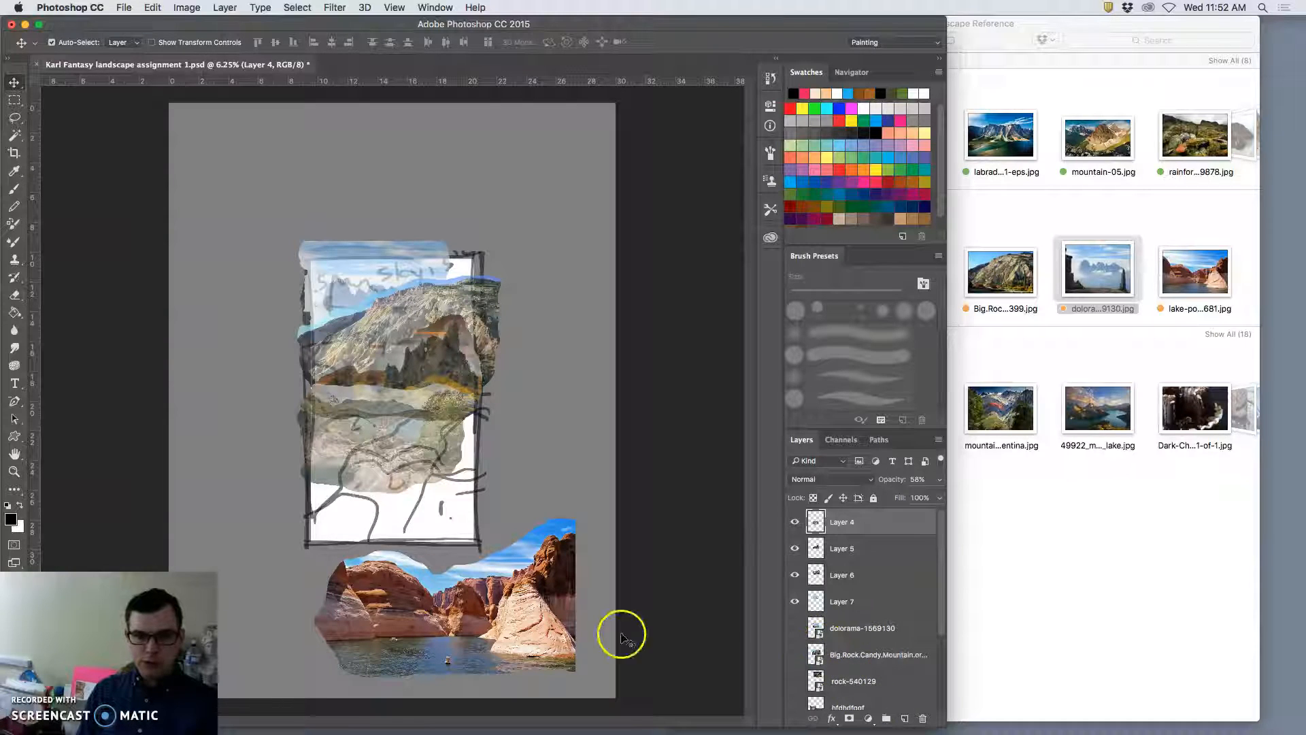
- Move the Layer 3 canyon photo over the sketch at 32% opacity and enlarge it to about 122%
left_click(541, 633)
left_click_drag(860, 698, 841, 515)
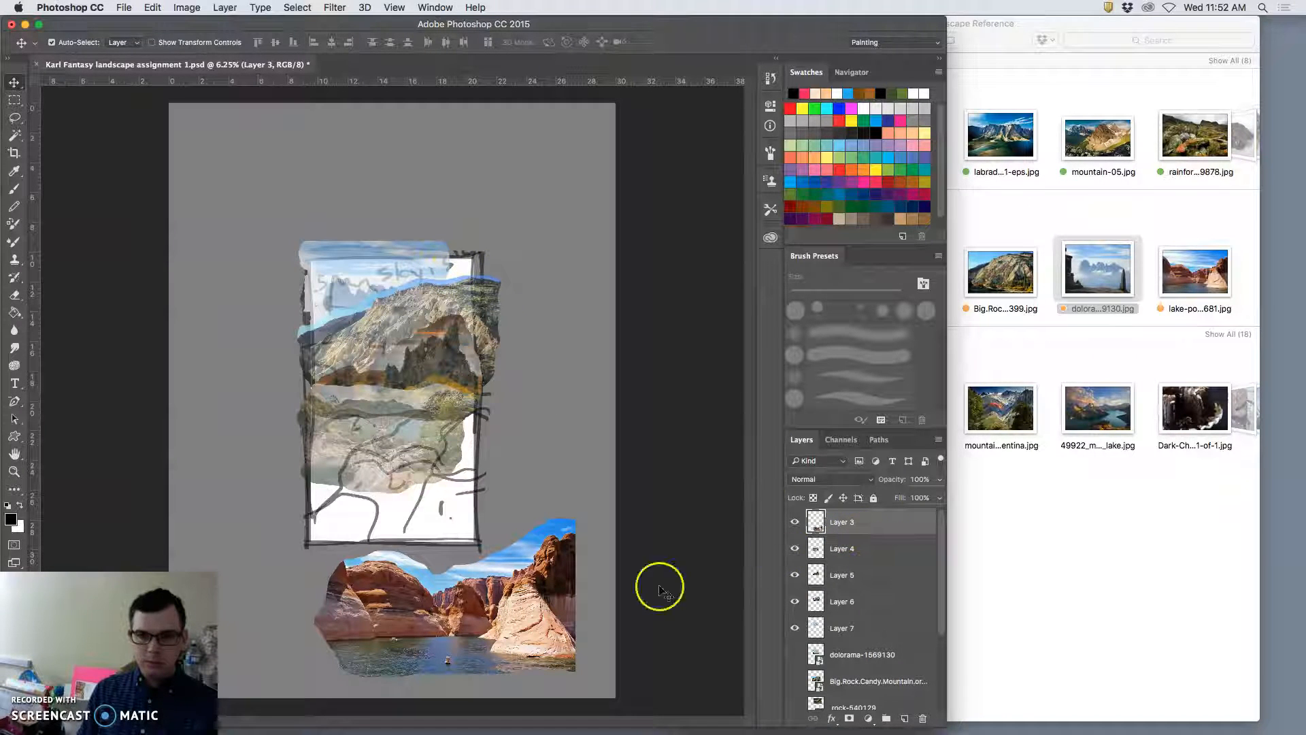
mouse_move(500, 608)
left_mouse_down()
mouse_move(420, 483)
mouse_move(430, 492)
mouse_move(387, 498)
mouse_move(423, 443)
left_mouse_up()
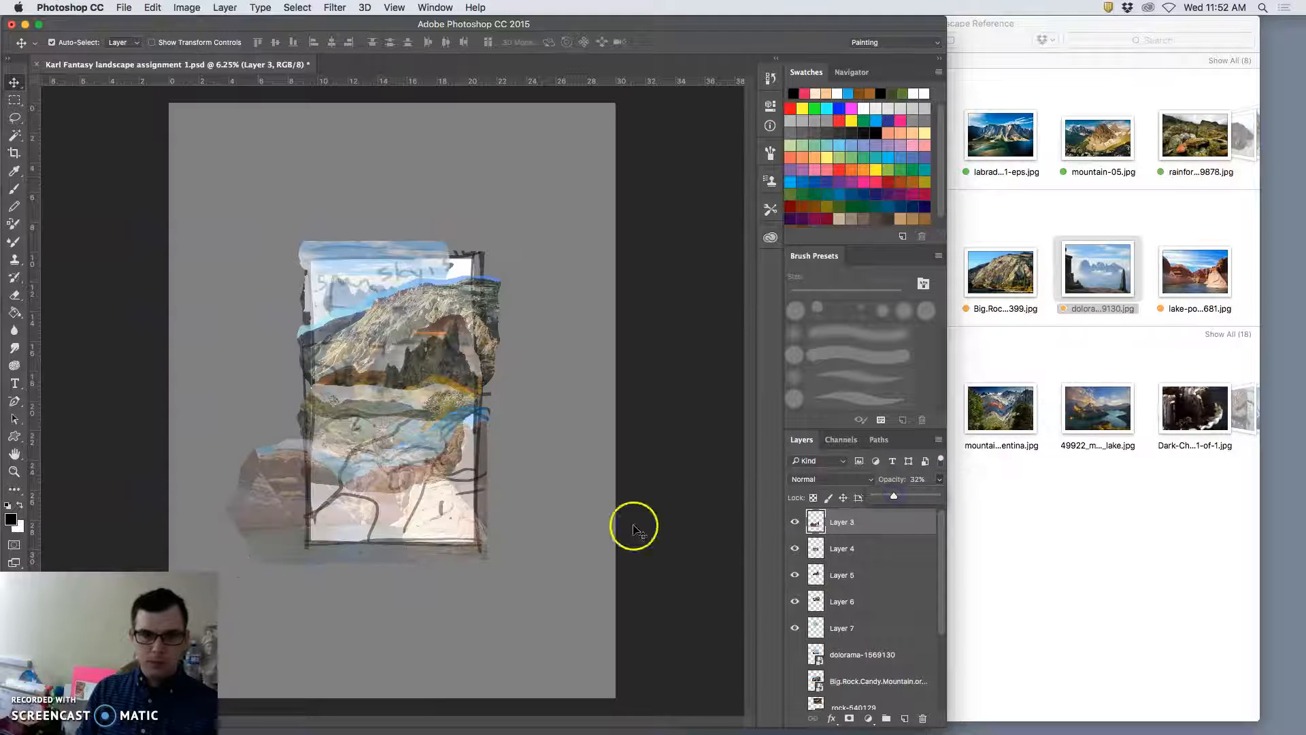
key("super+t")
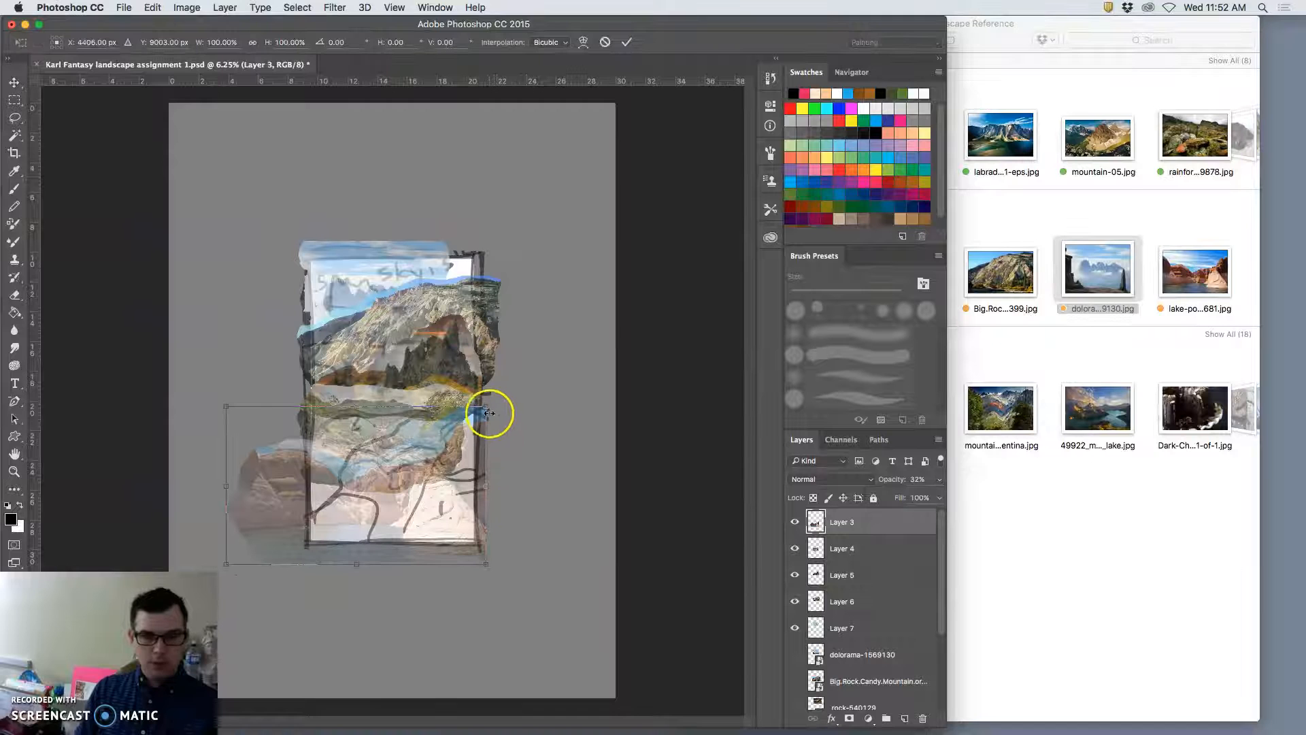
left_click_drag(230, 412, 170, 365)
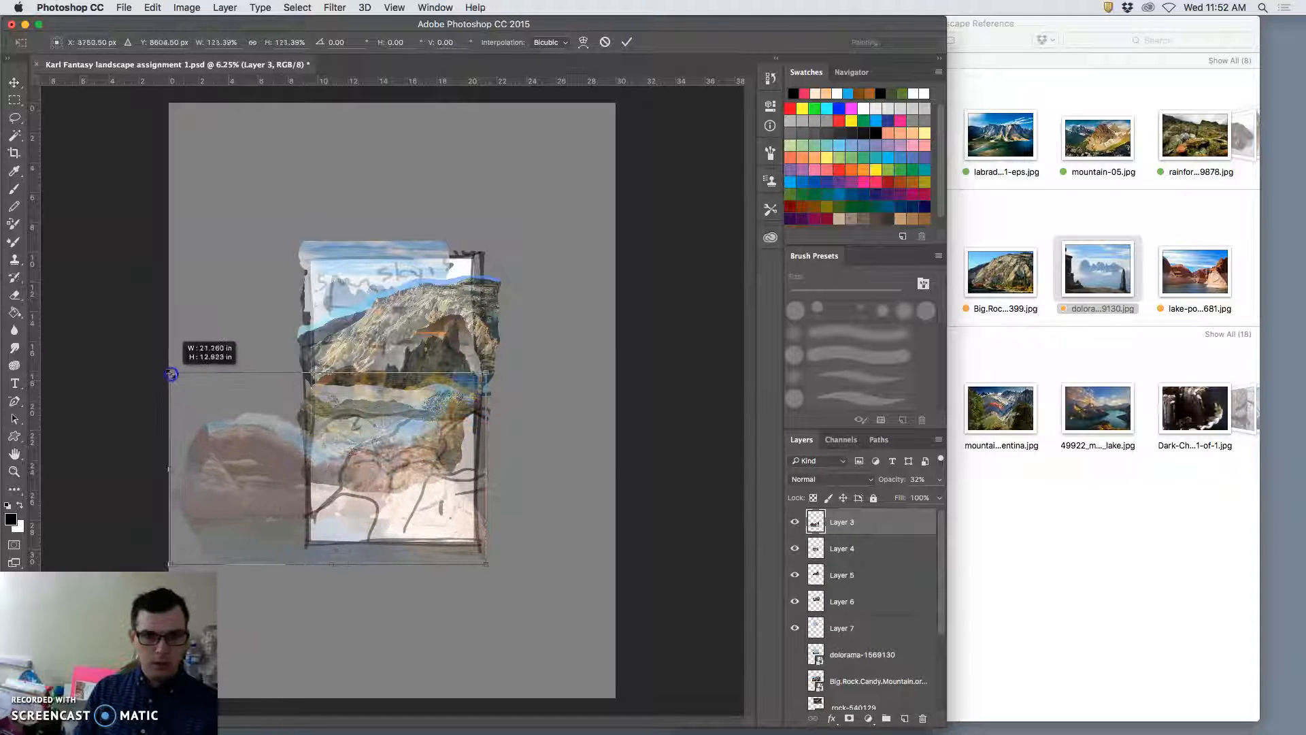
mouse_move(408, 510)
left_mouse_down()
mouse_move(444, 518)
mouse_move(442, 532)
mouse_move(454, 490)
left_mouse_up()
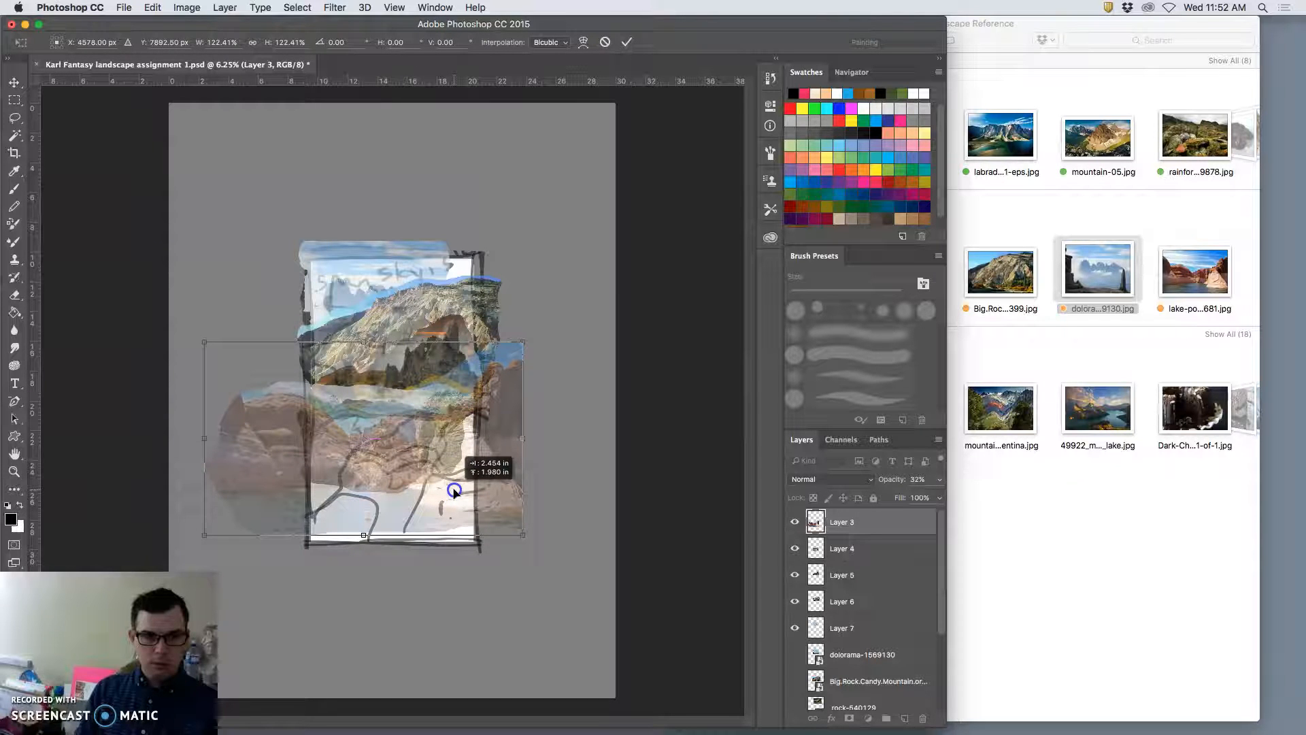